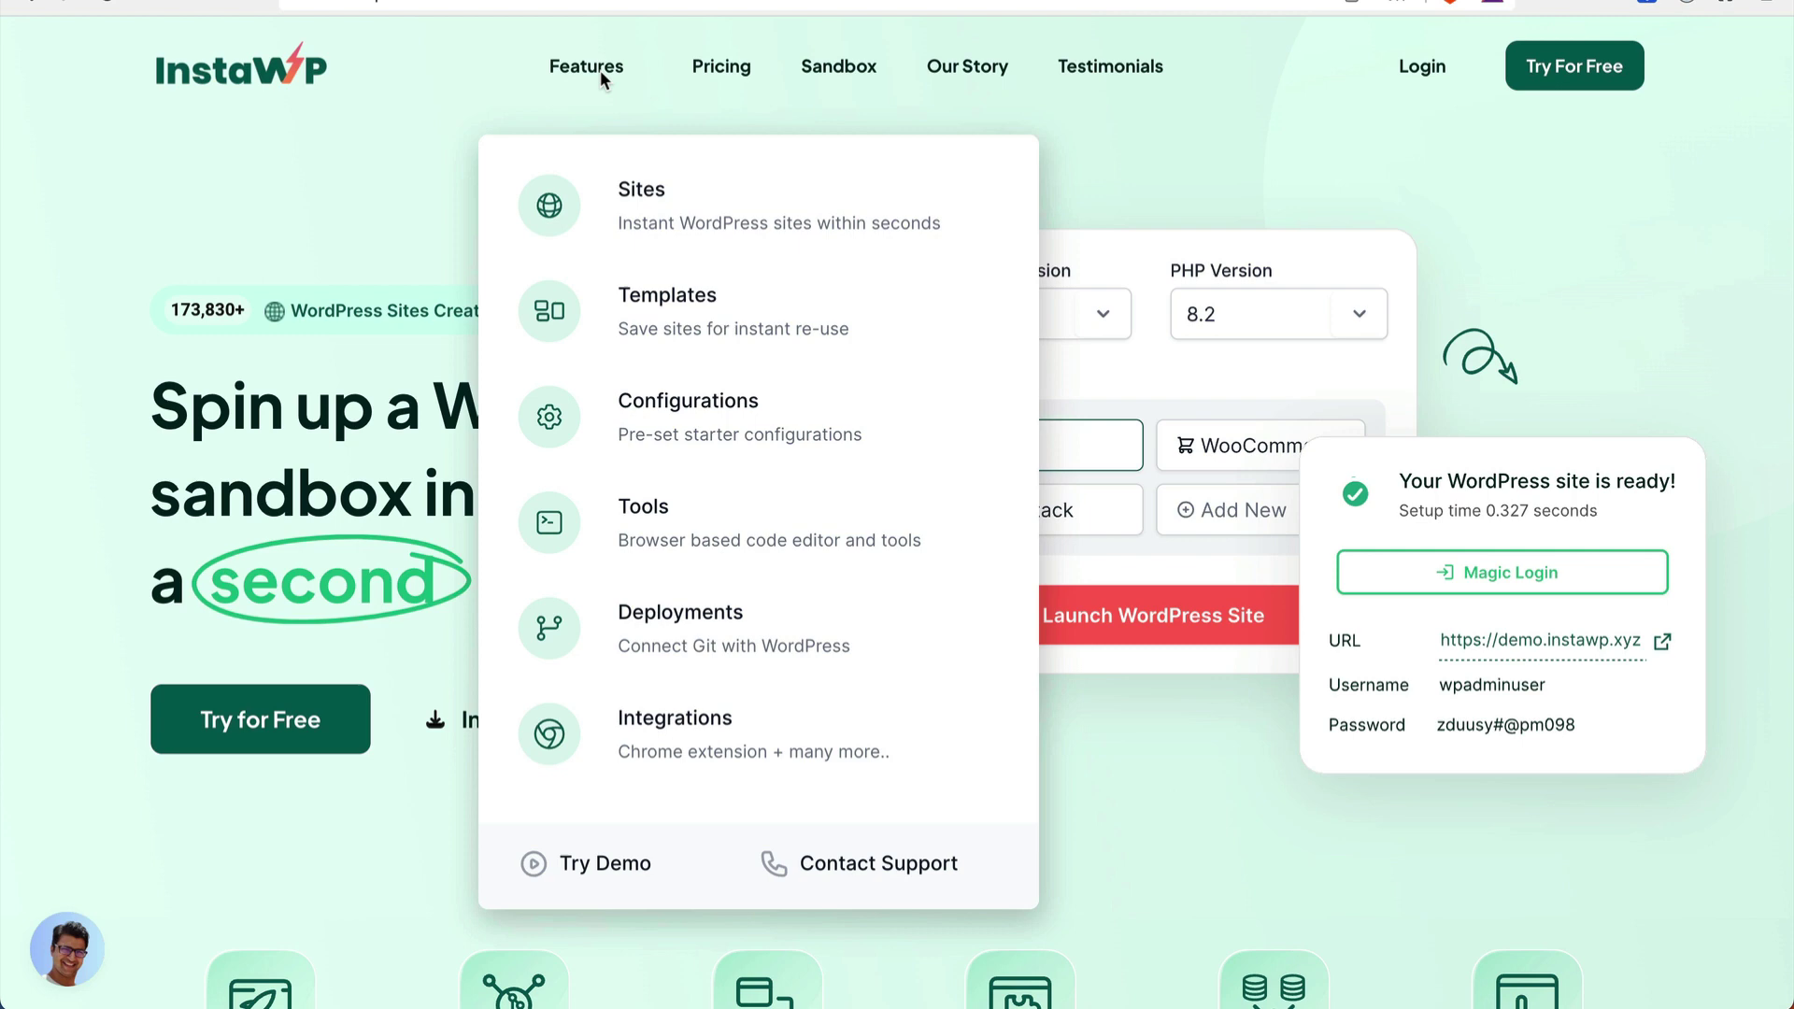
- Open the Templates feature page and scroll through its content
click(682, 322)
scroll(682, 321, down, 8)
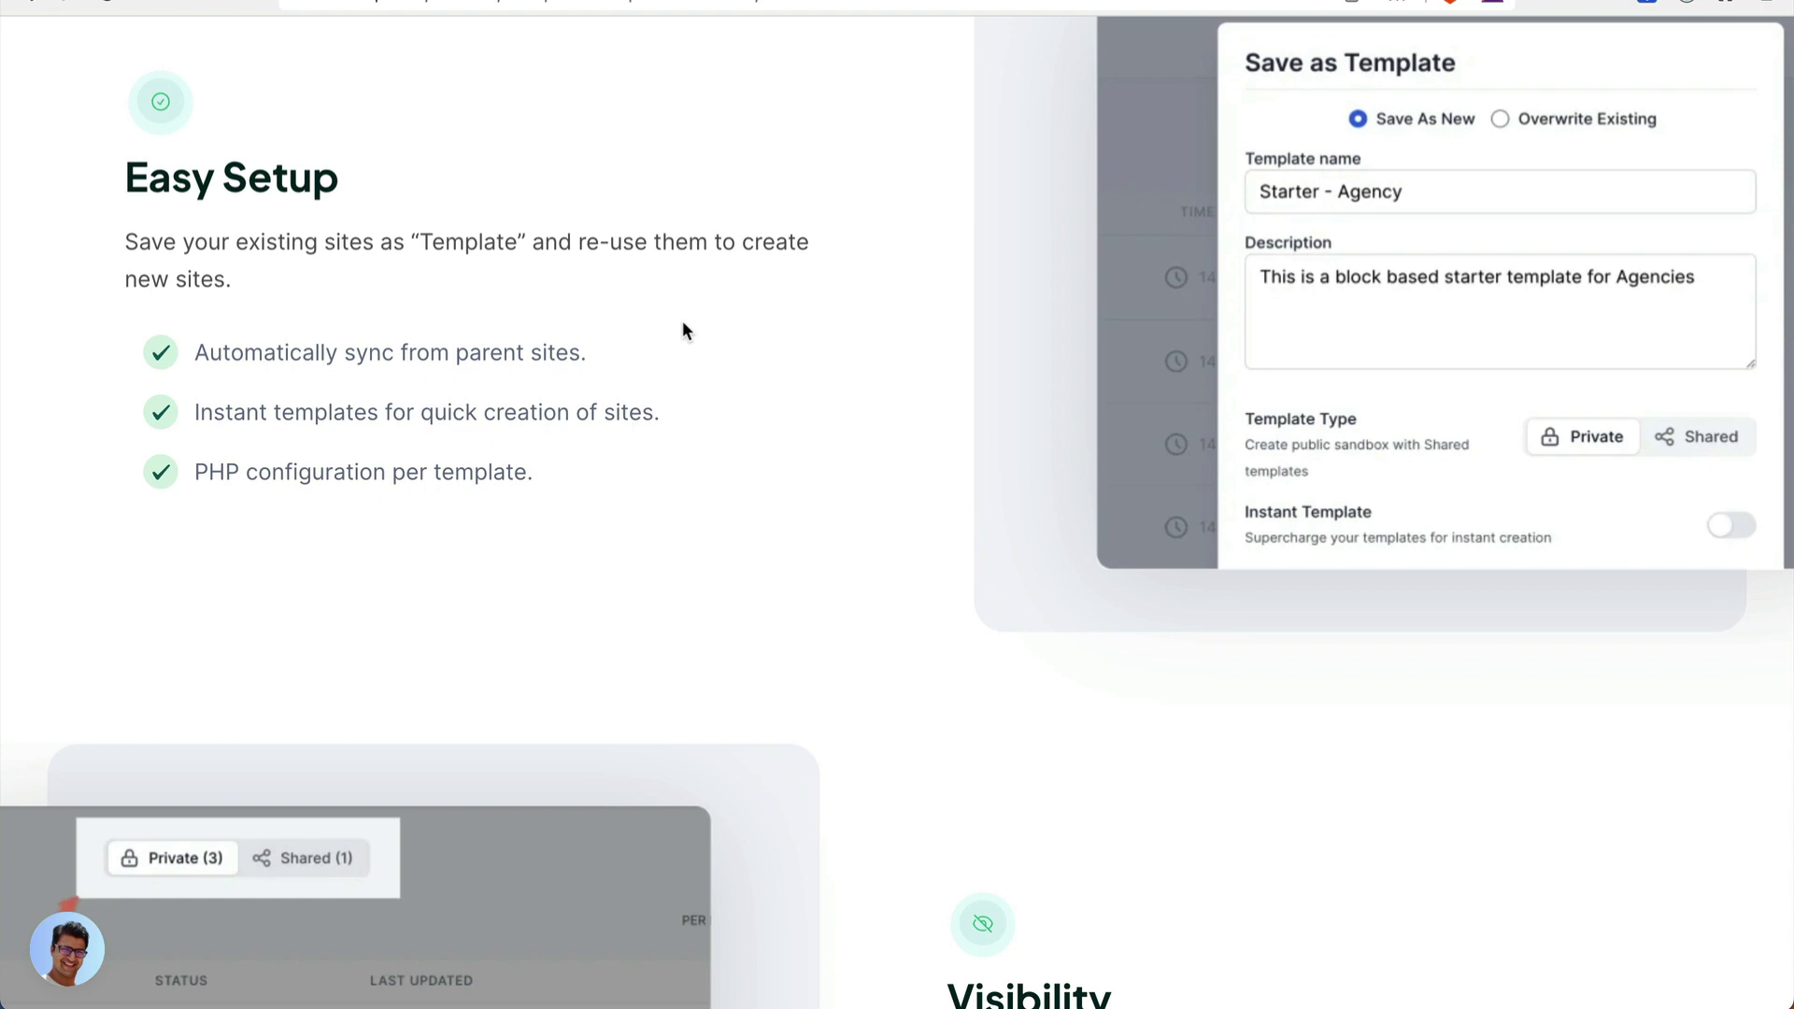
scroll(683, 323, down, 10)
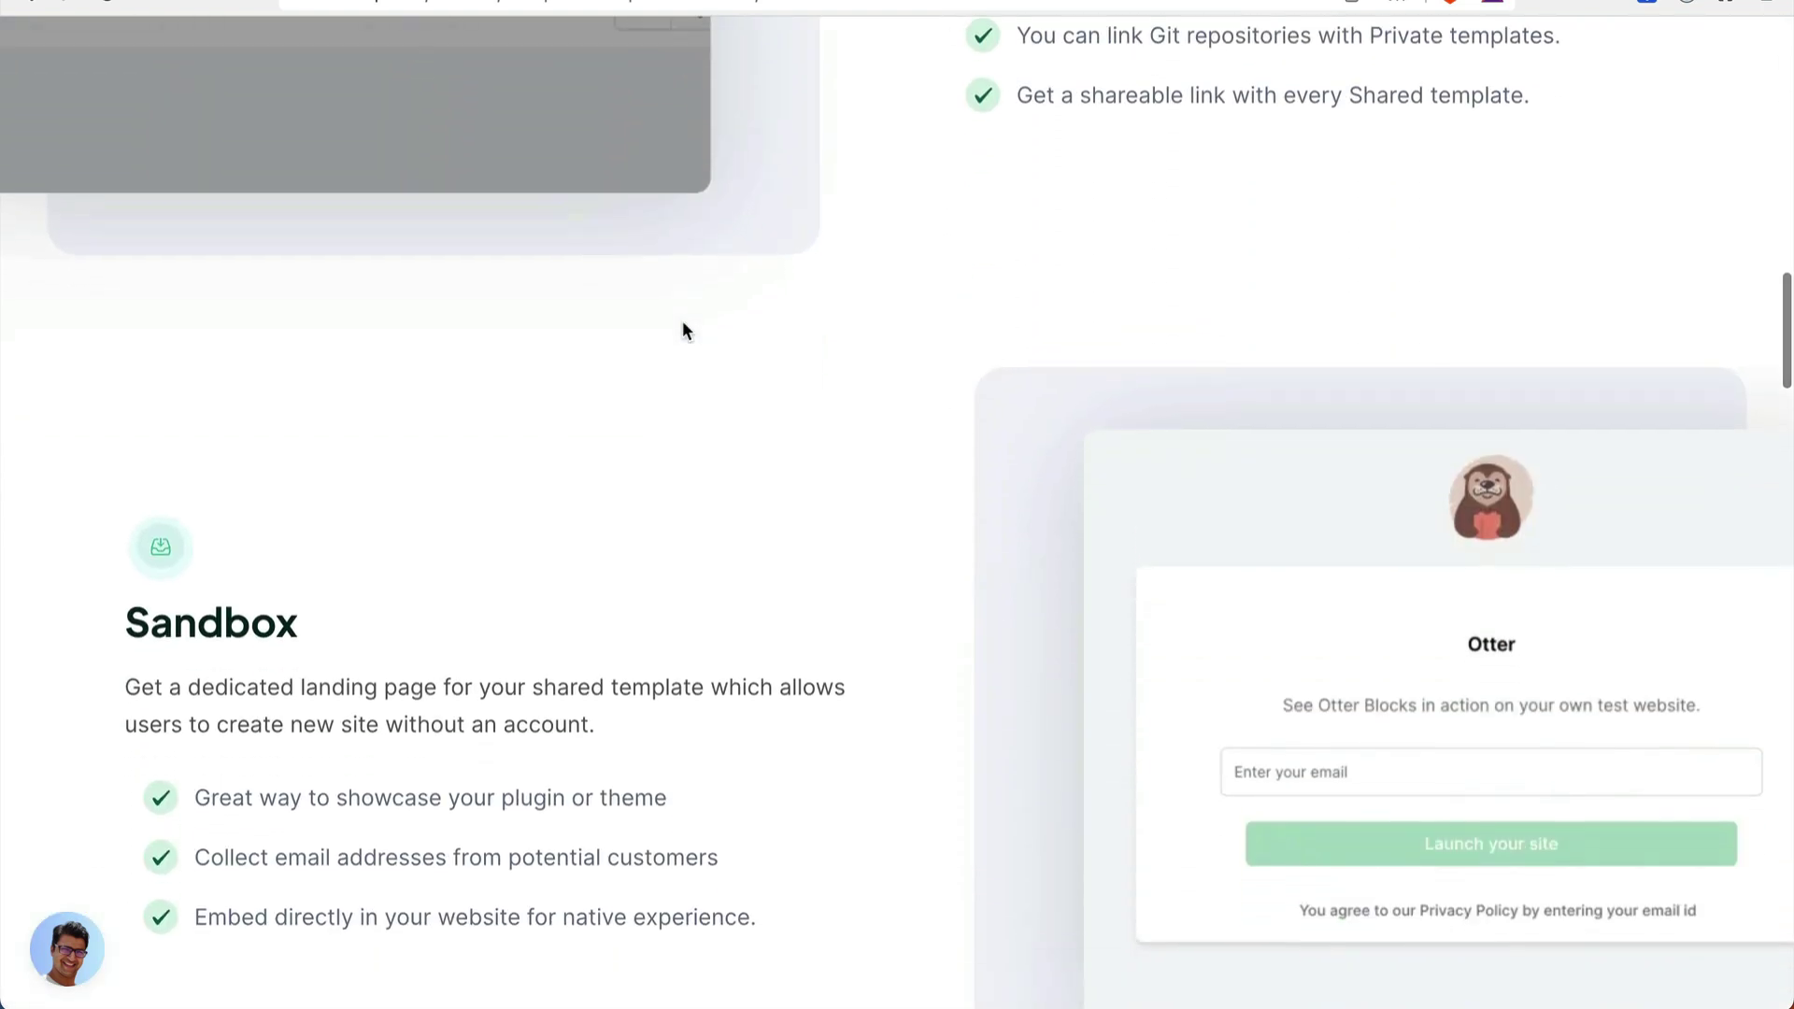
scroll(682, 321, up, 20)
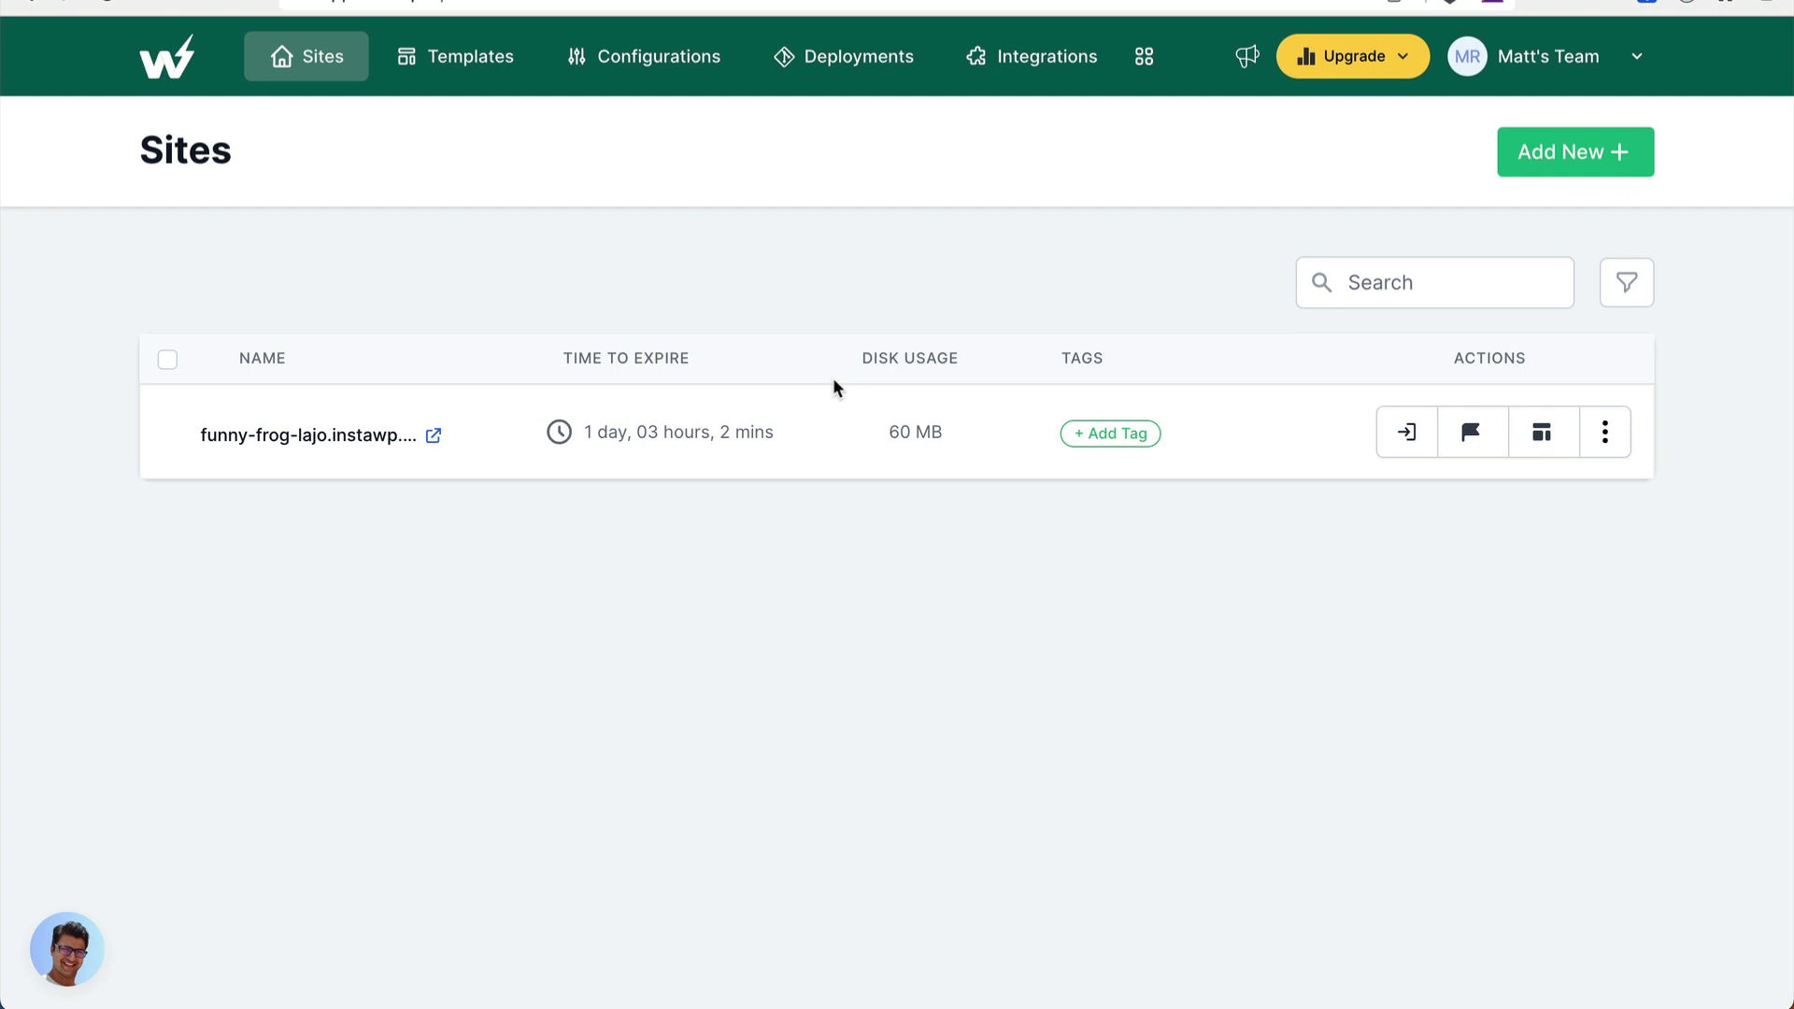
- Add a 'Demo site' tag to the funny-frog-lajo site row
click(1144, 434)
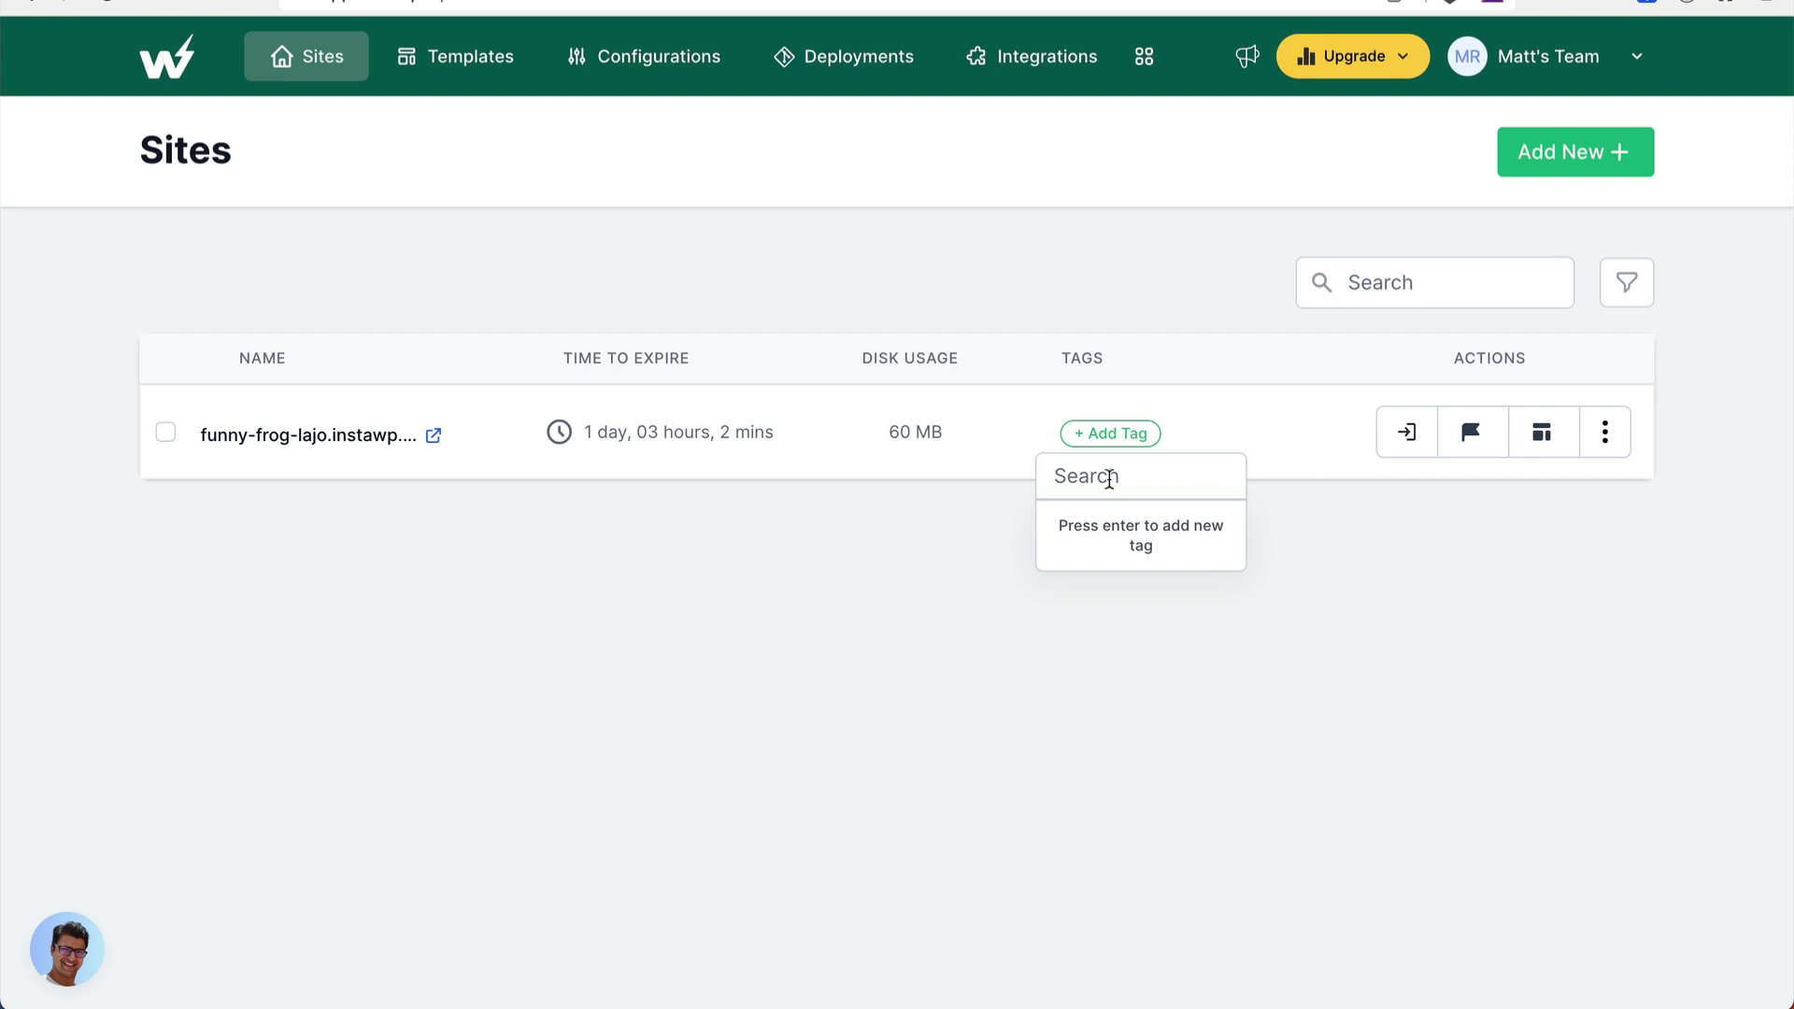
text(Demo site)
key(Return)
click(1225, 380)
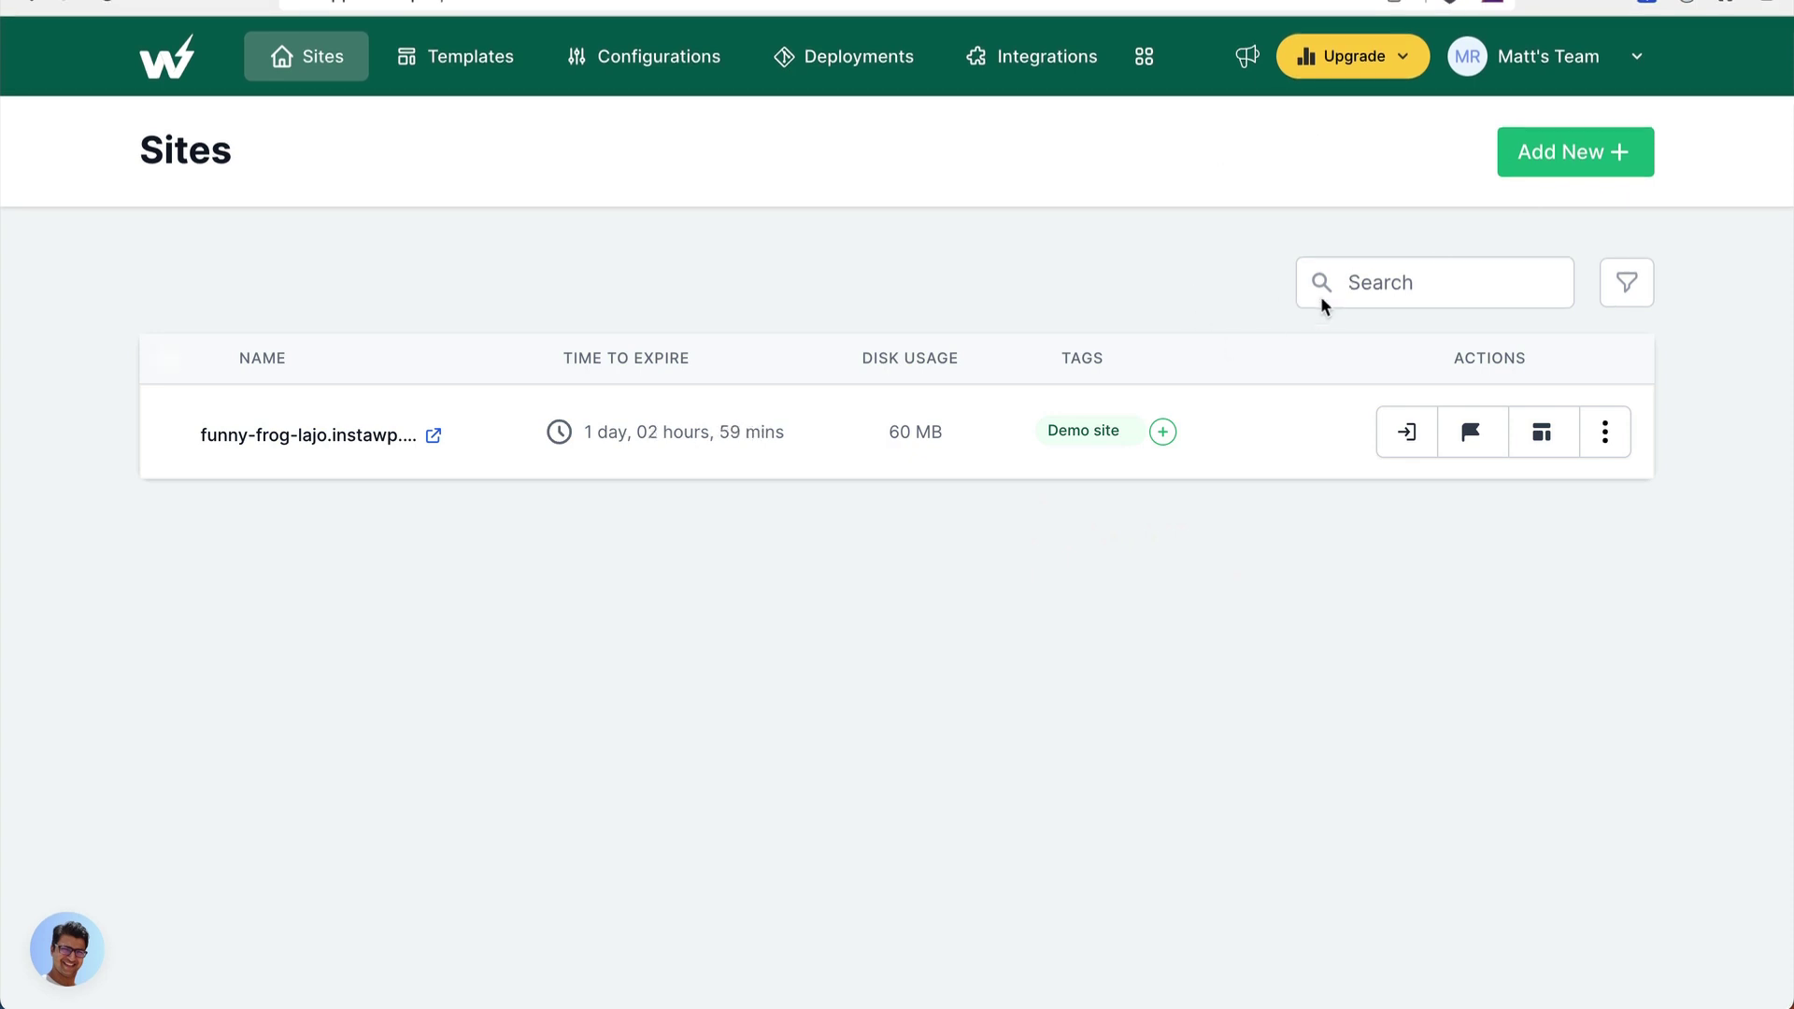
- Start a new site and look over the From Template and template store sections
click(1533, 161)
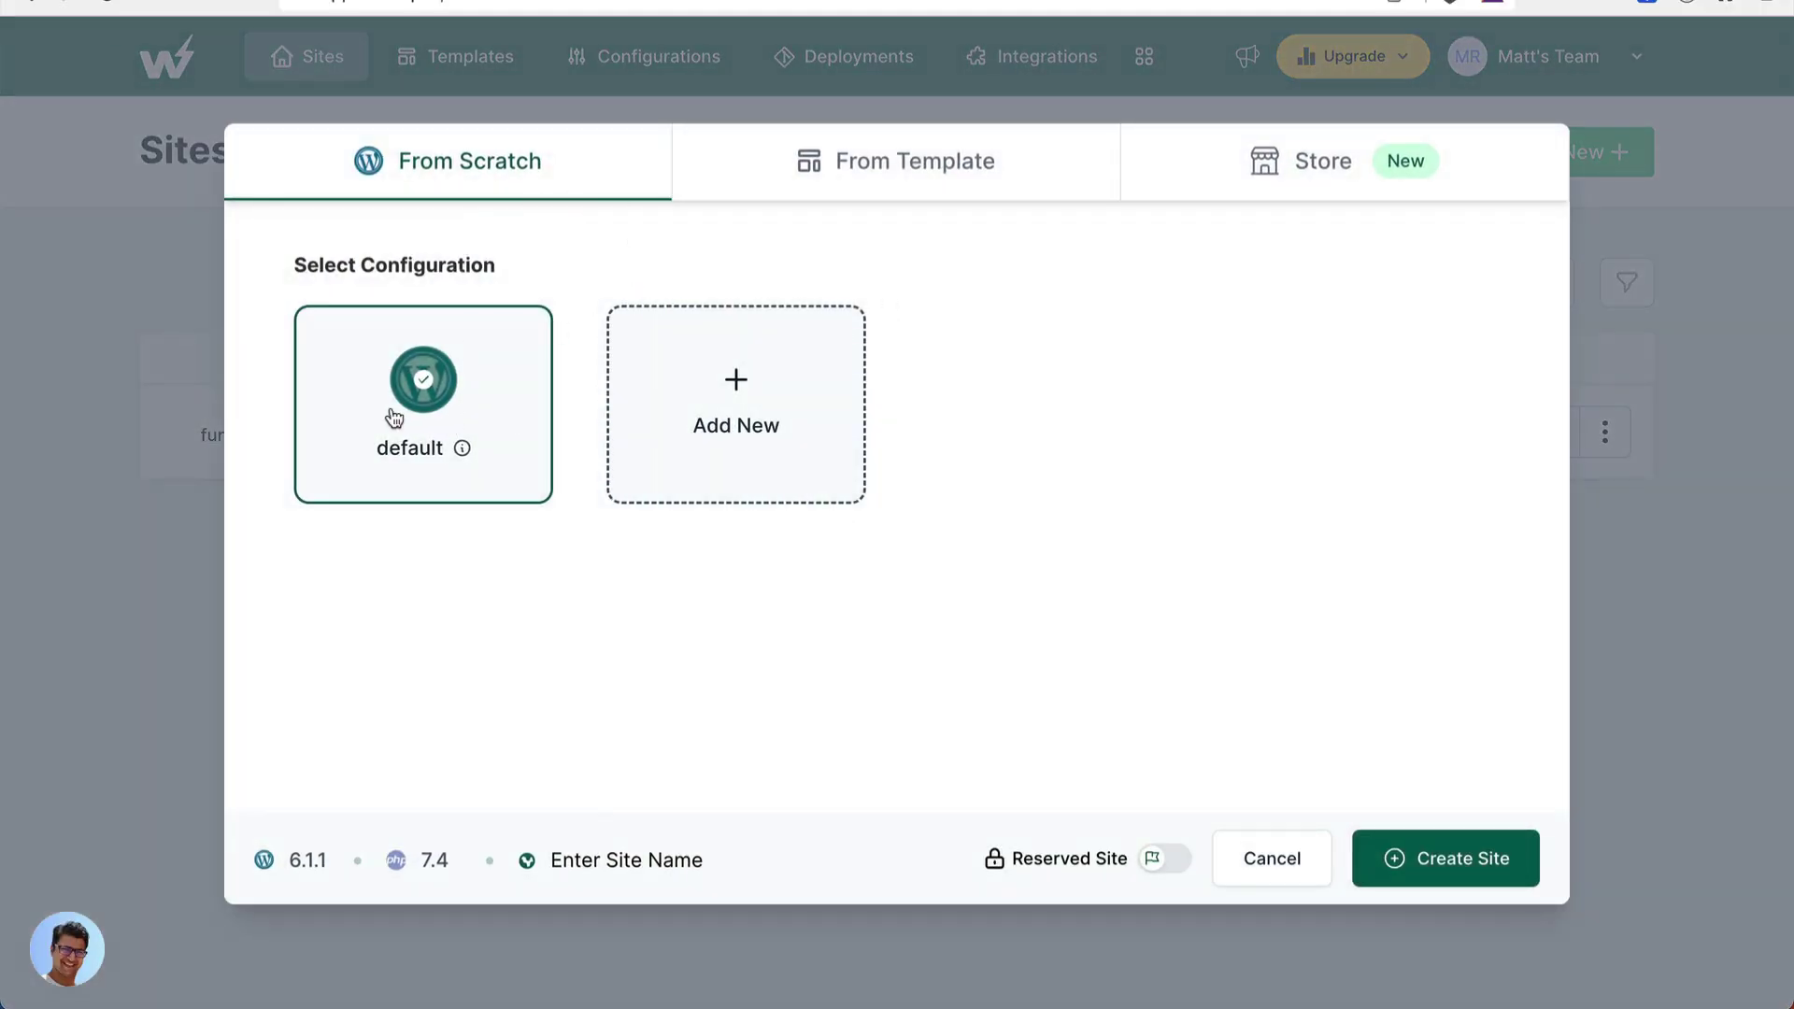
click(937, 194)
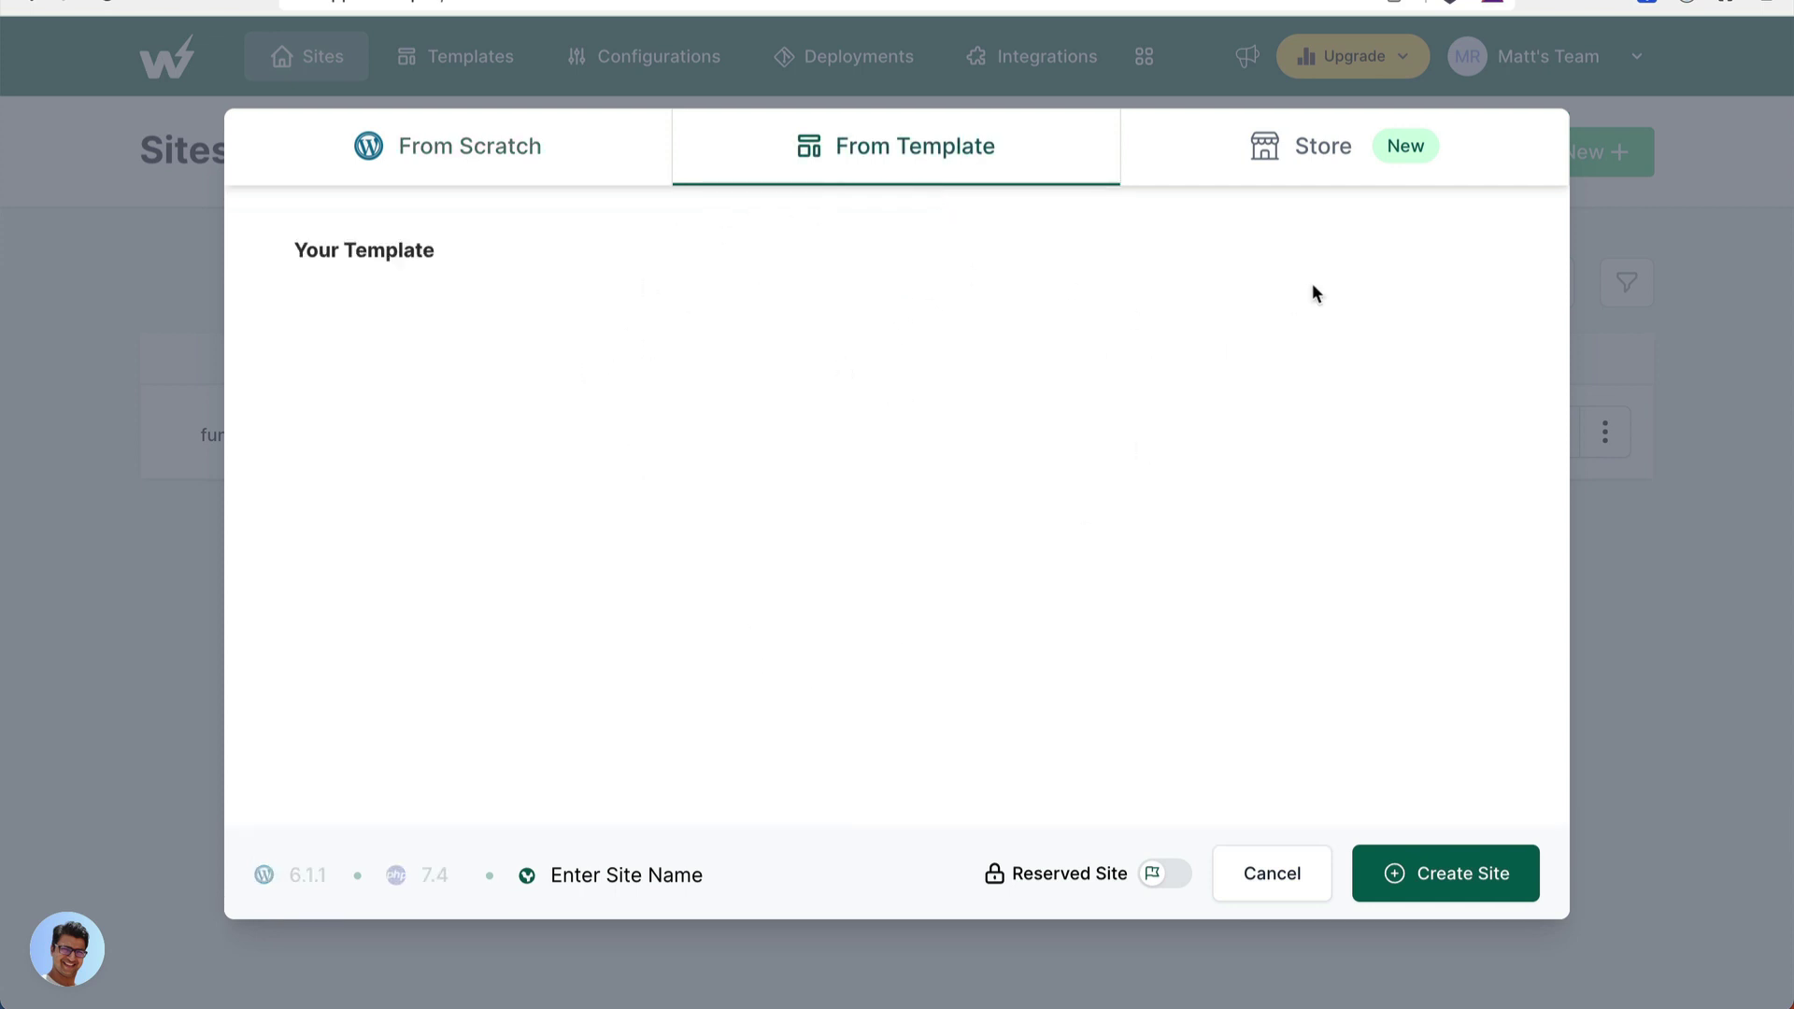
click(1297, 166)
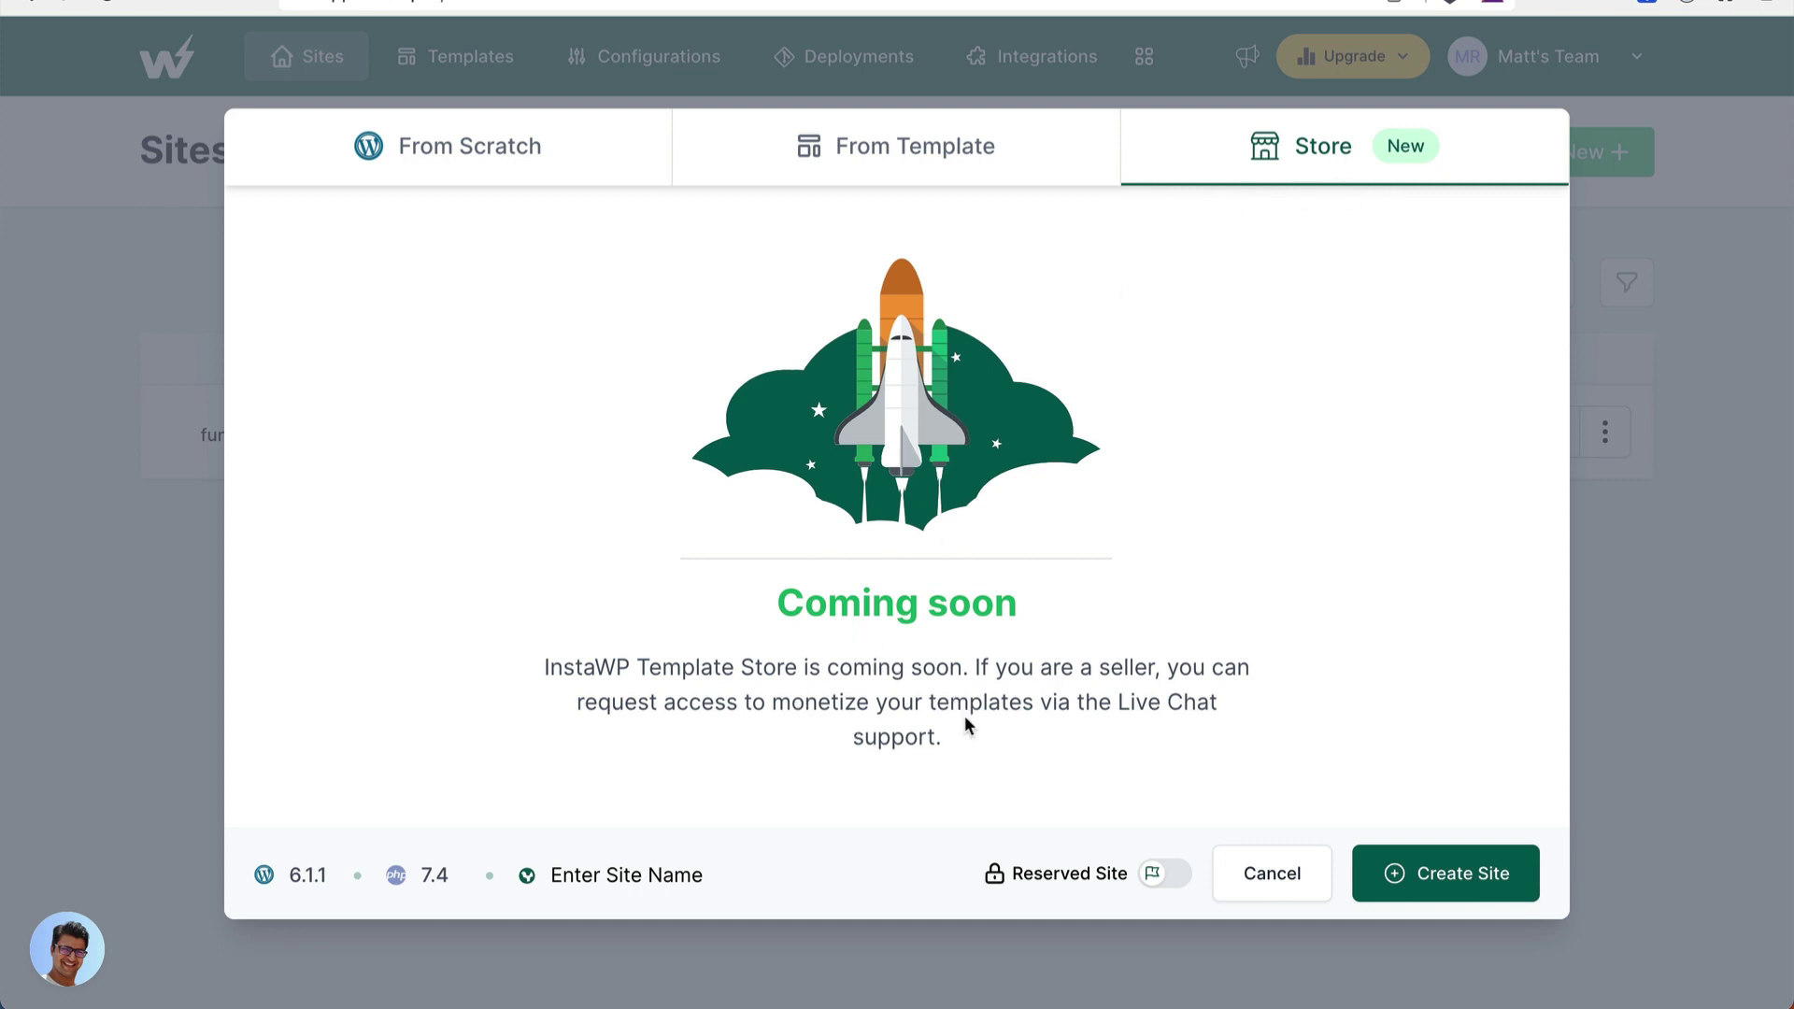
- Create 'Matts-site' with WordPress 6.2 Beta 3 and PHP 7.4
click(295, 880)
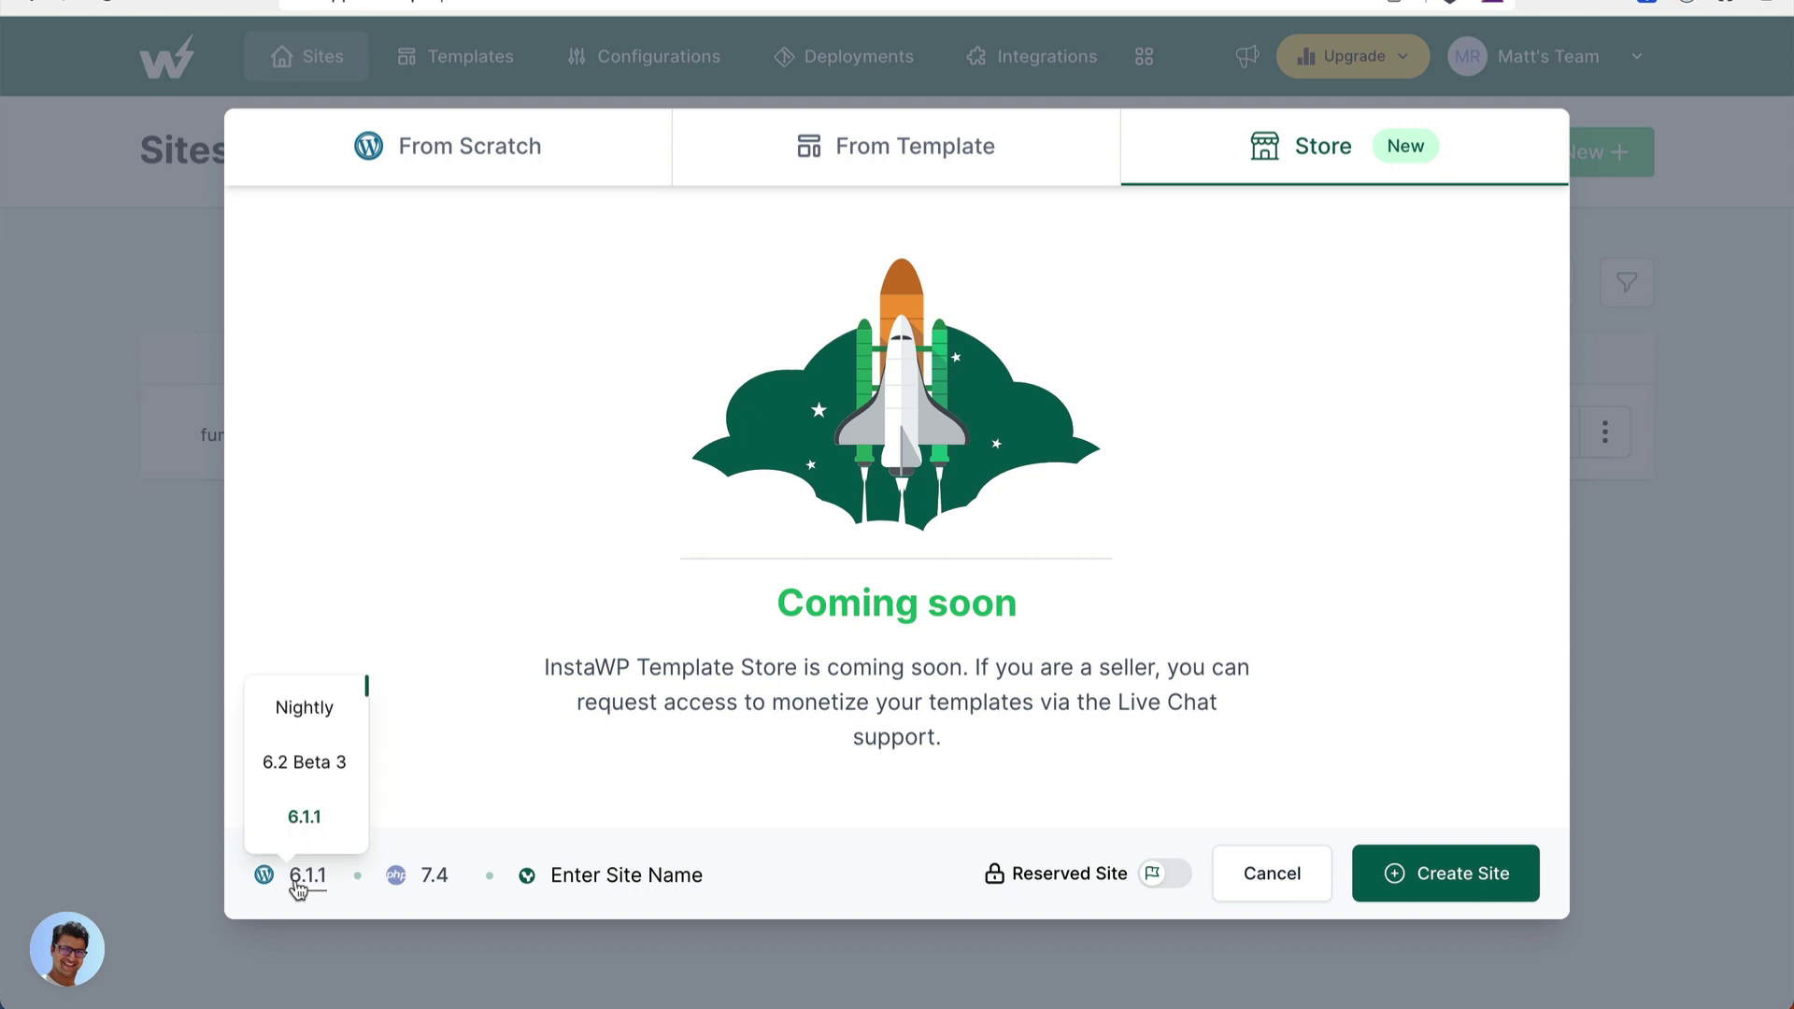
click(314, 763)
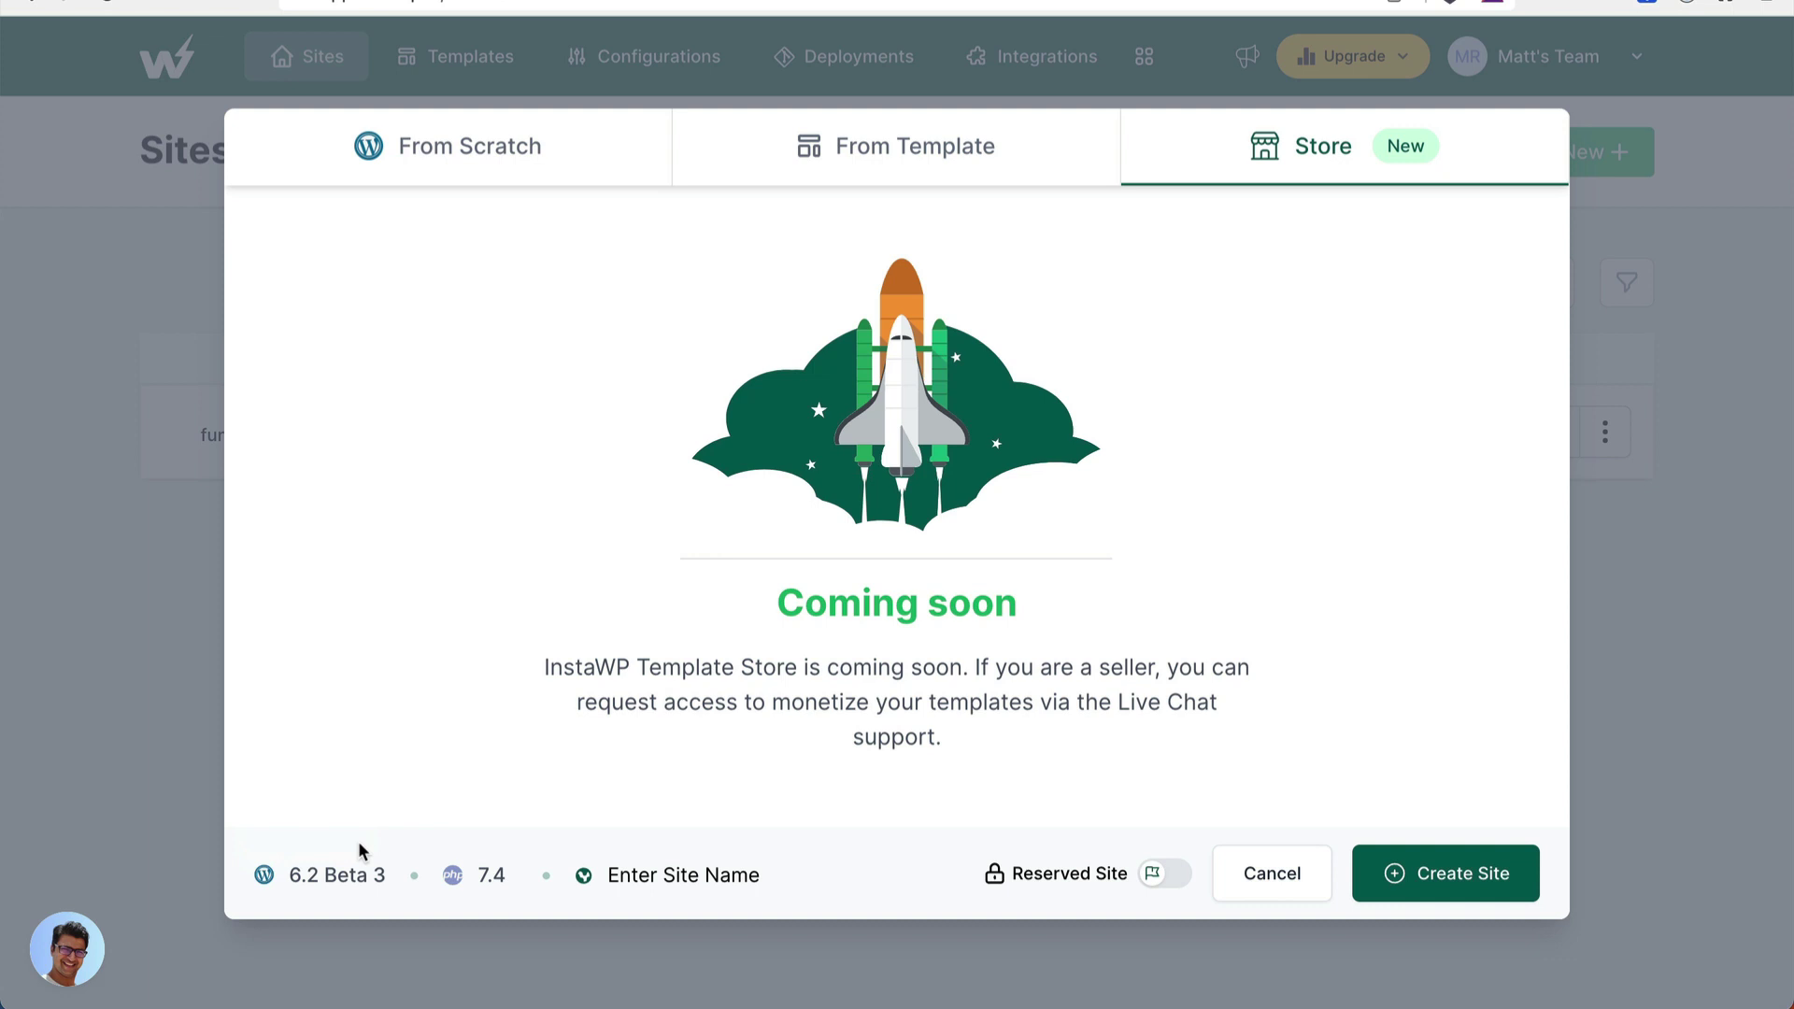
click(485, 880)
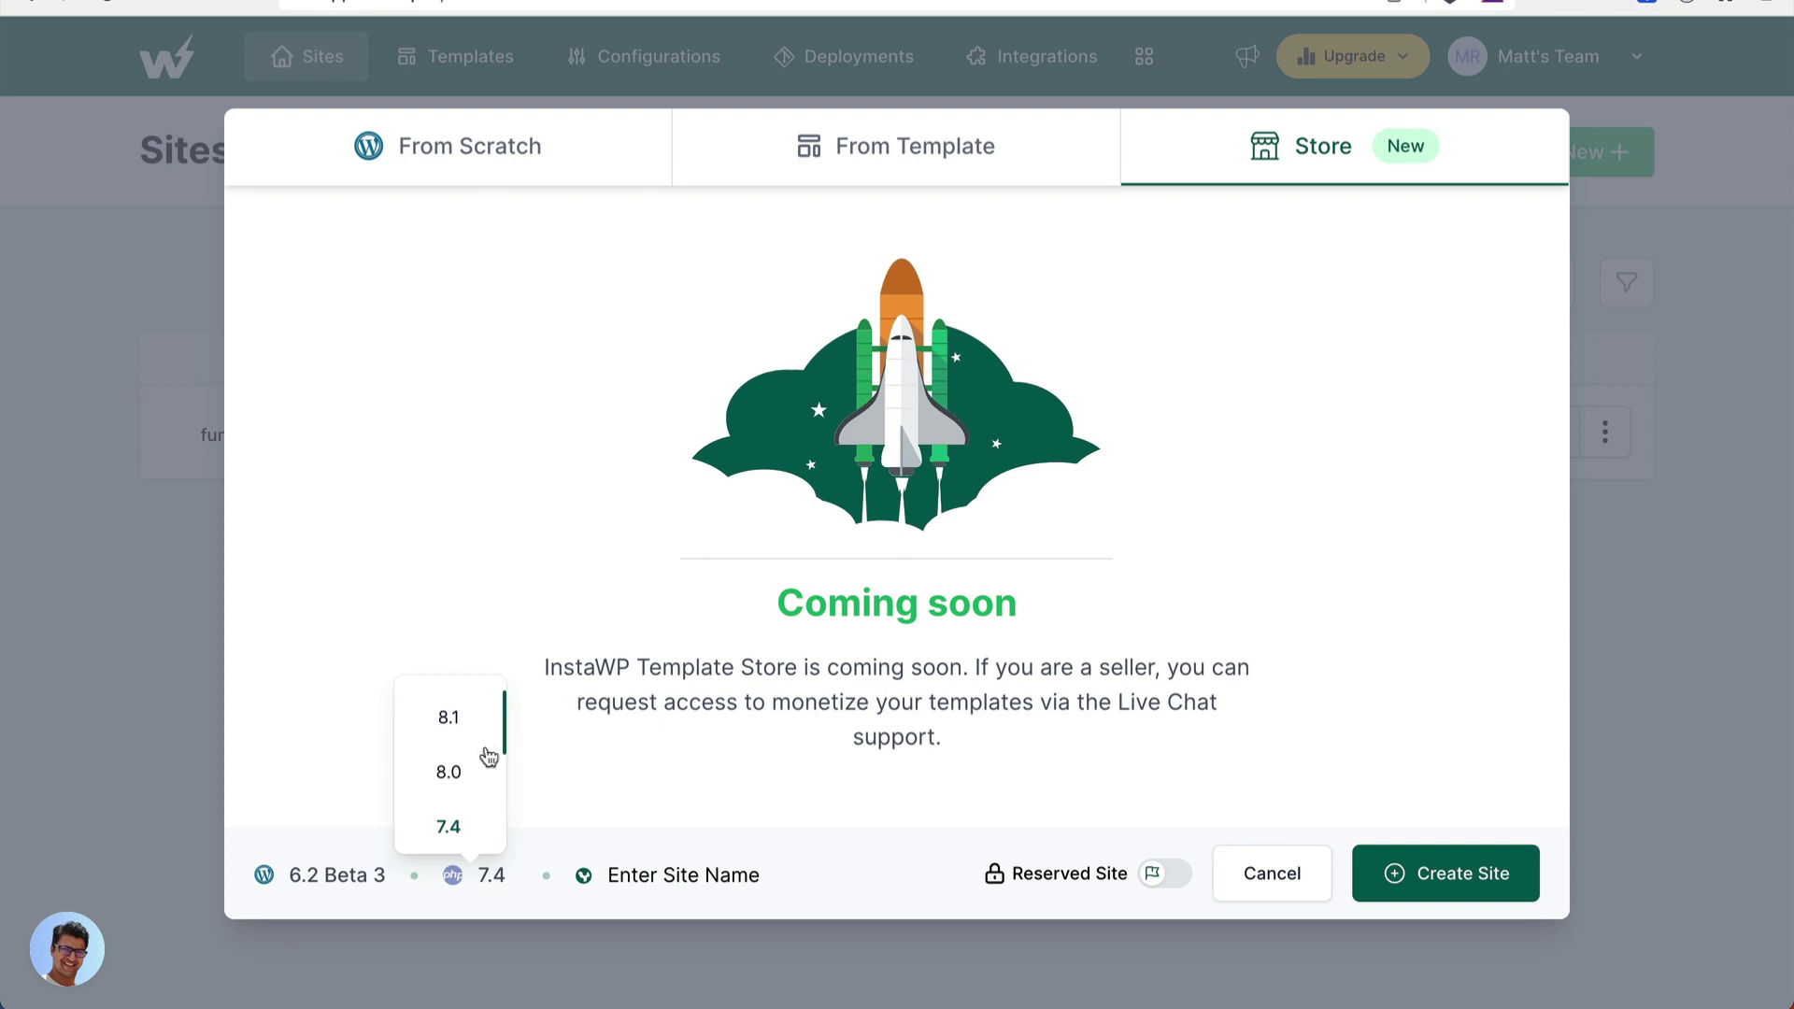
click(479, 828)
click(636, 883)
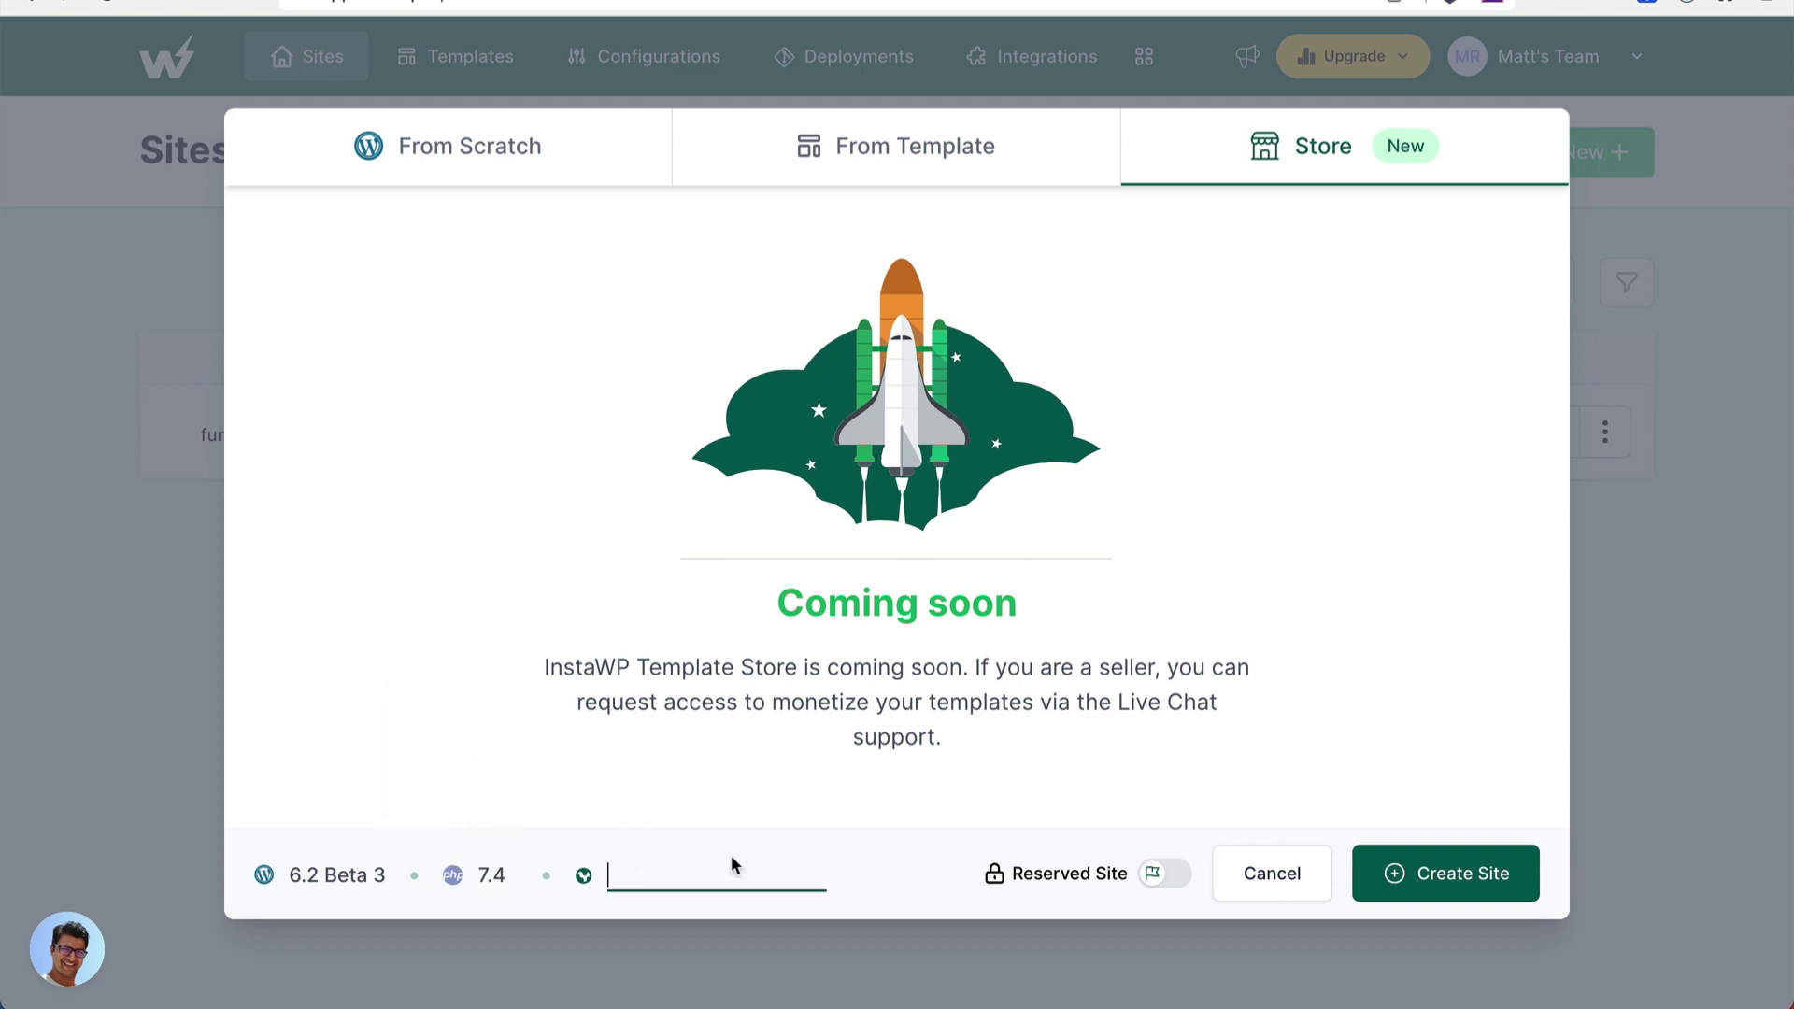
text(Matts-site)
click(1452, 881)
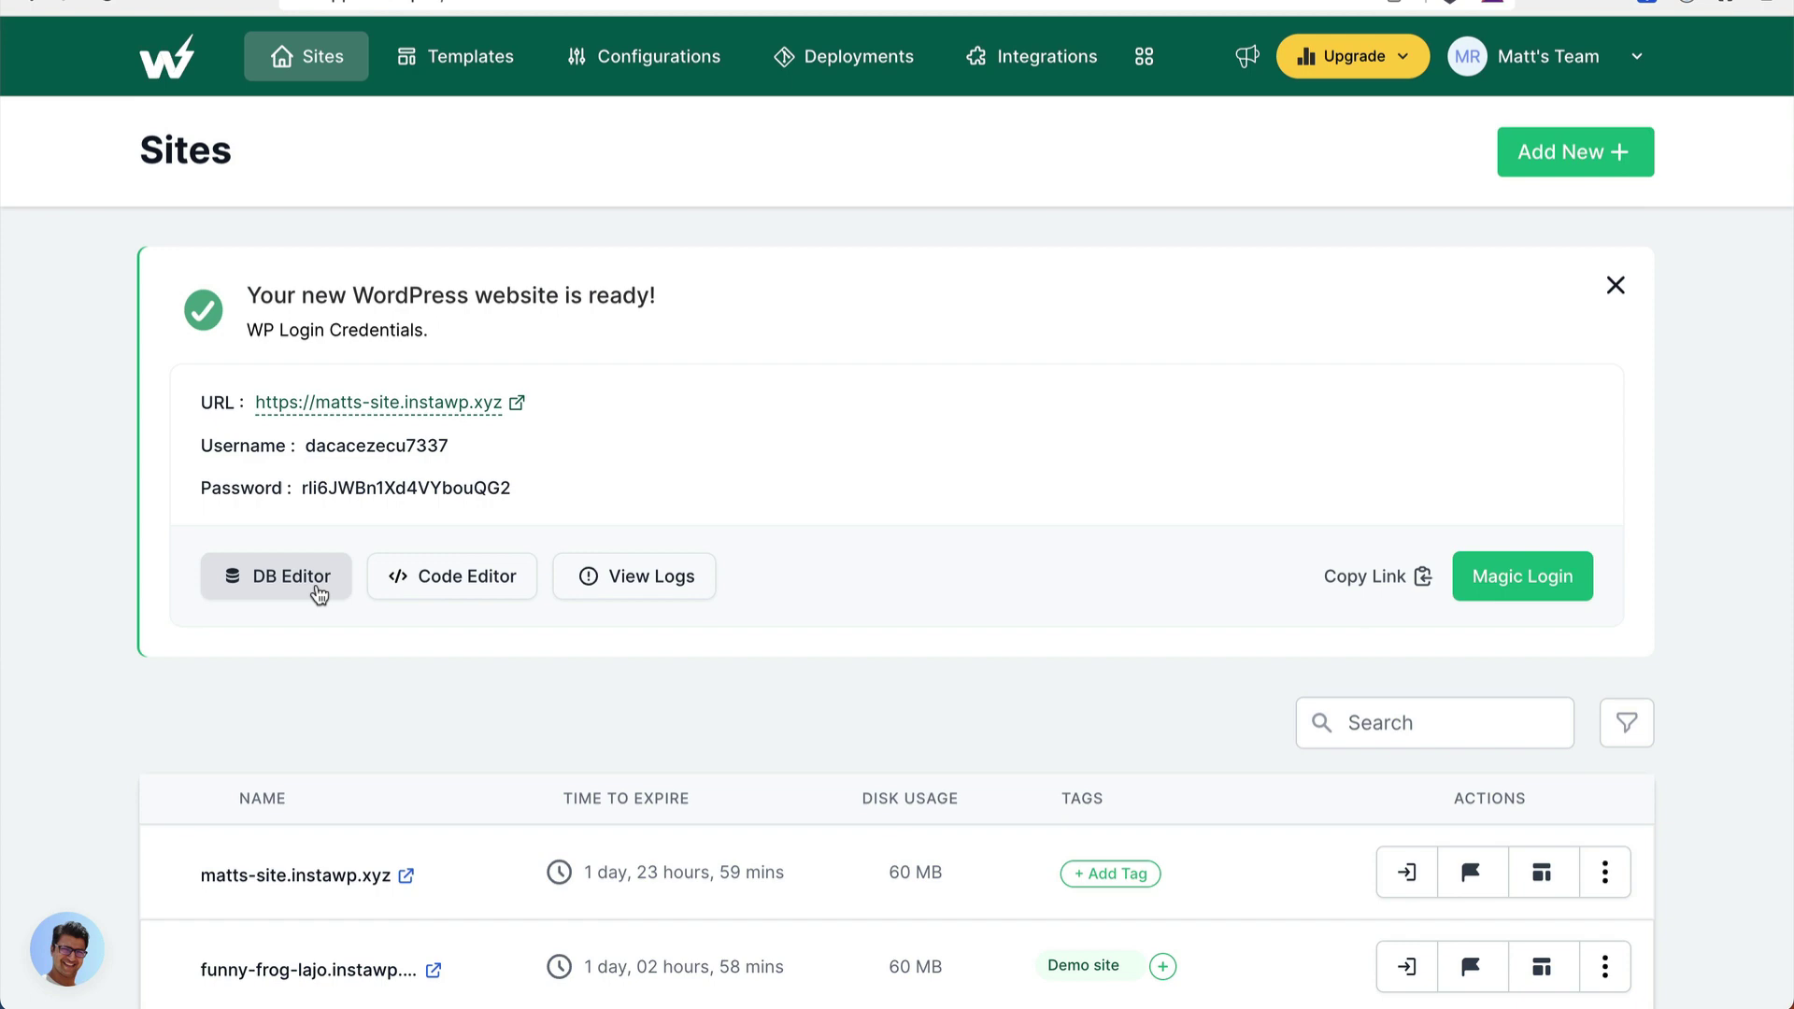
click(607, 579)
click(299, 121)
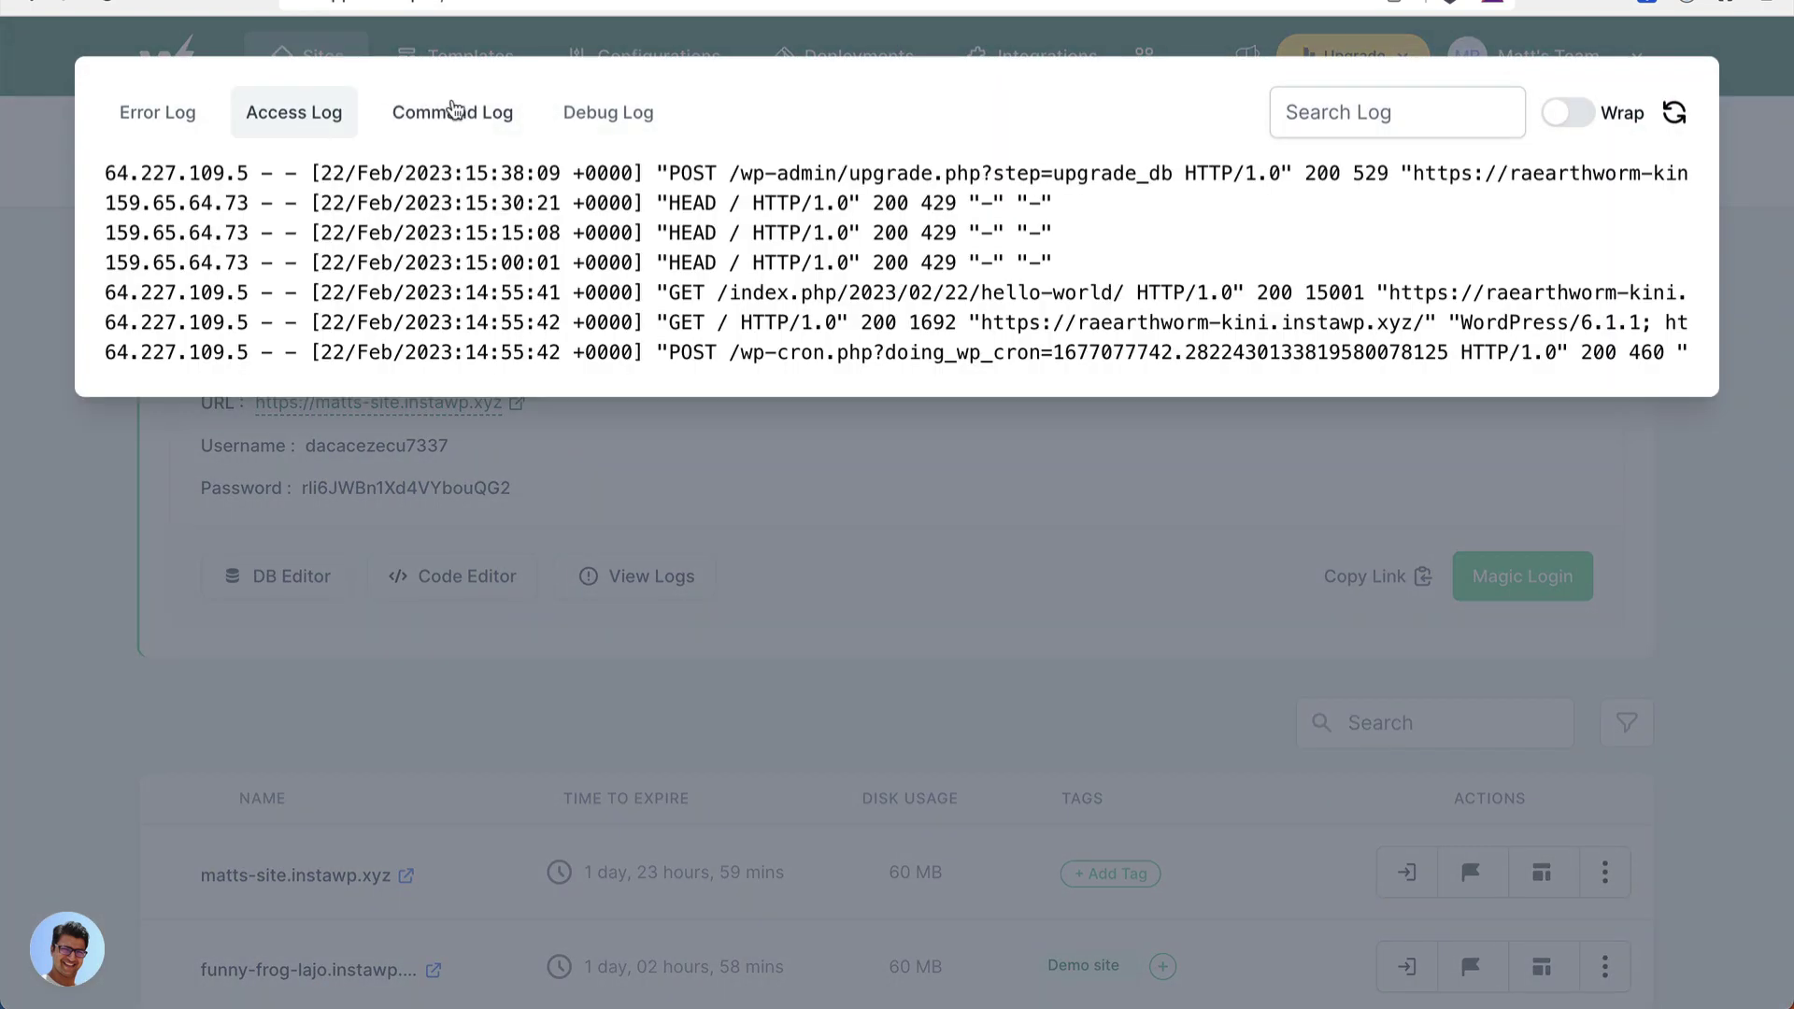
click(460, 108)
click(594, 112)
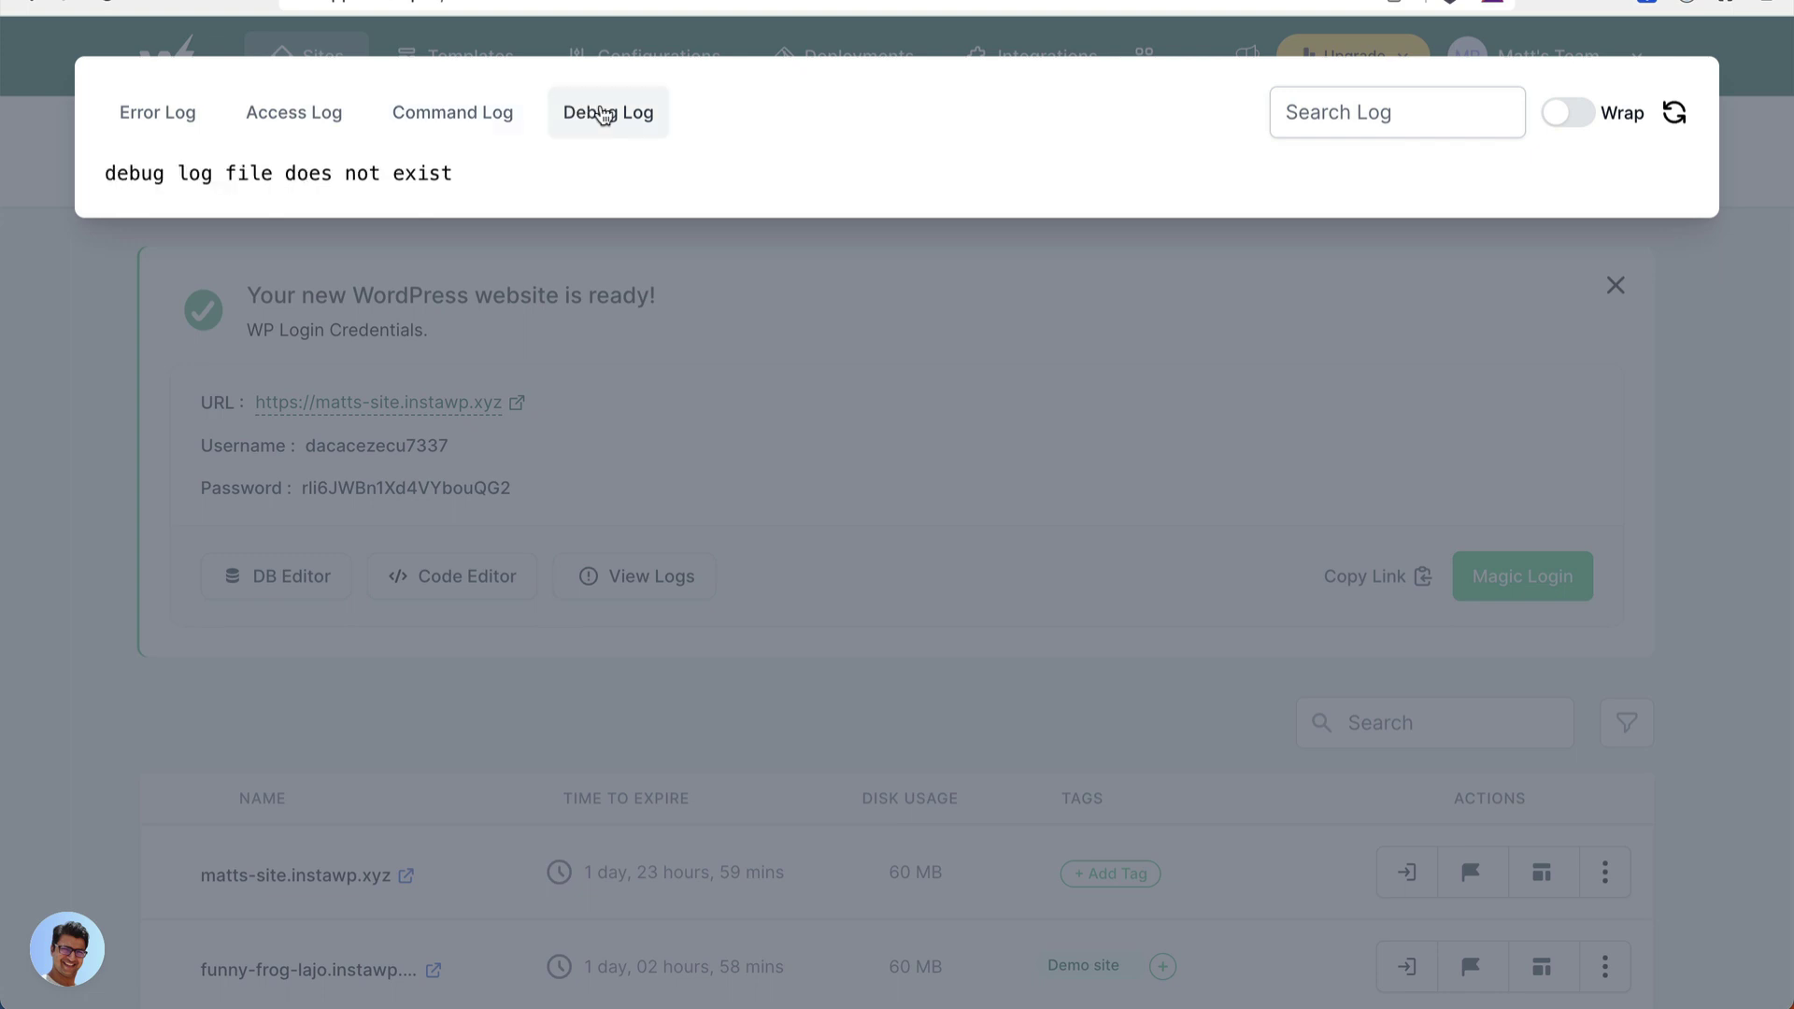
click(468, 116)
click(304, 114)
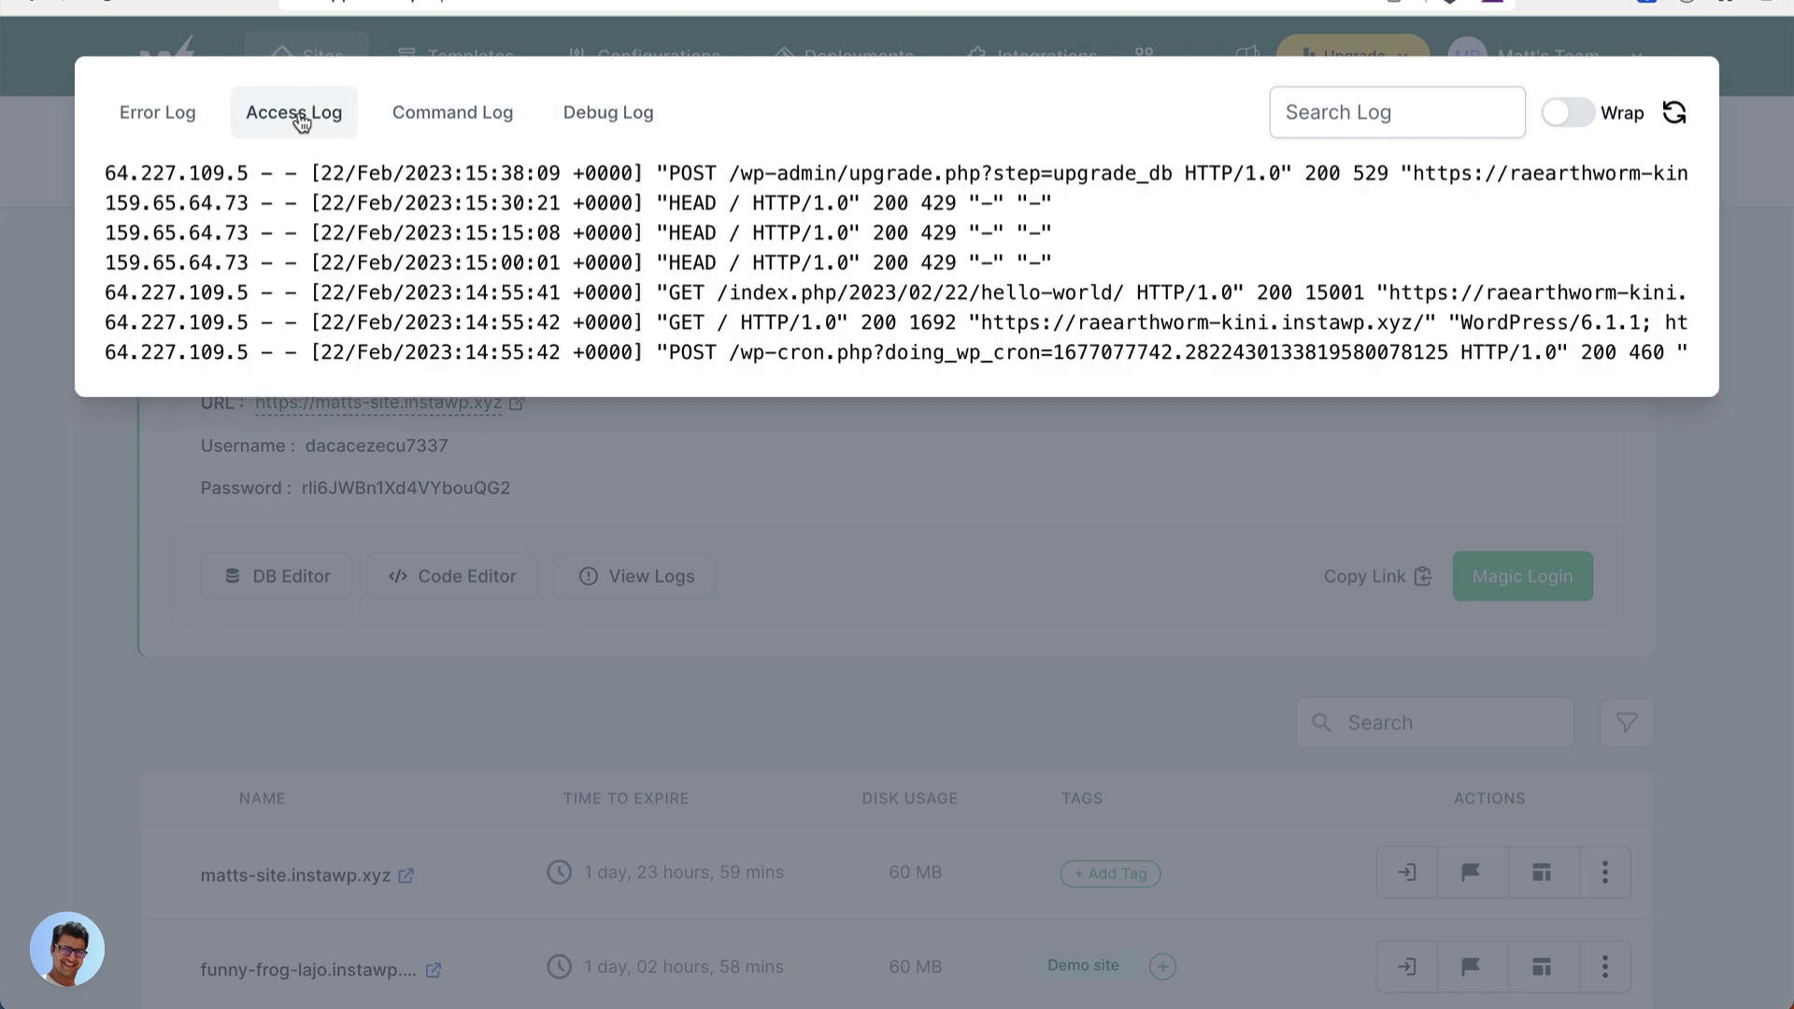
click(191, 116)
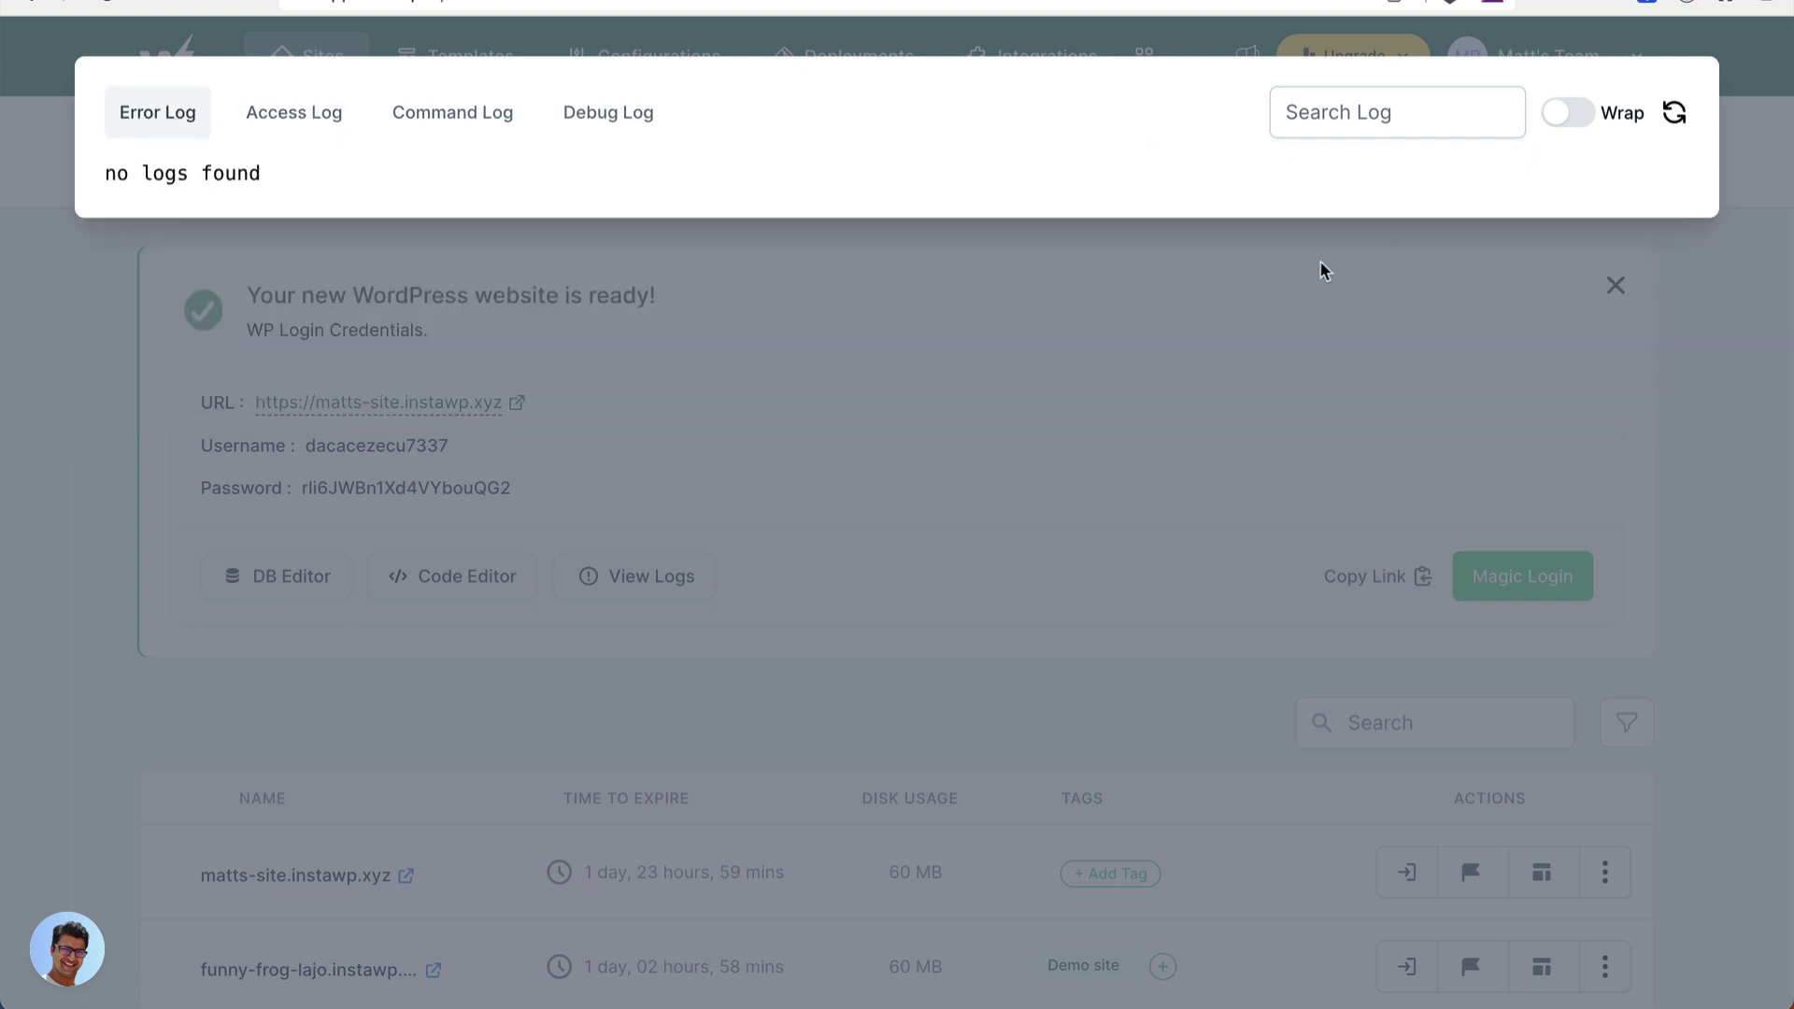
click(1191, 276)
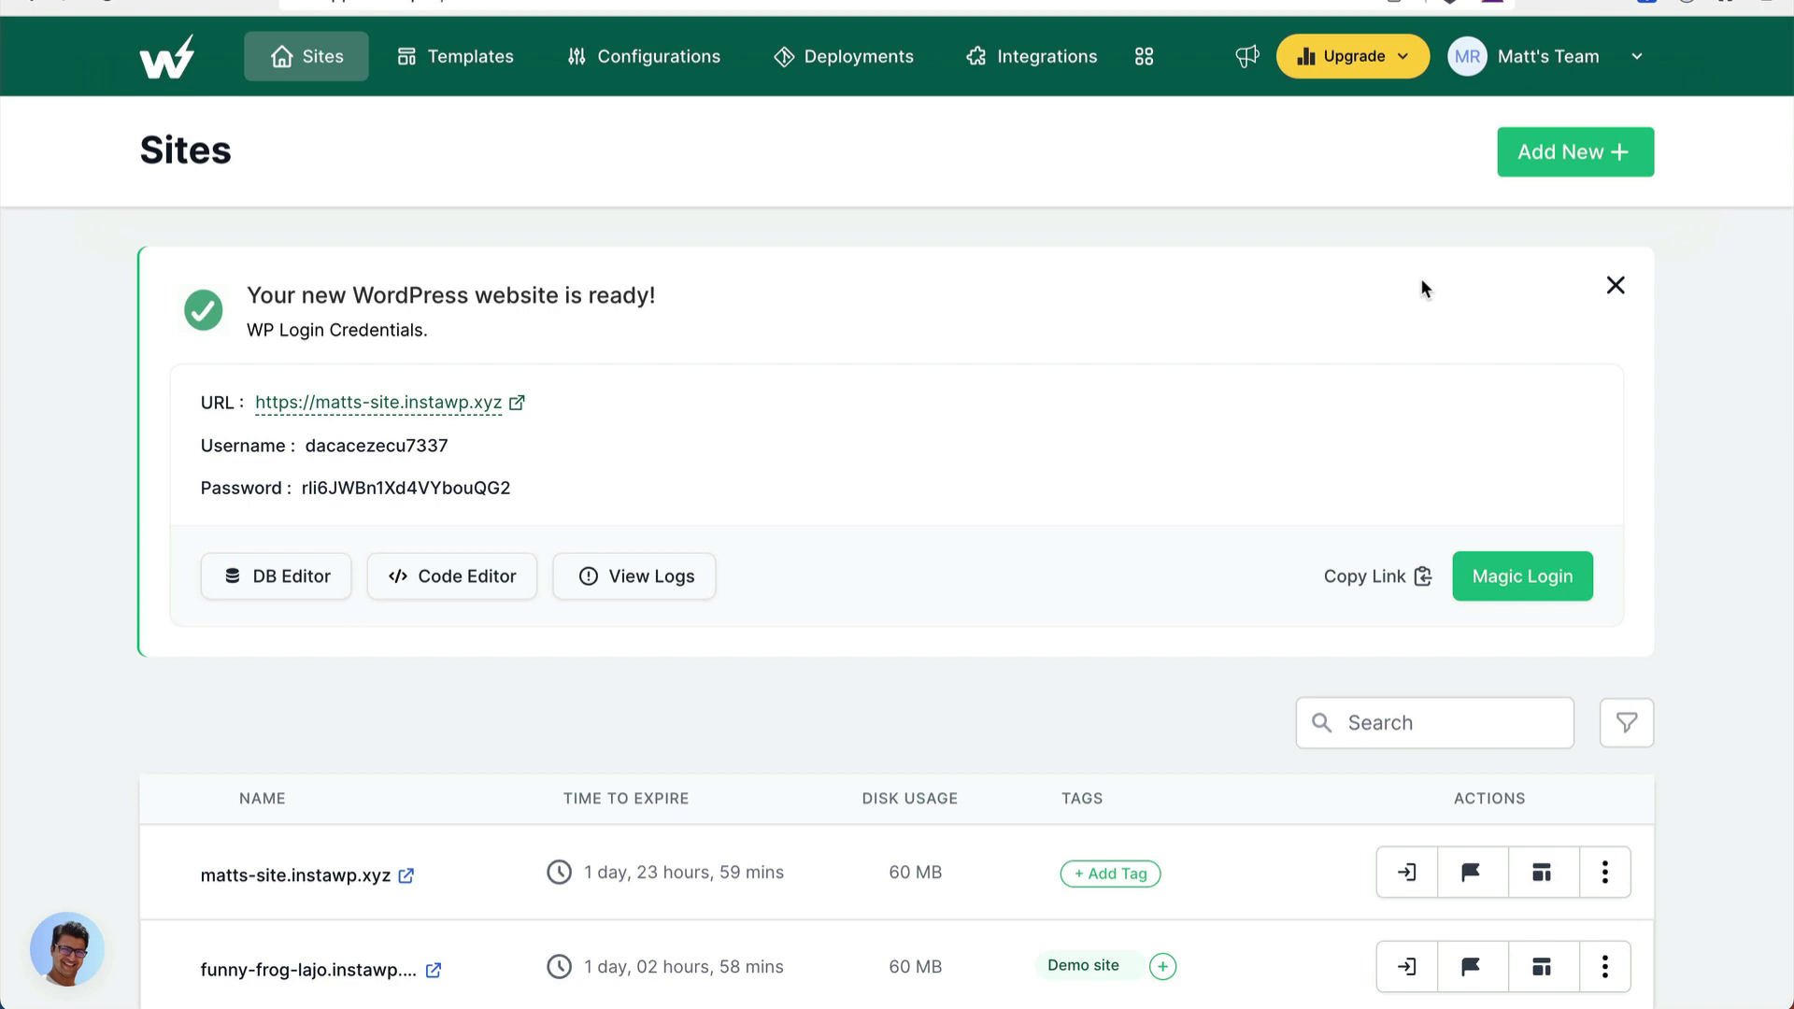
click(673, 577)
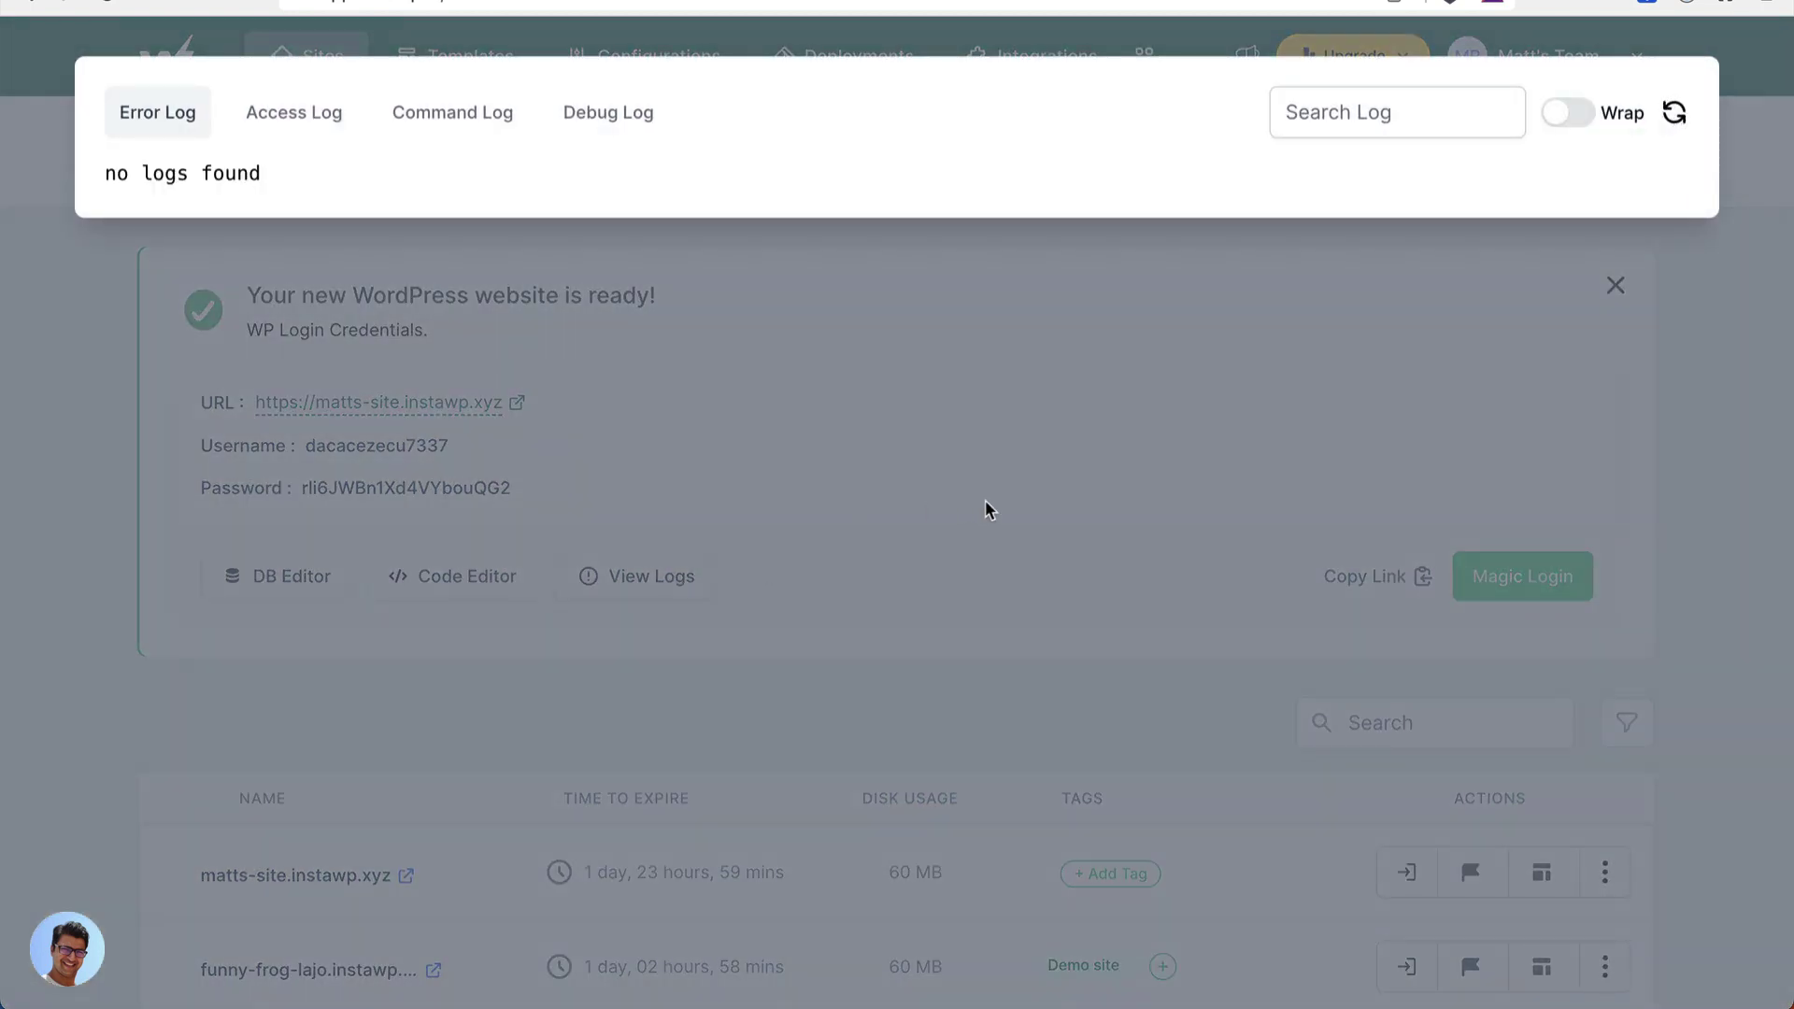
click(985, 501)
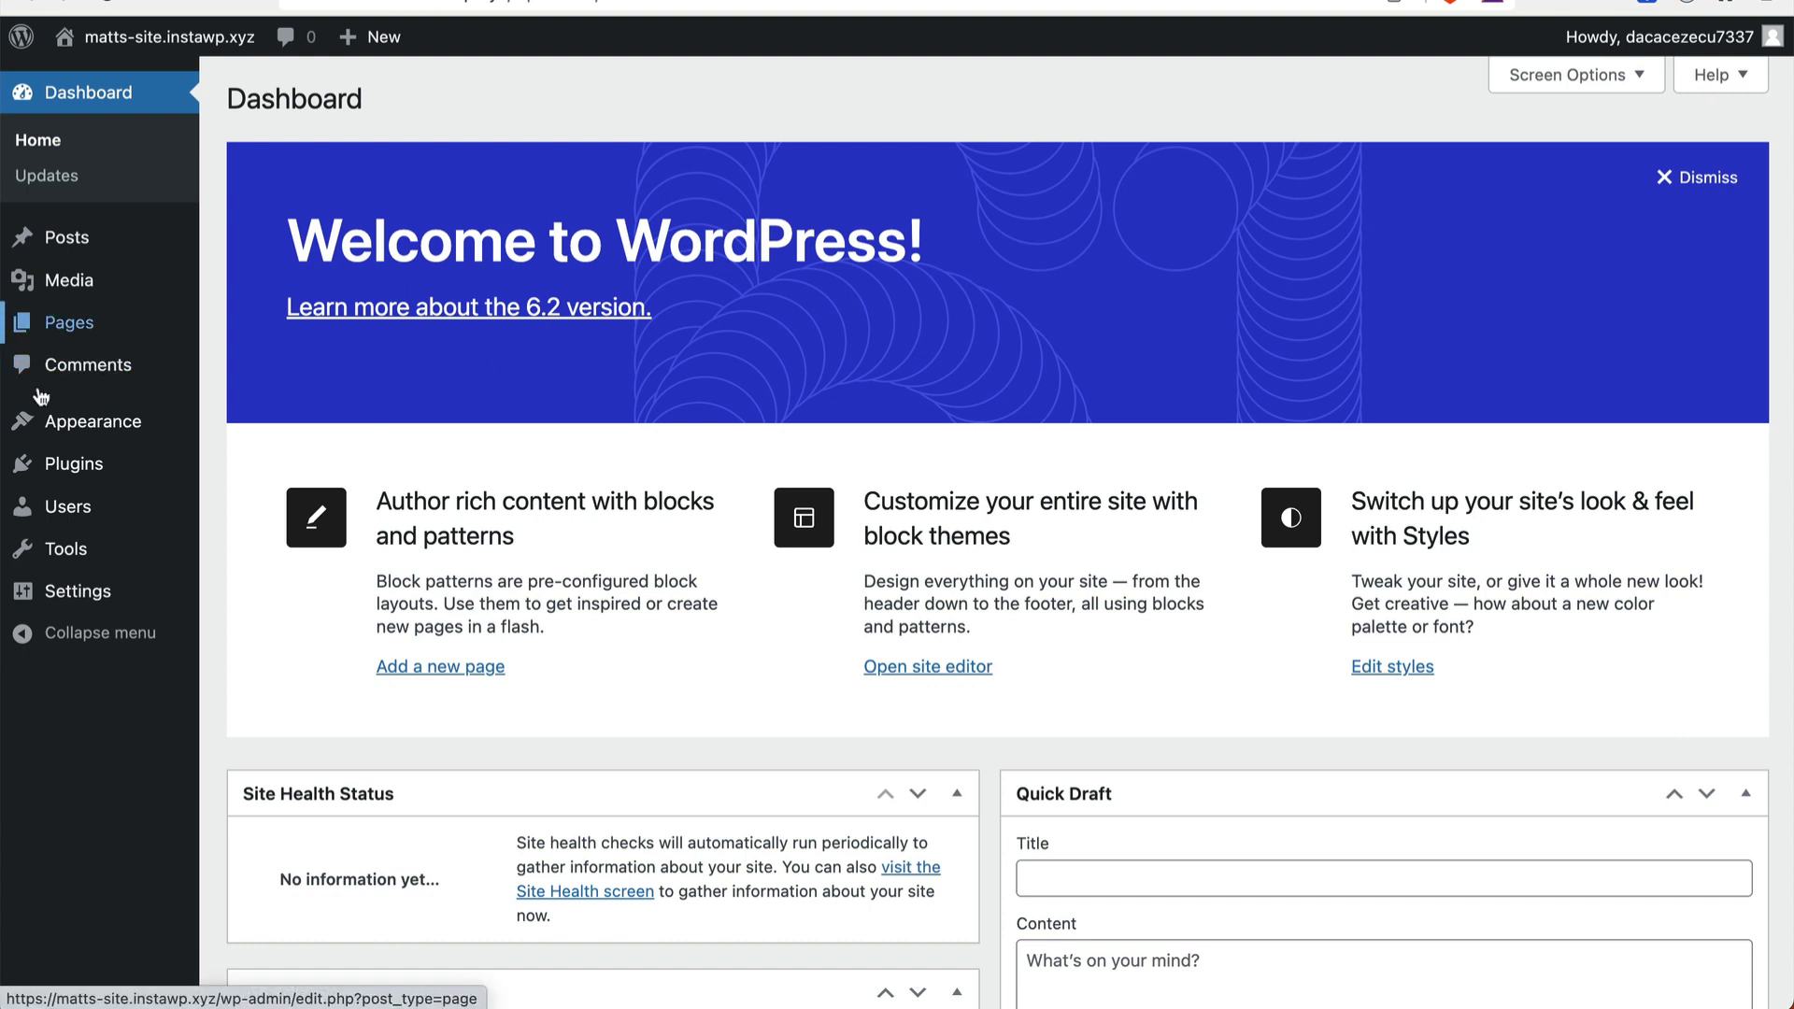
- Go to Plugins > Add New to list the Beta Testing plugins
click(60, 467)
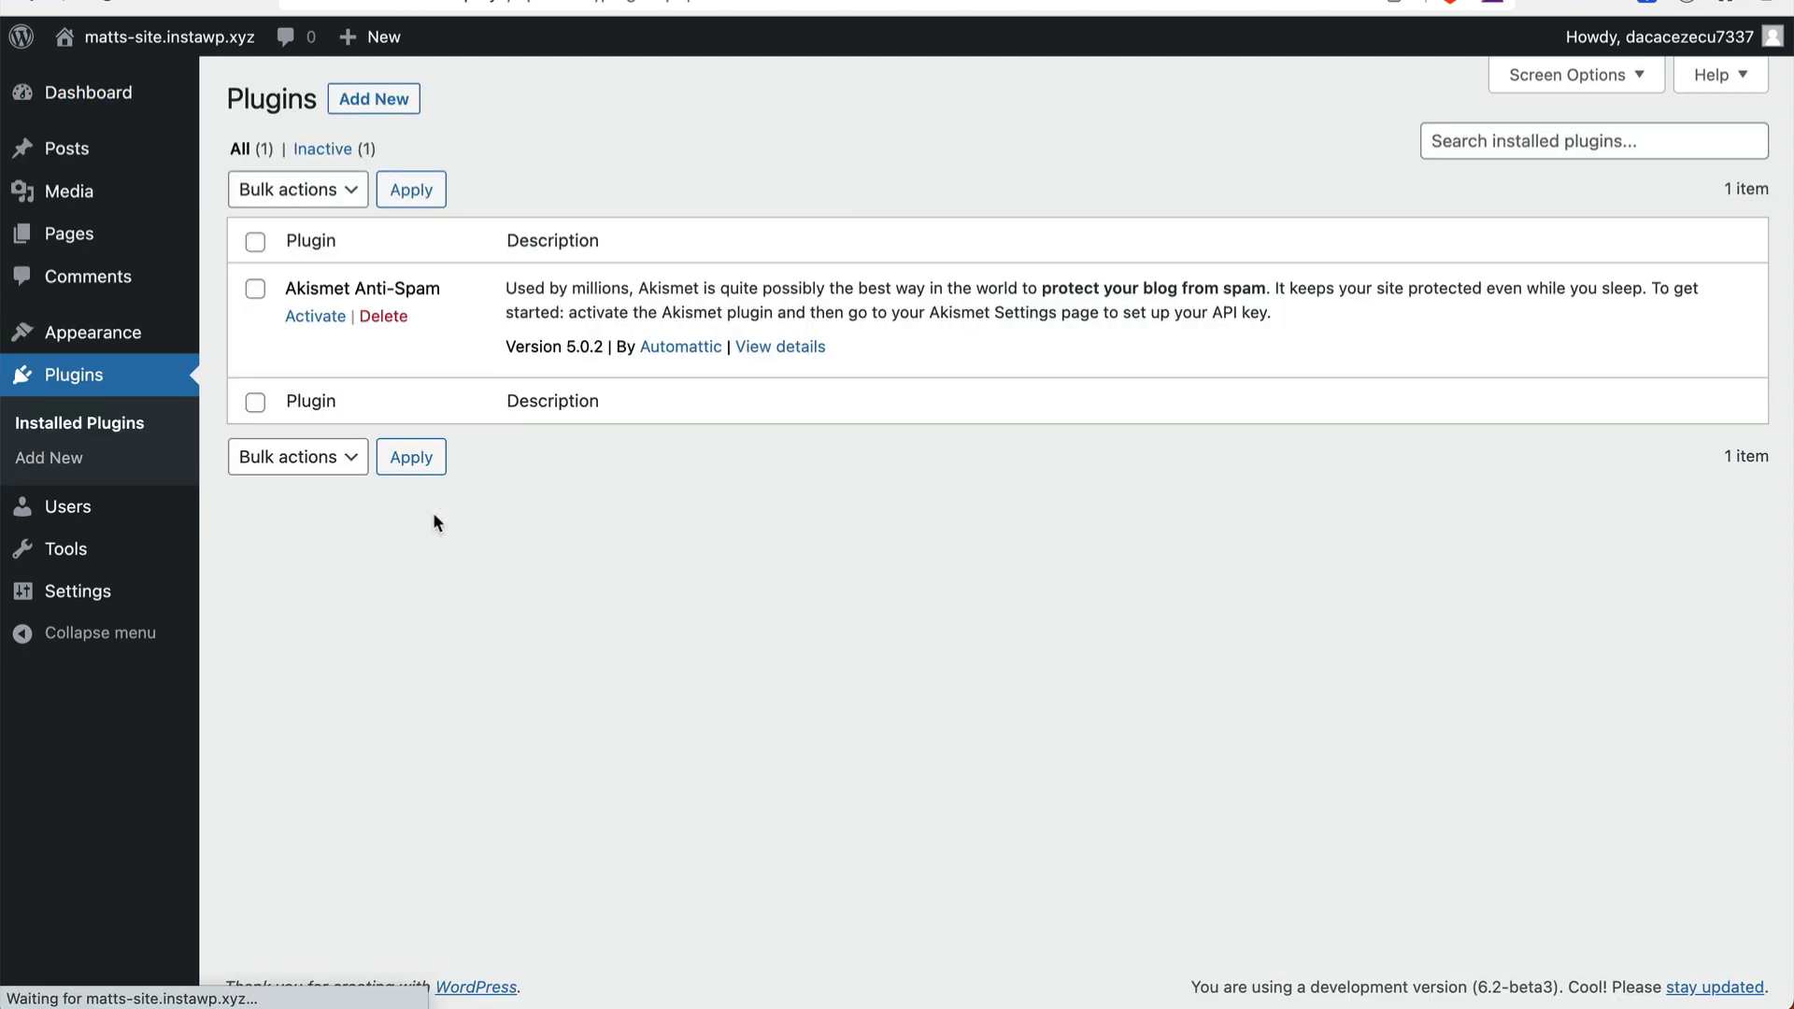
click(386, 114)
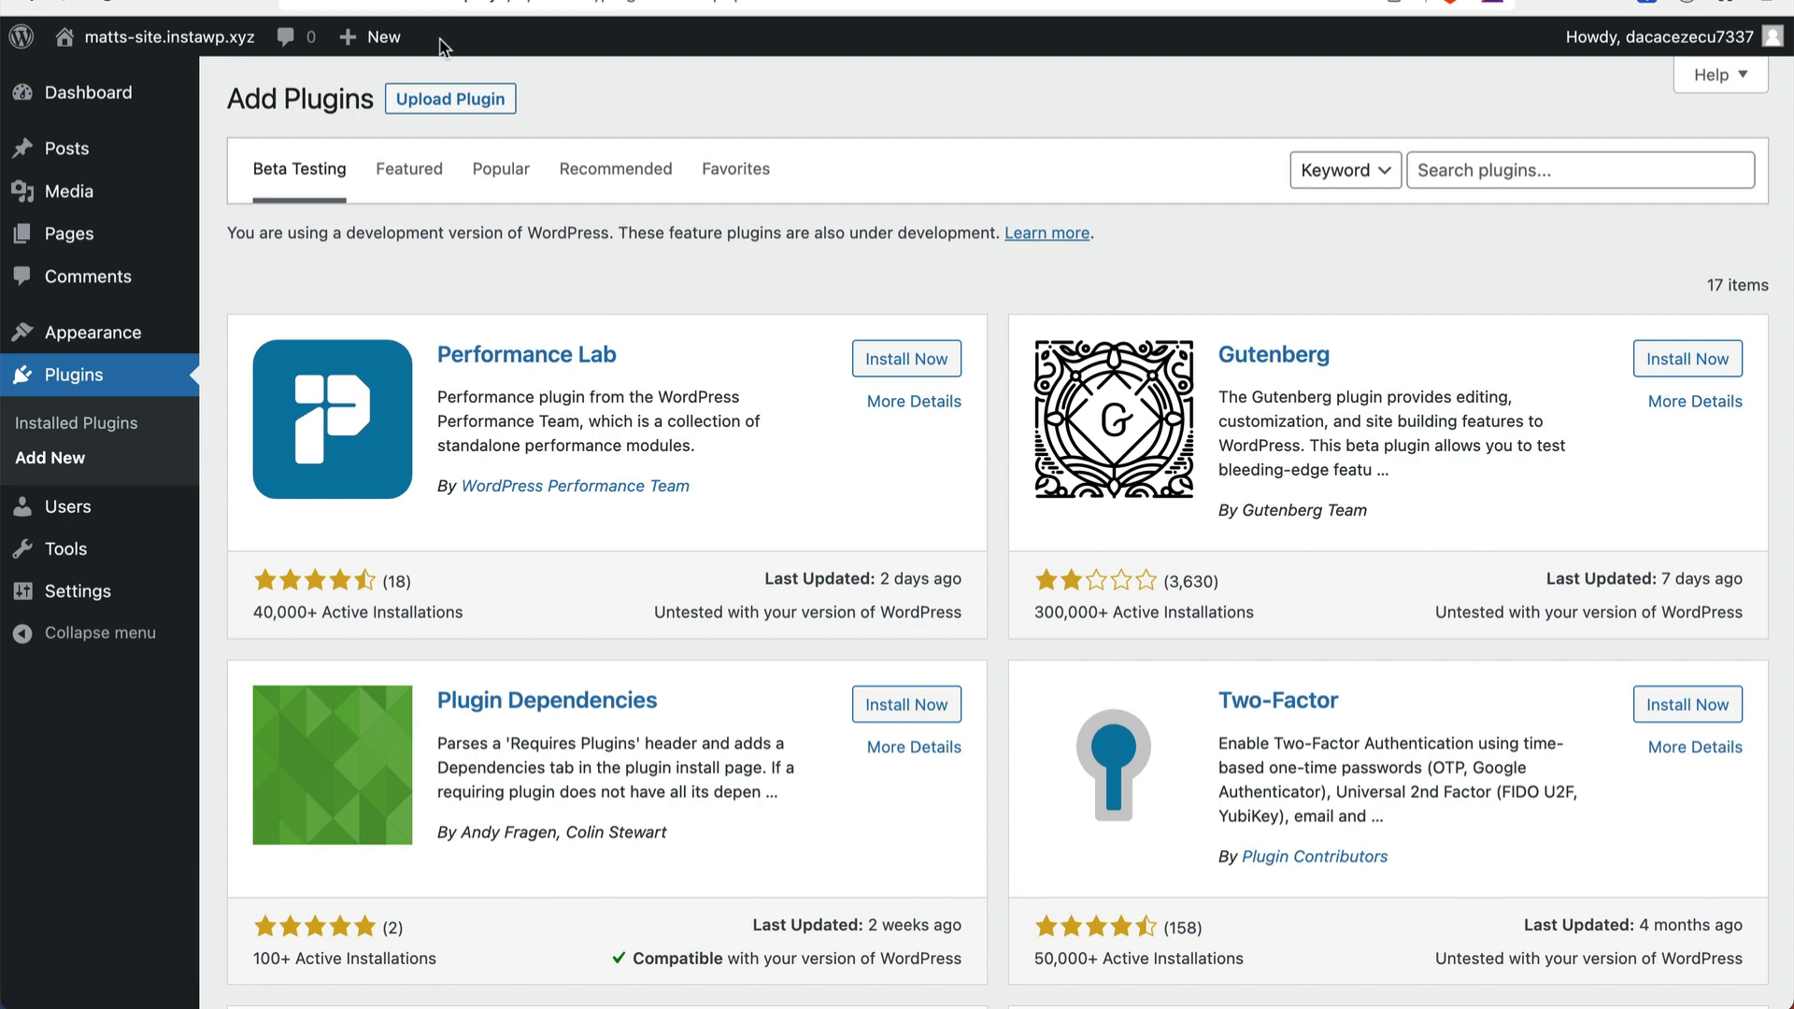
- Return to the InstaWP dashboard and open the empty Templates page
key(ctrl+shift+Tab)
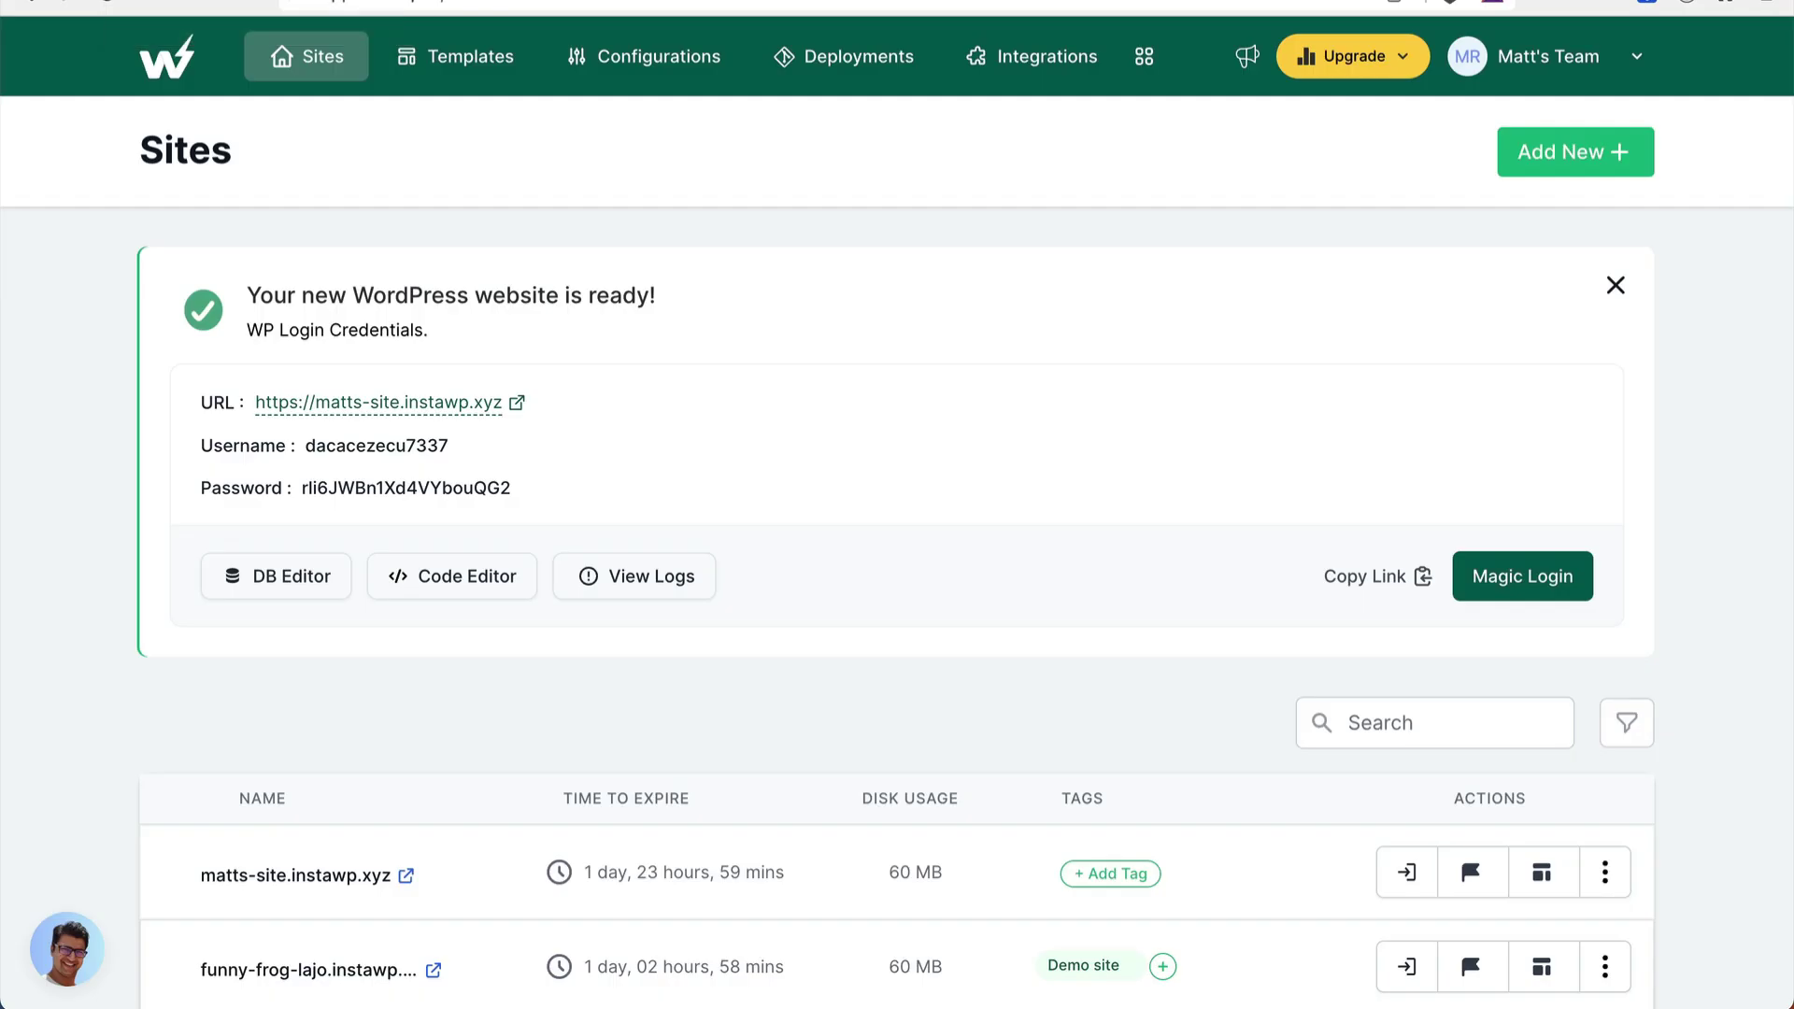
scroll(860, 579, down, 3)
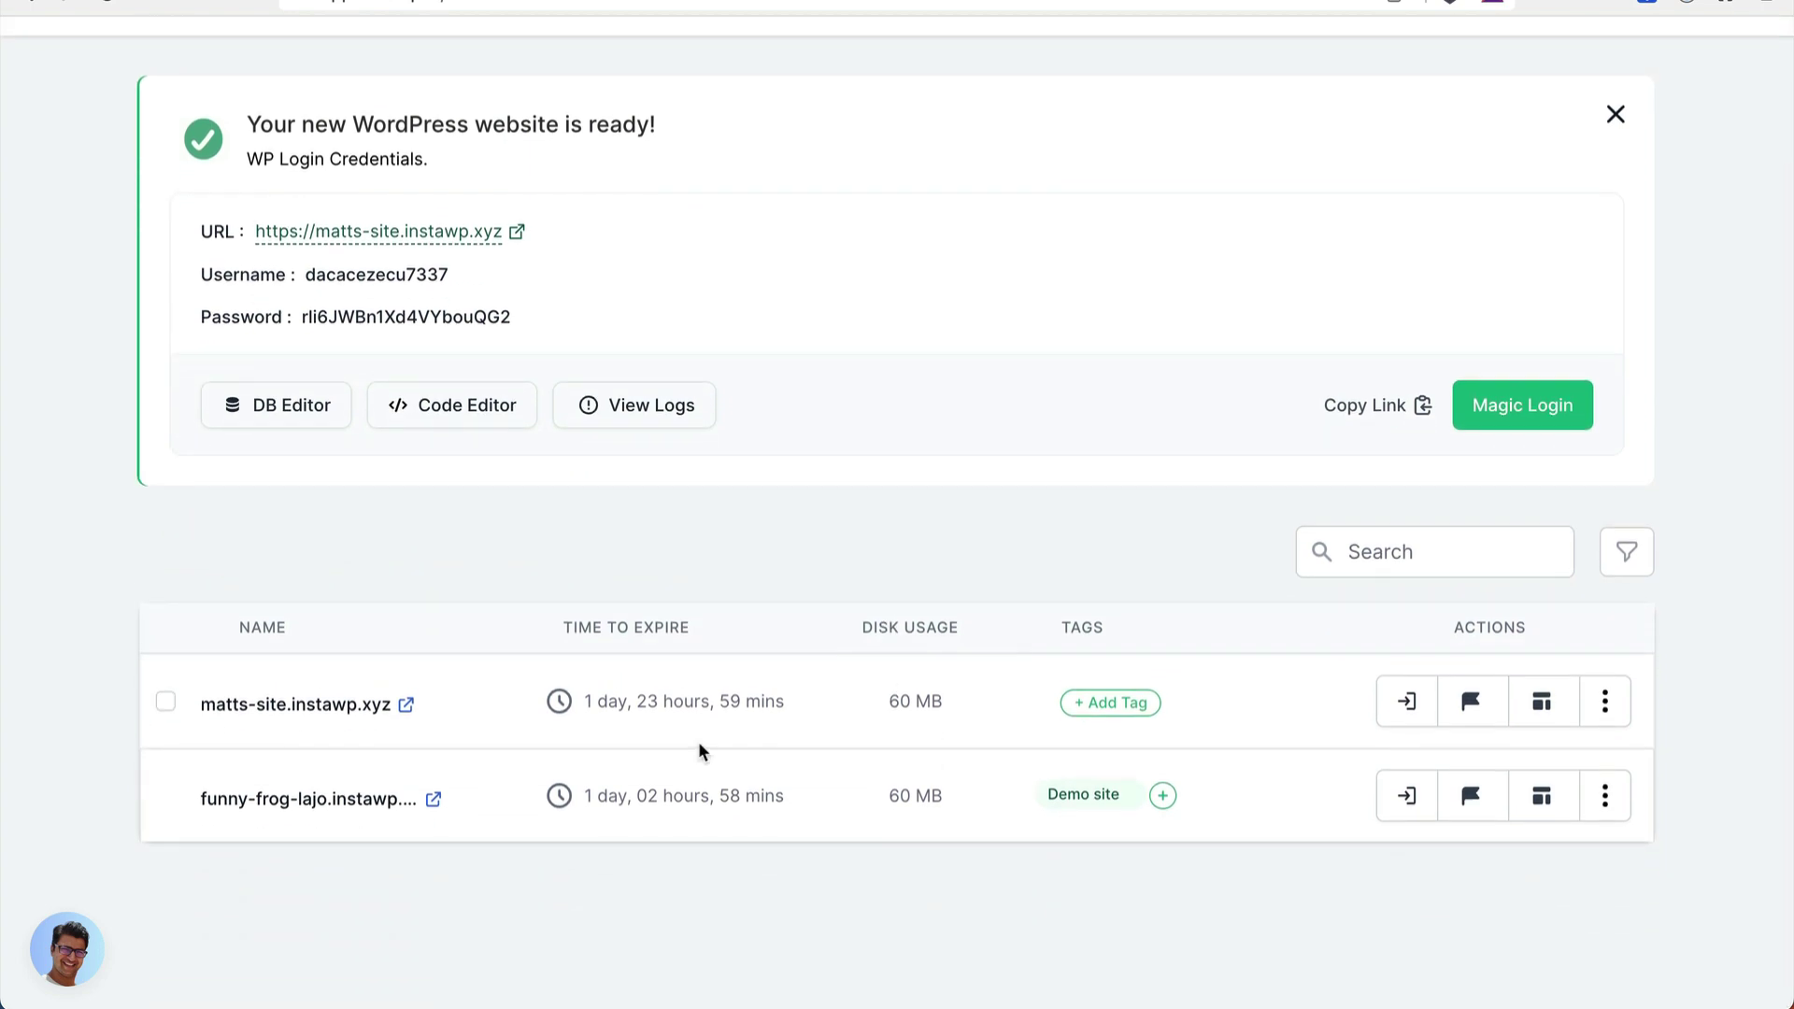
scroll(698, 742, up, 3)
click(455, 57)
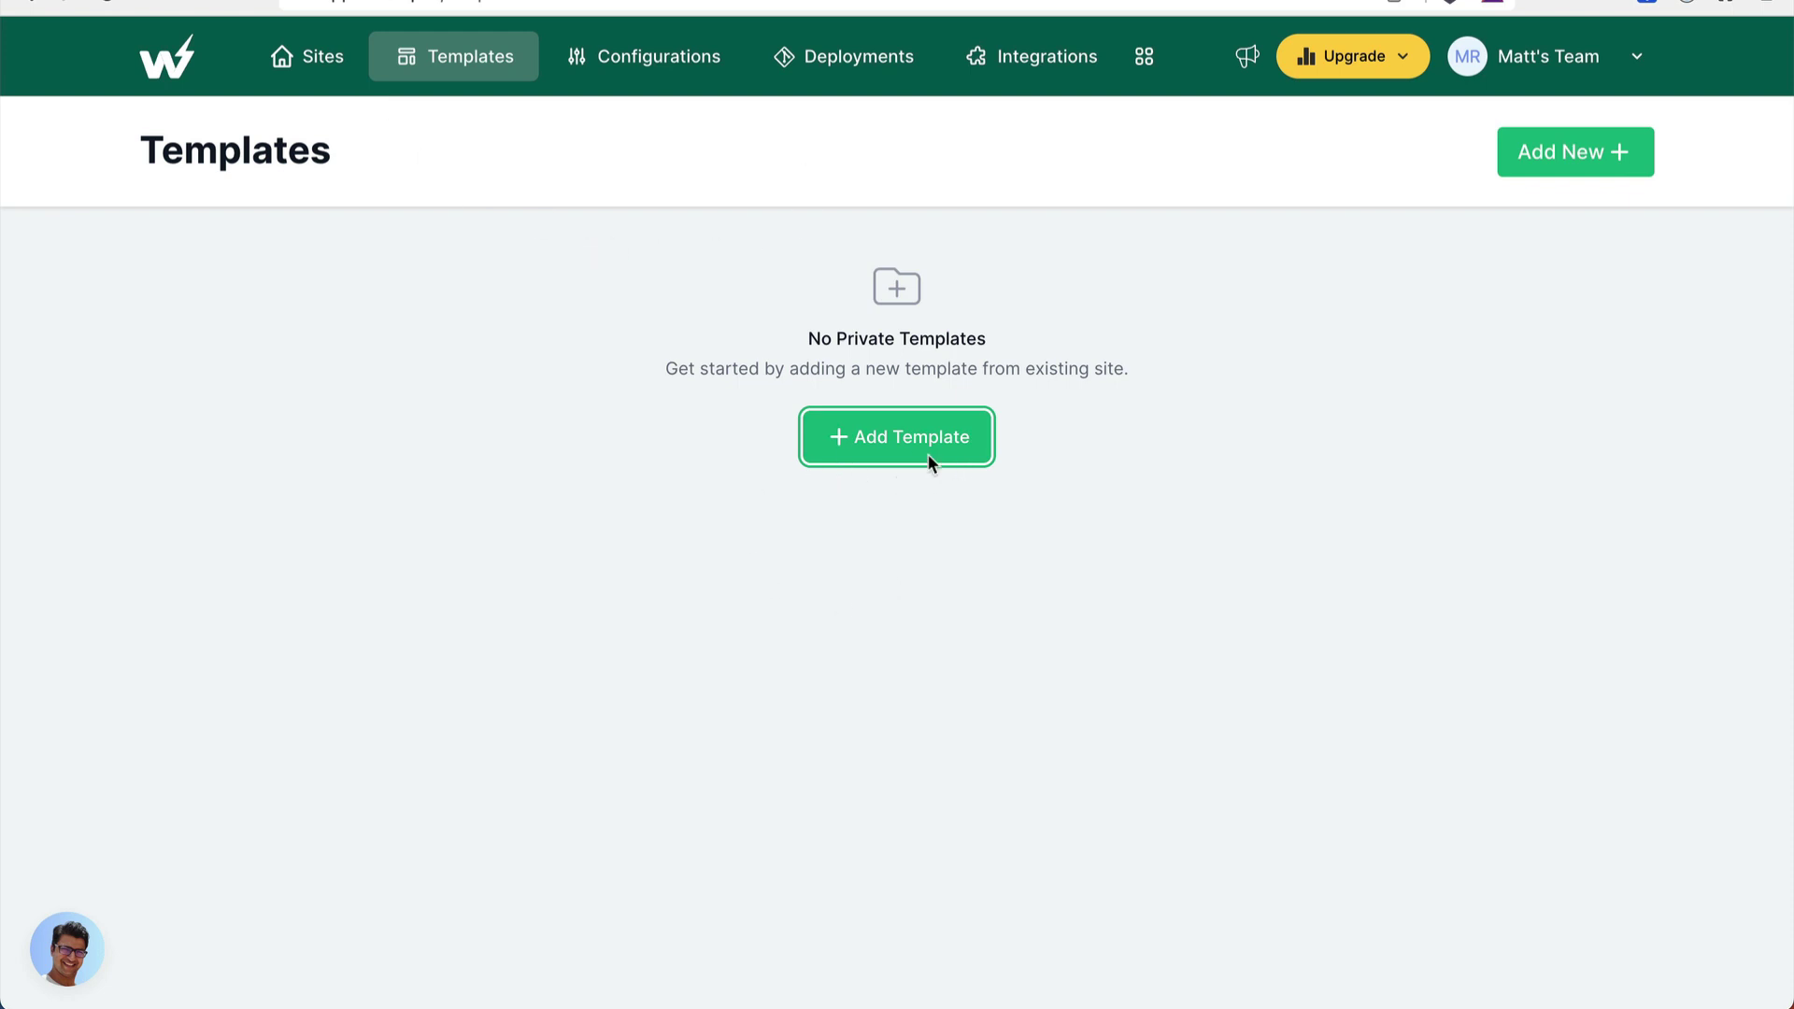
- Start a new template using matts-site.instawp.xyz as its source
click(899, 450)
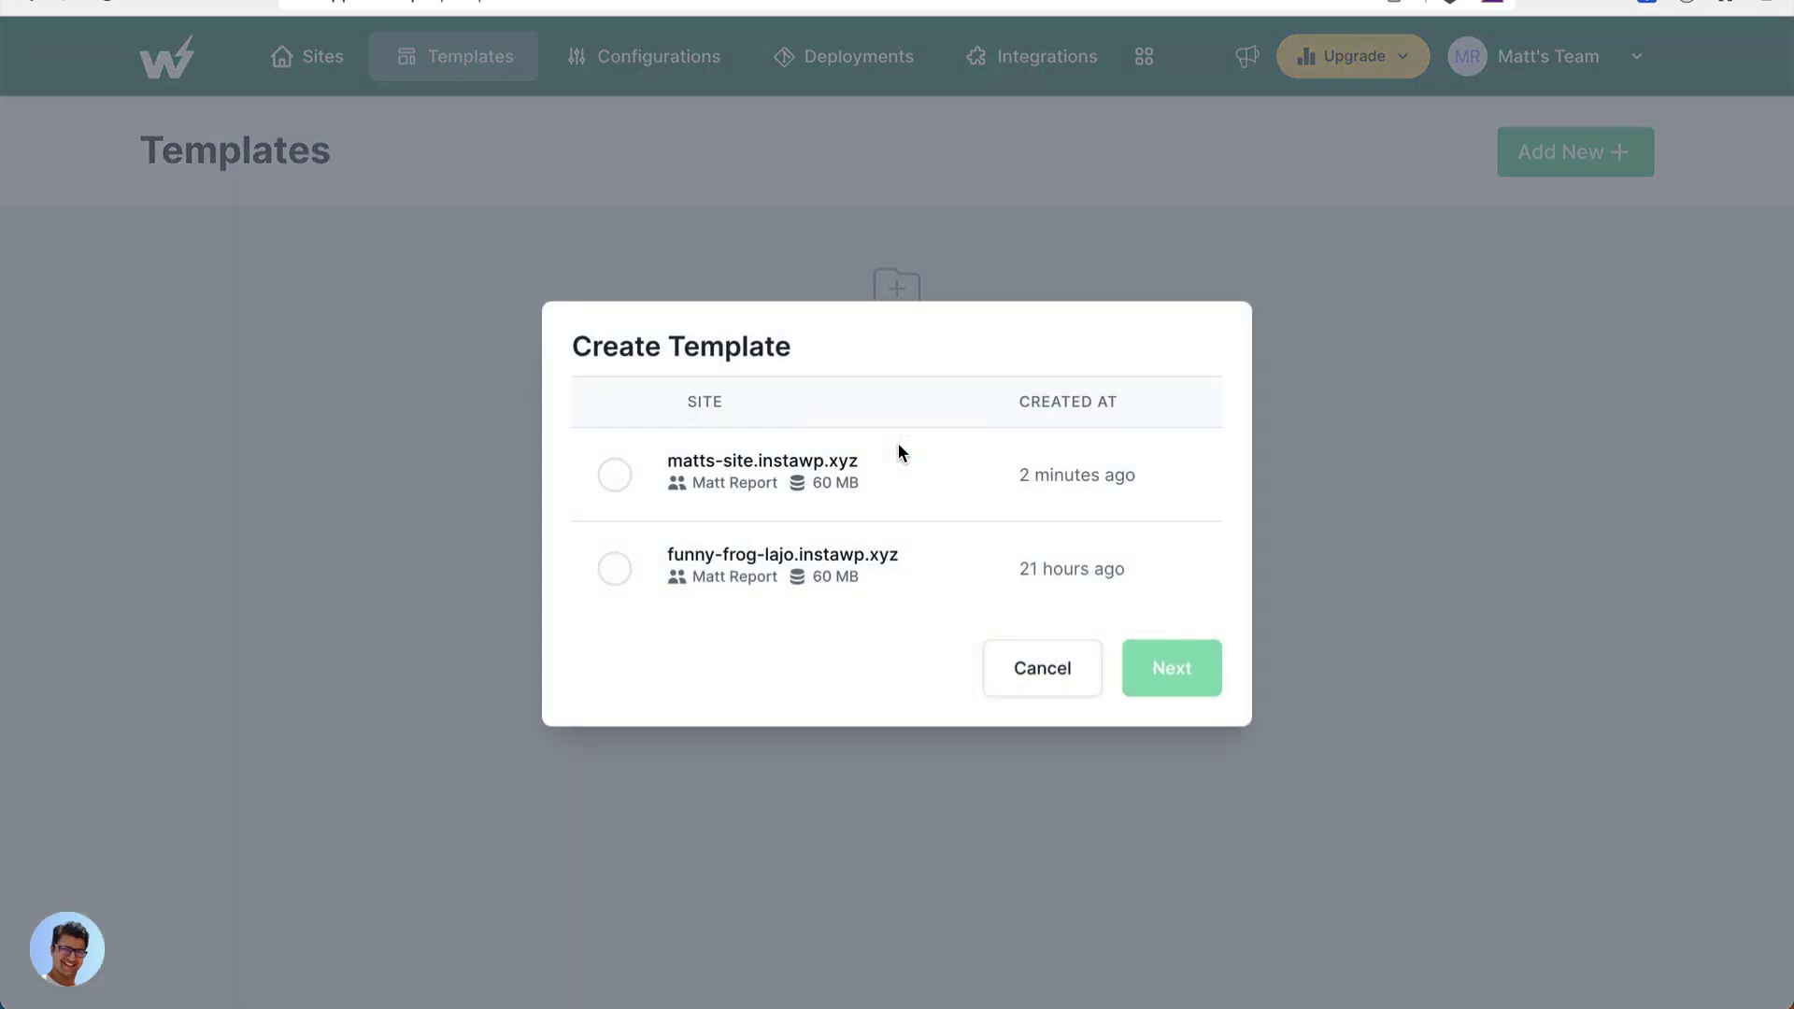
click(785, 469)
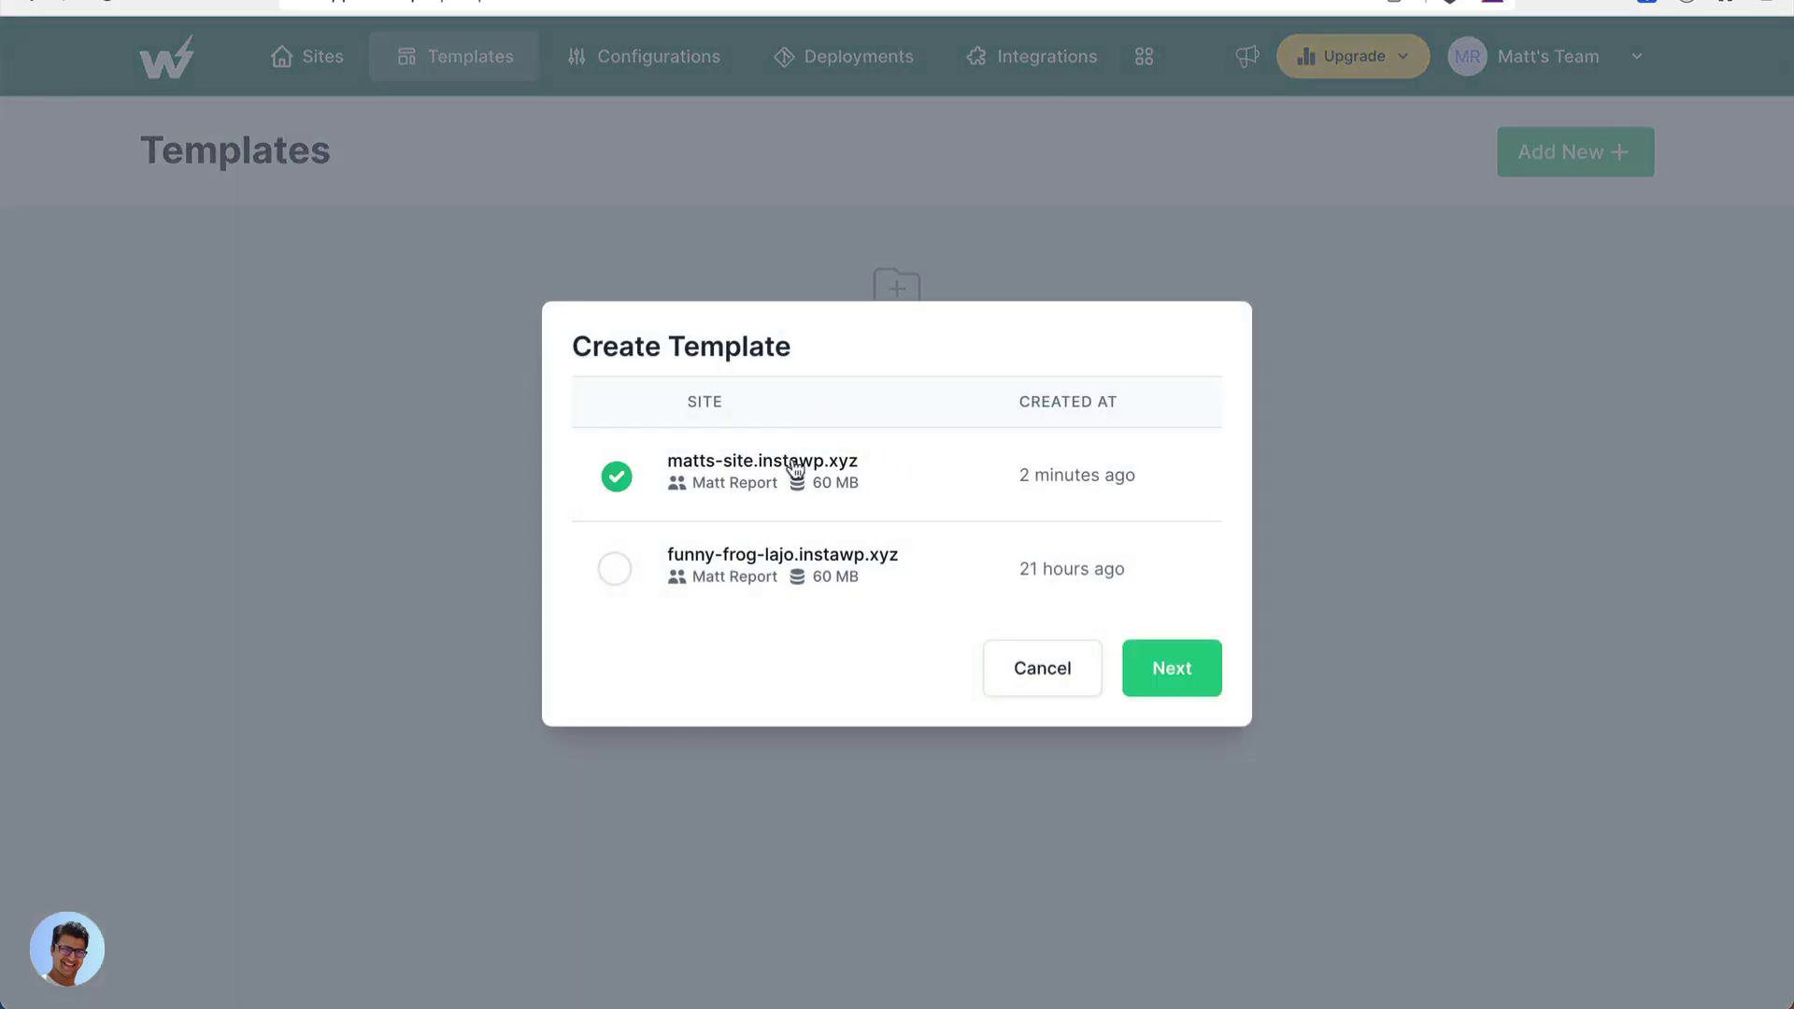
click(1187, 675)
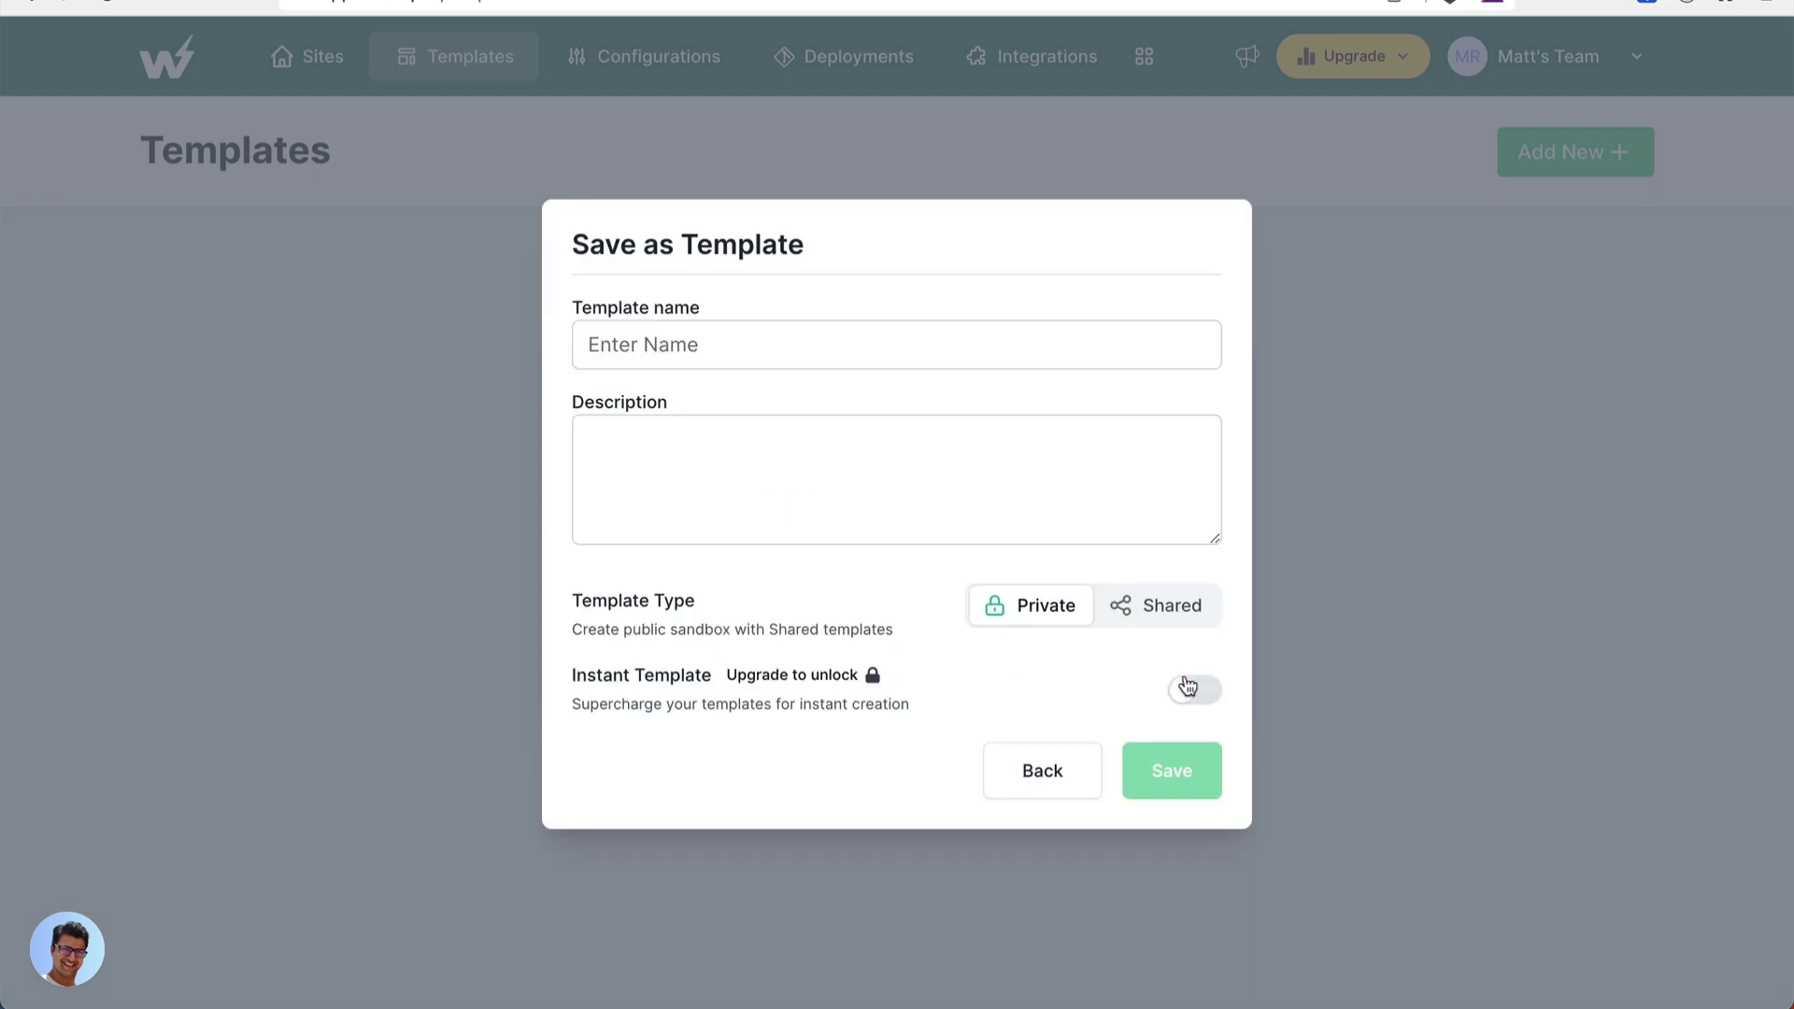
- Name it 'Matts Template', describe it as 'This is our perfect demo site.', keep it Private, and save
click(849, 335)
text(Matts Template)
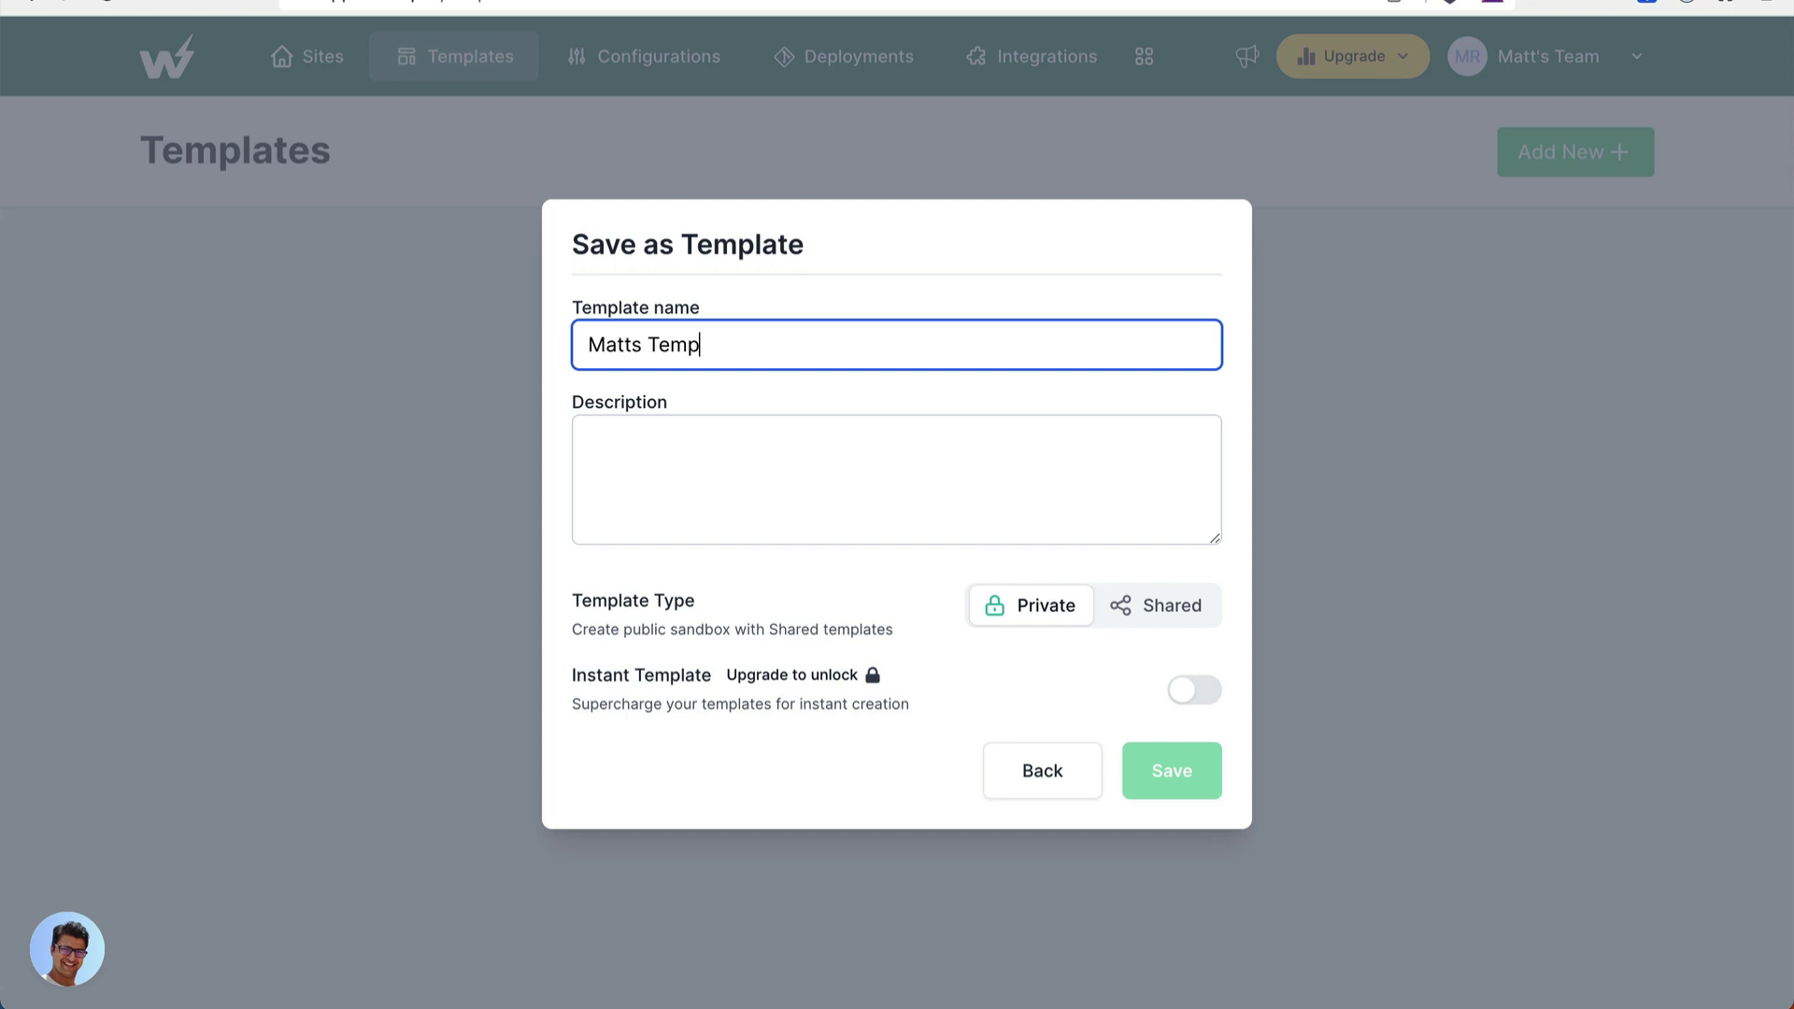
click(809, 429)
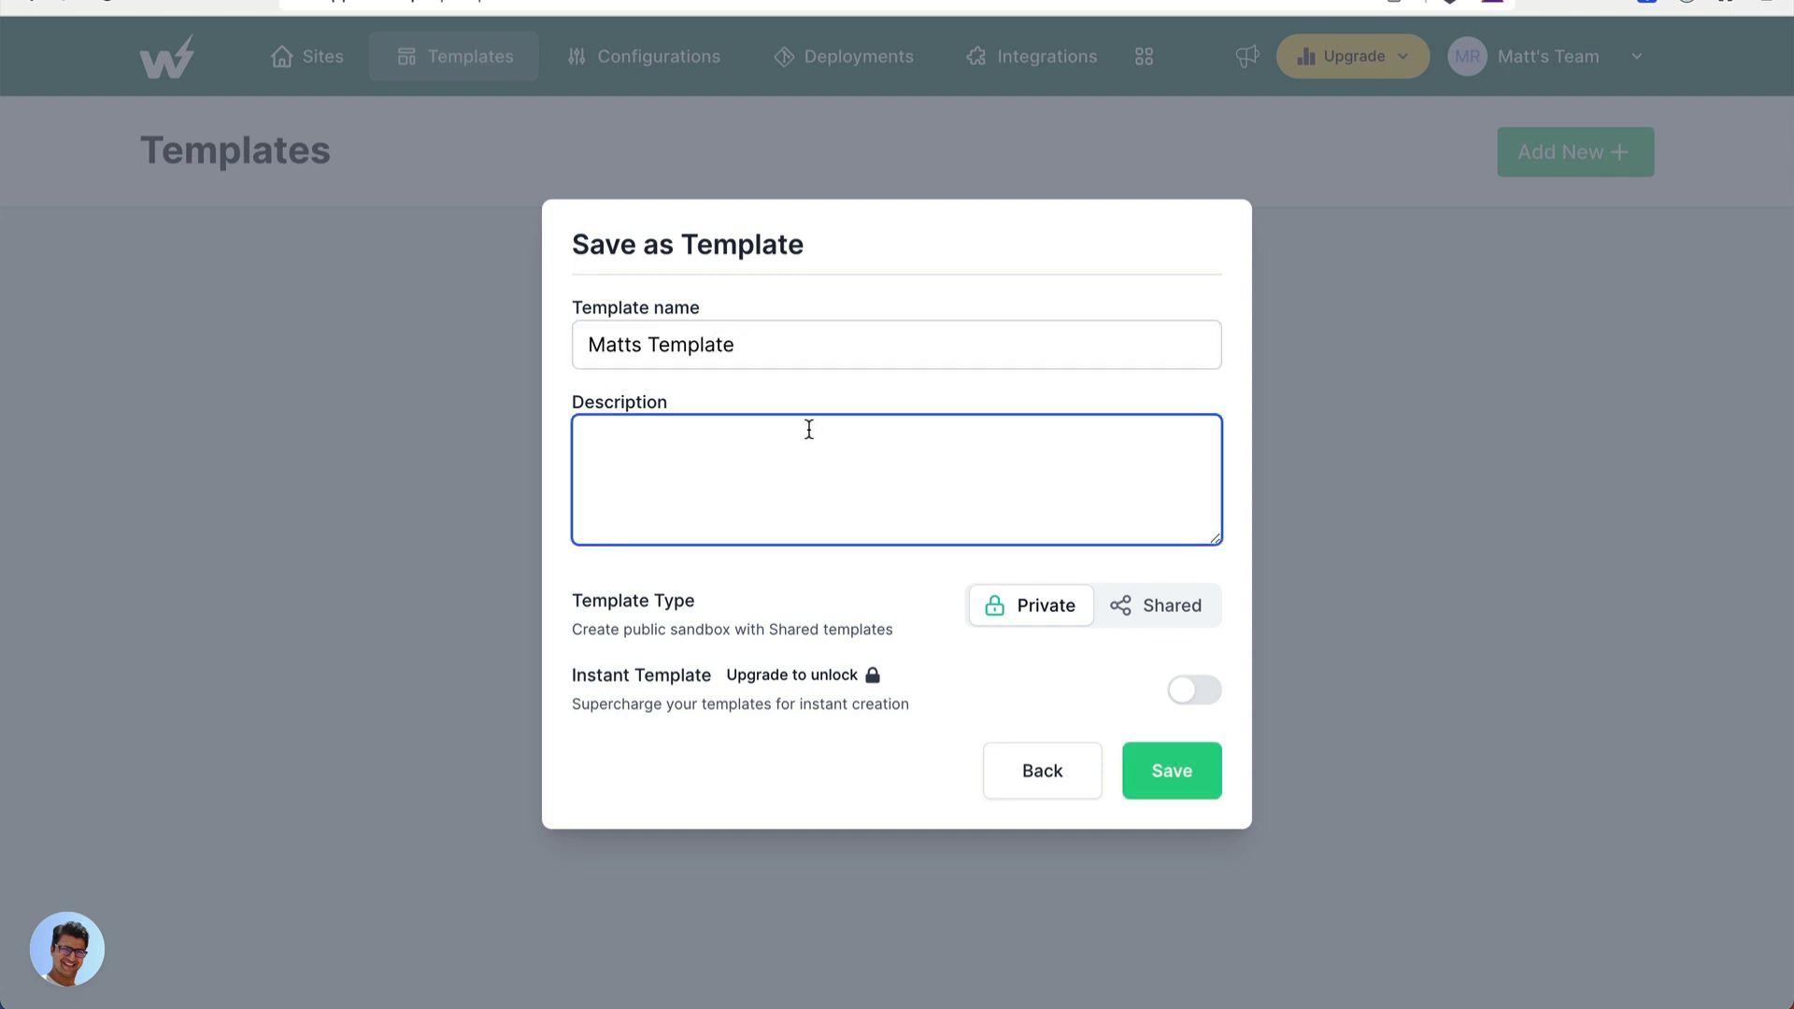
text(Thisis)
key(BackSpace)
key(BackSpace)
text(is our perfect demo site.)
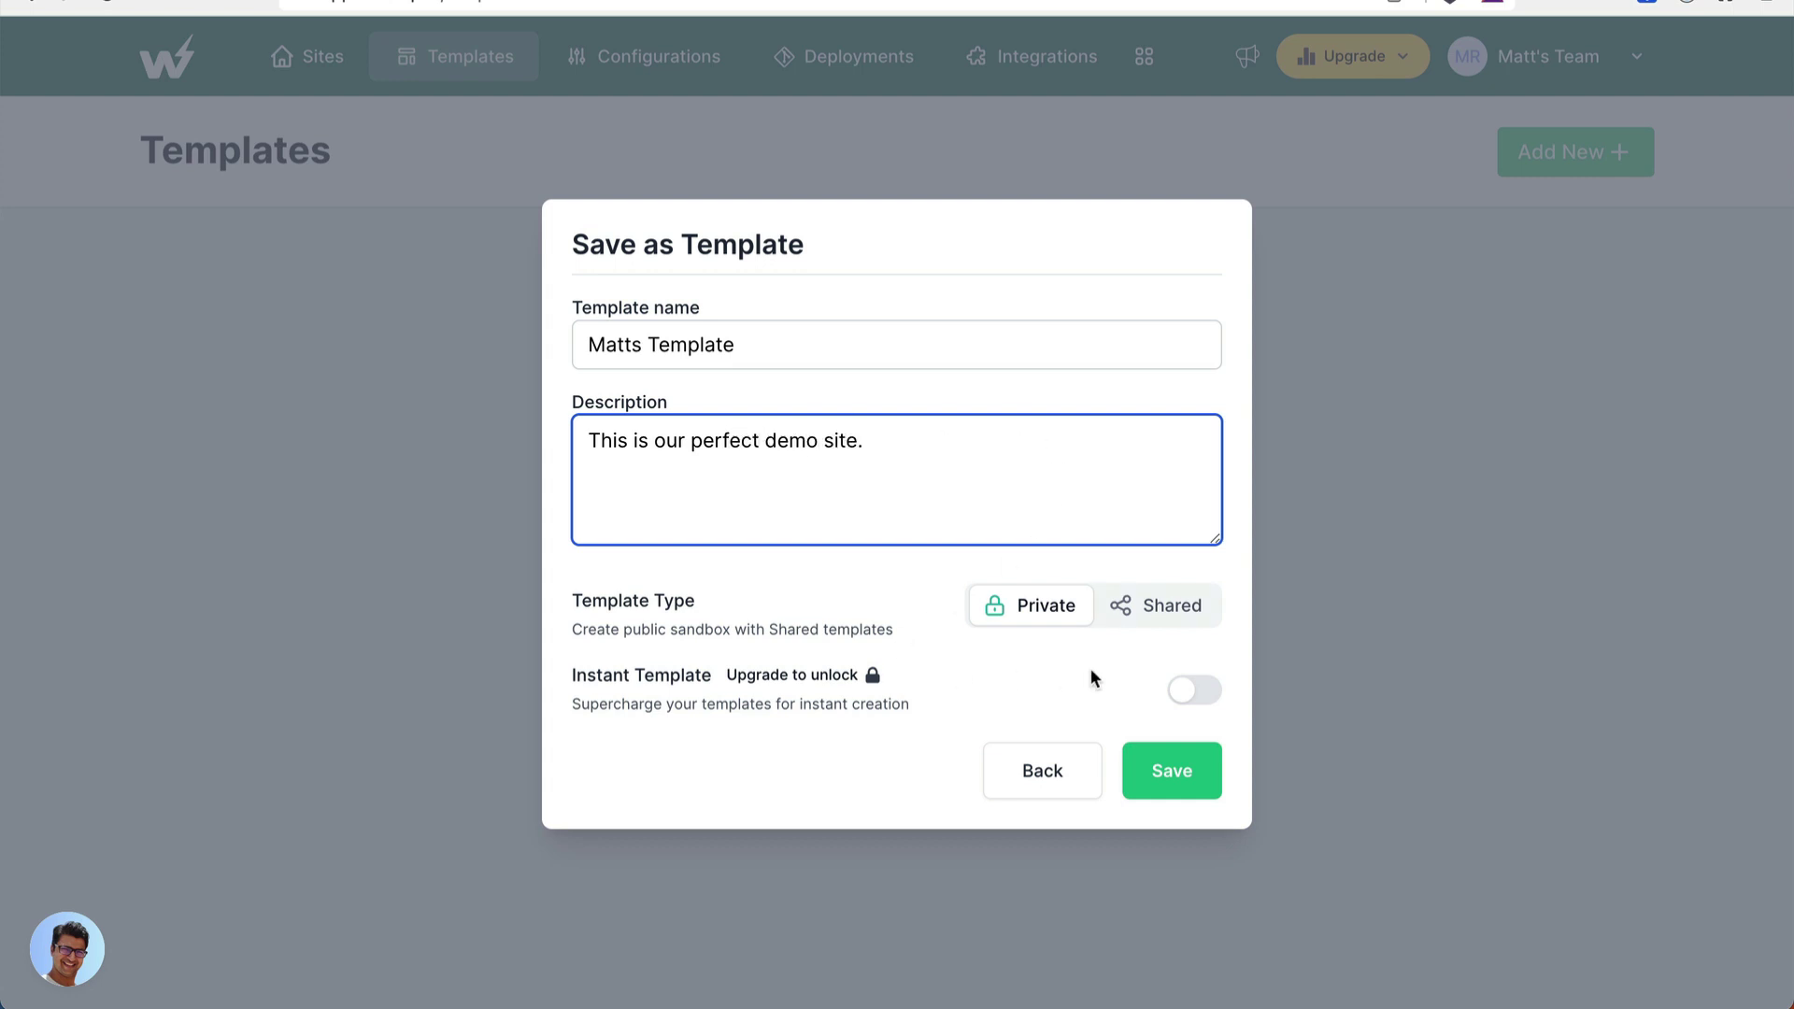
click(1045, 609)
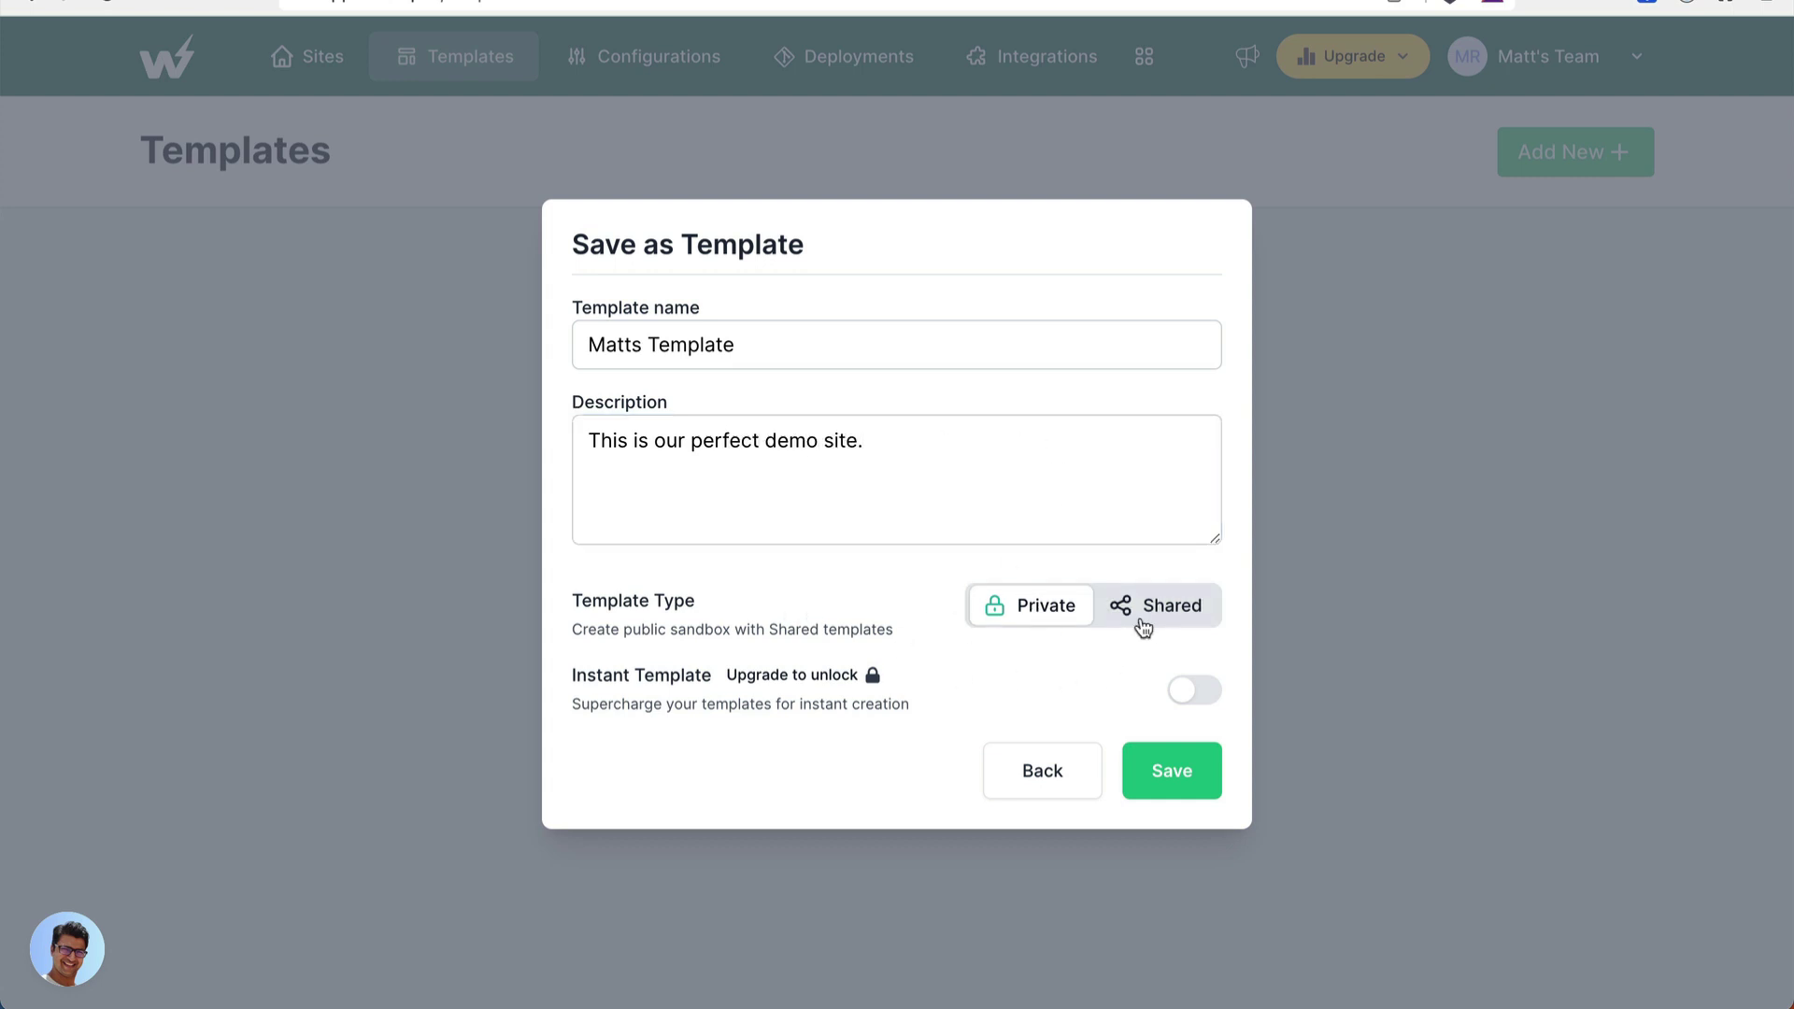
click(1140, 621)
click(1048, 607)
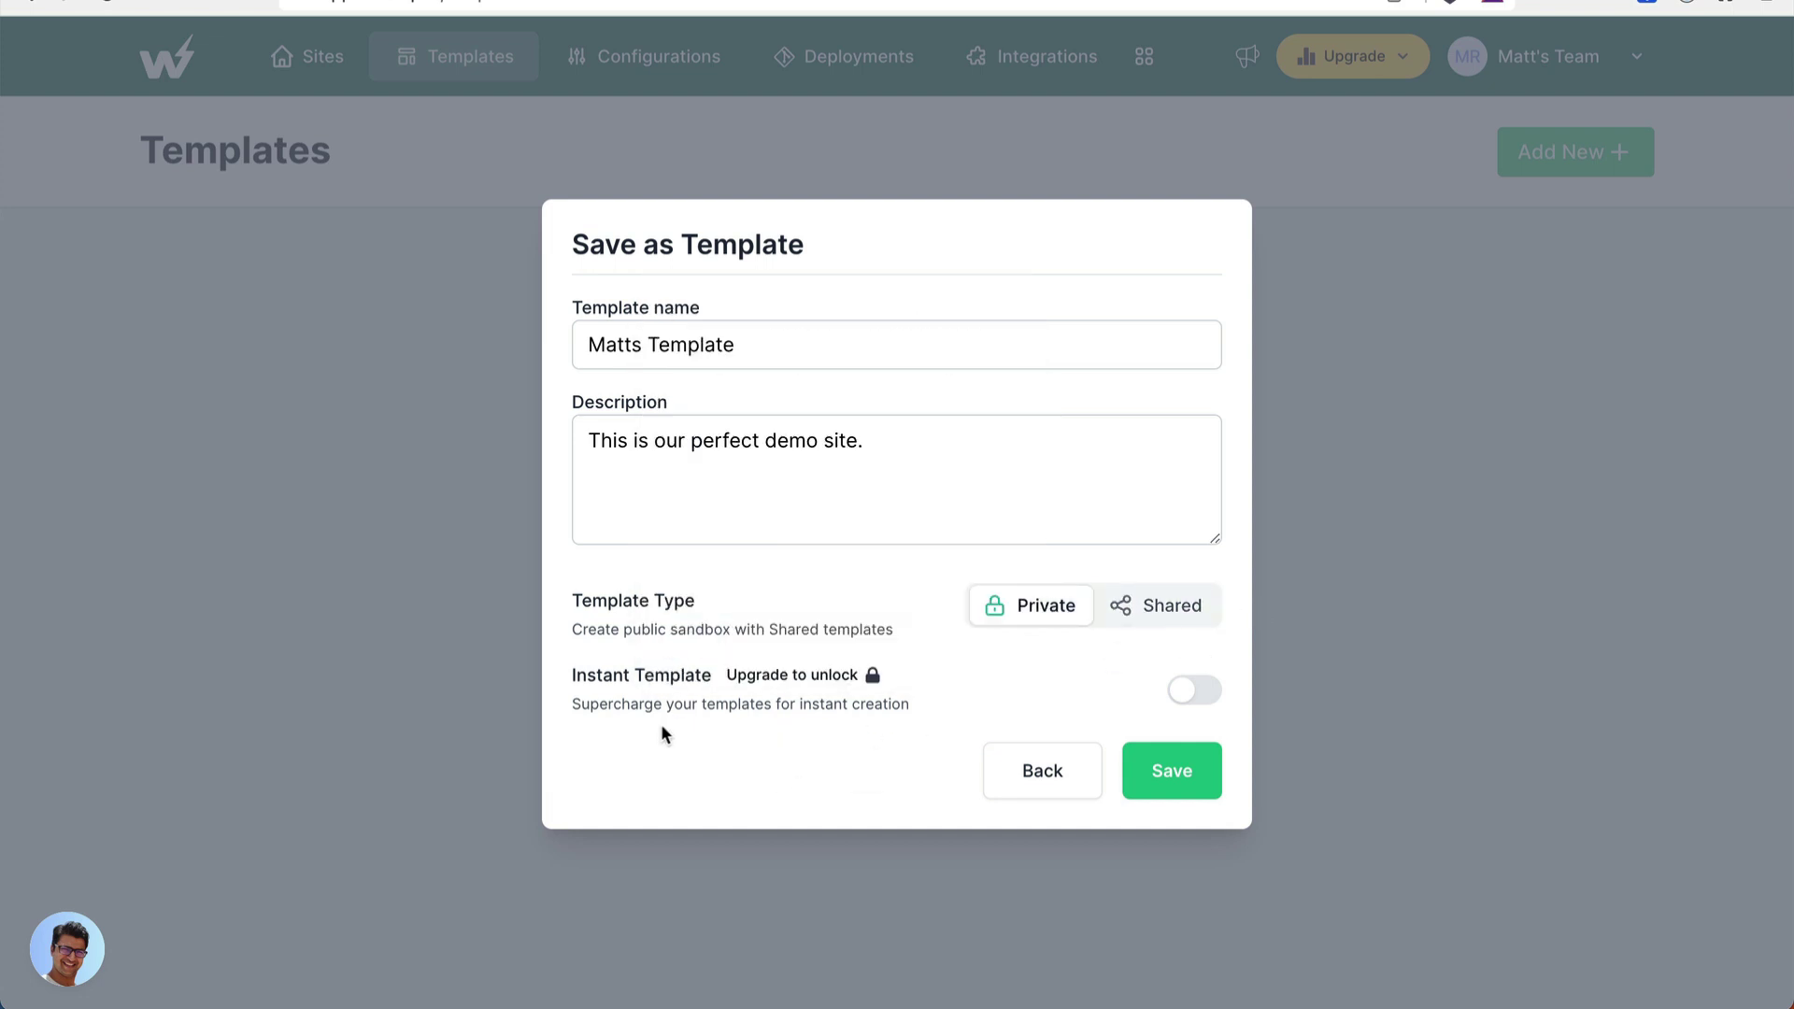
click(1201, 772)
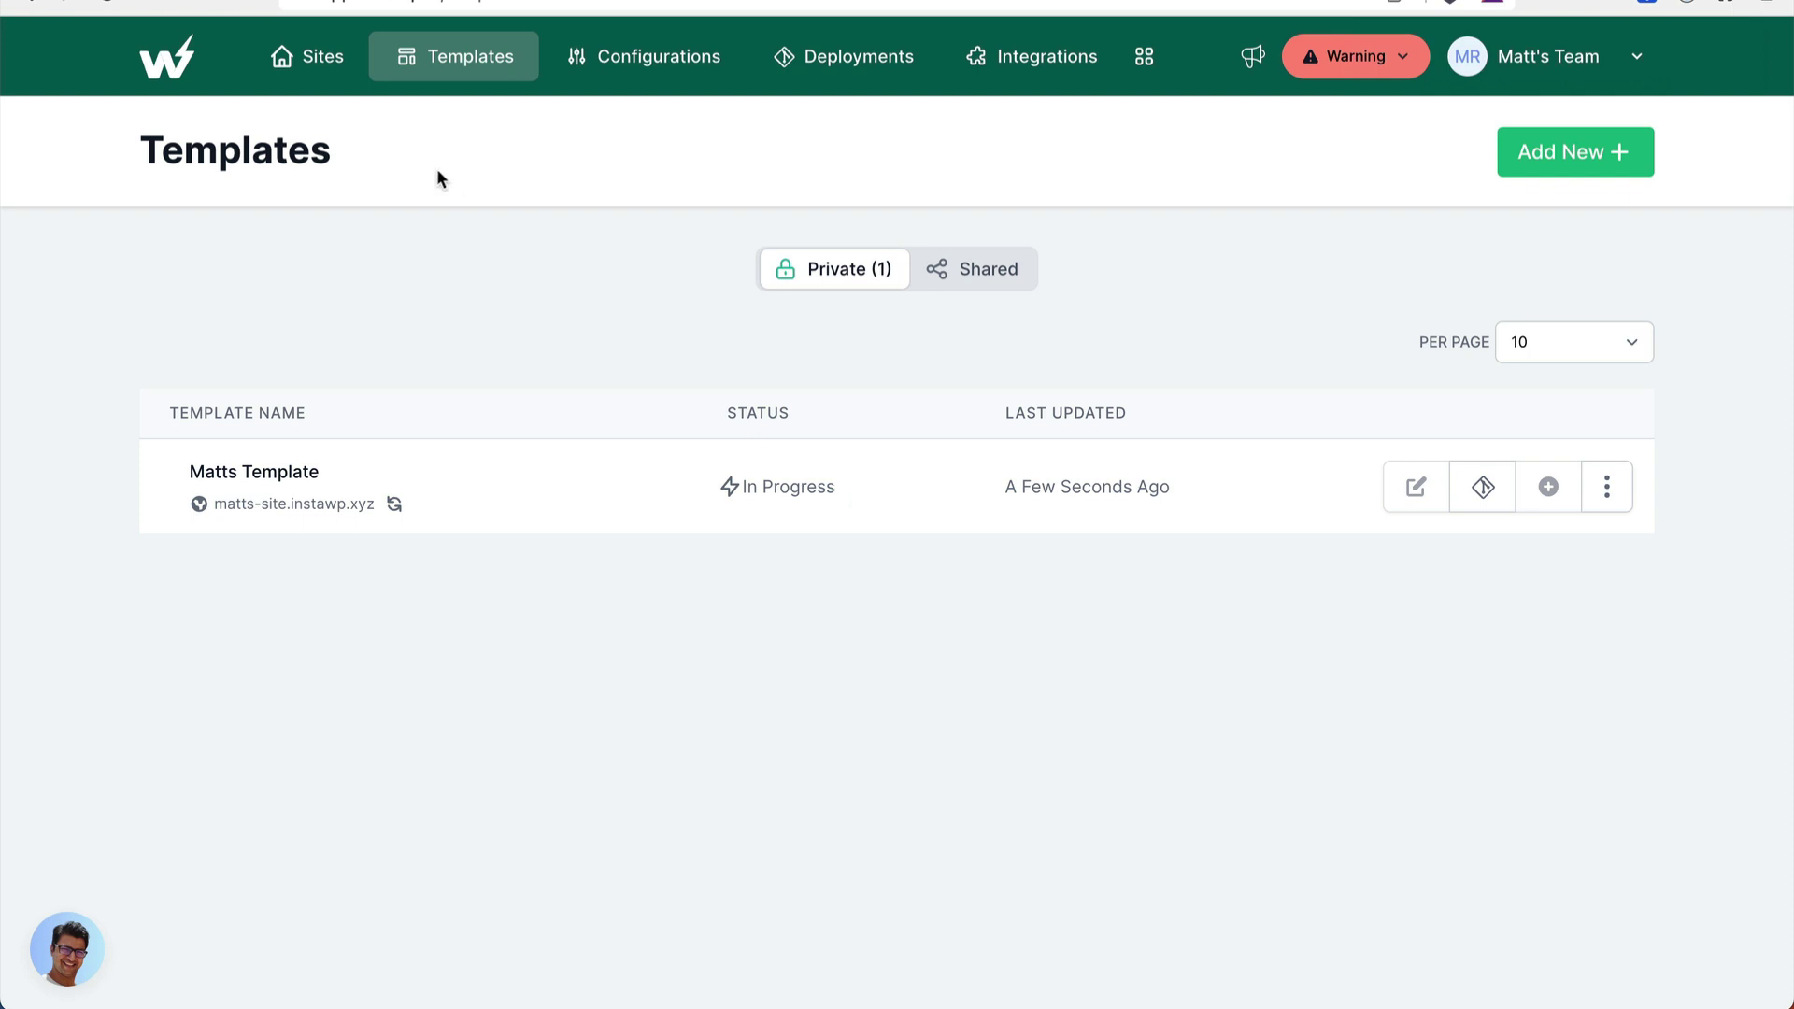
- Check that Matts Template appears under From Template for new sites, then close the window
click(314, 58)
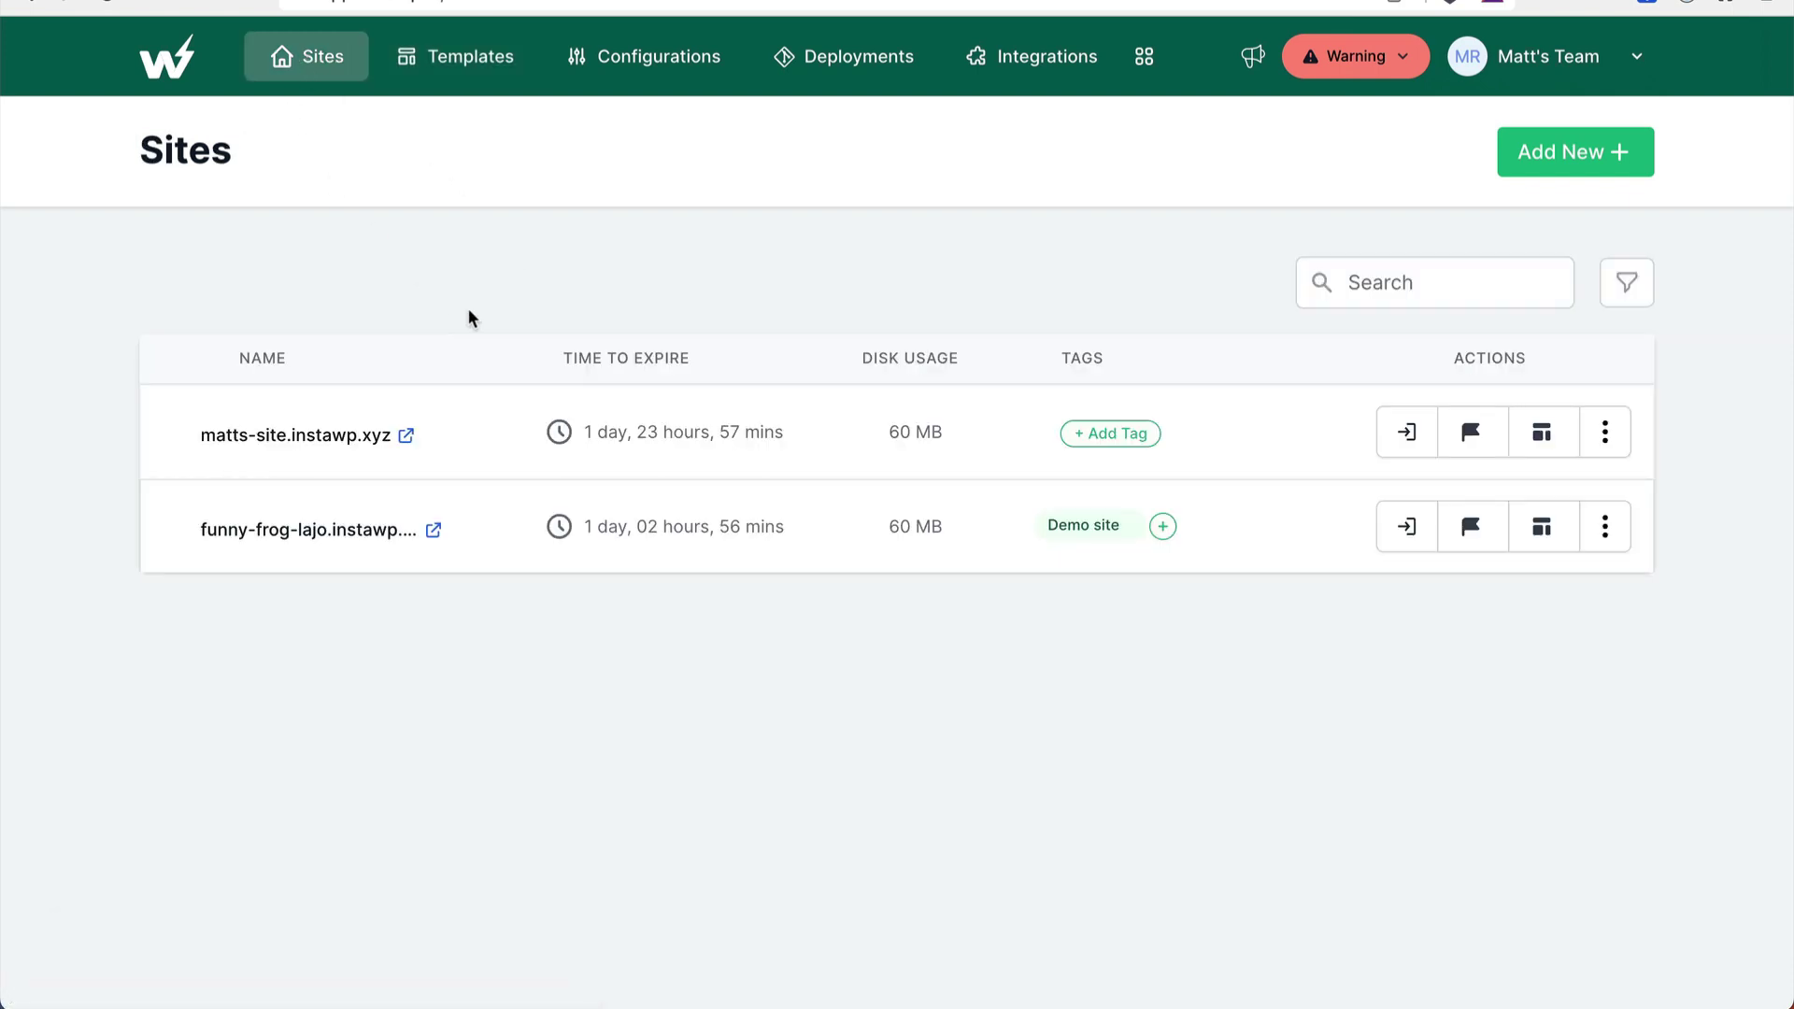
click(435, 59)
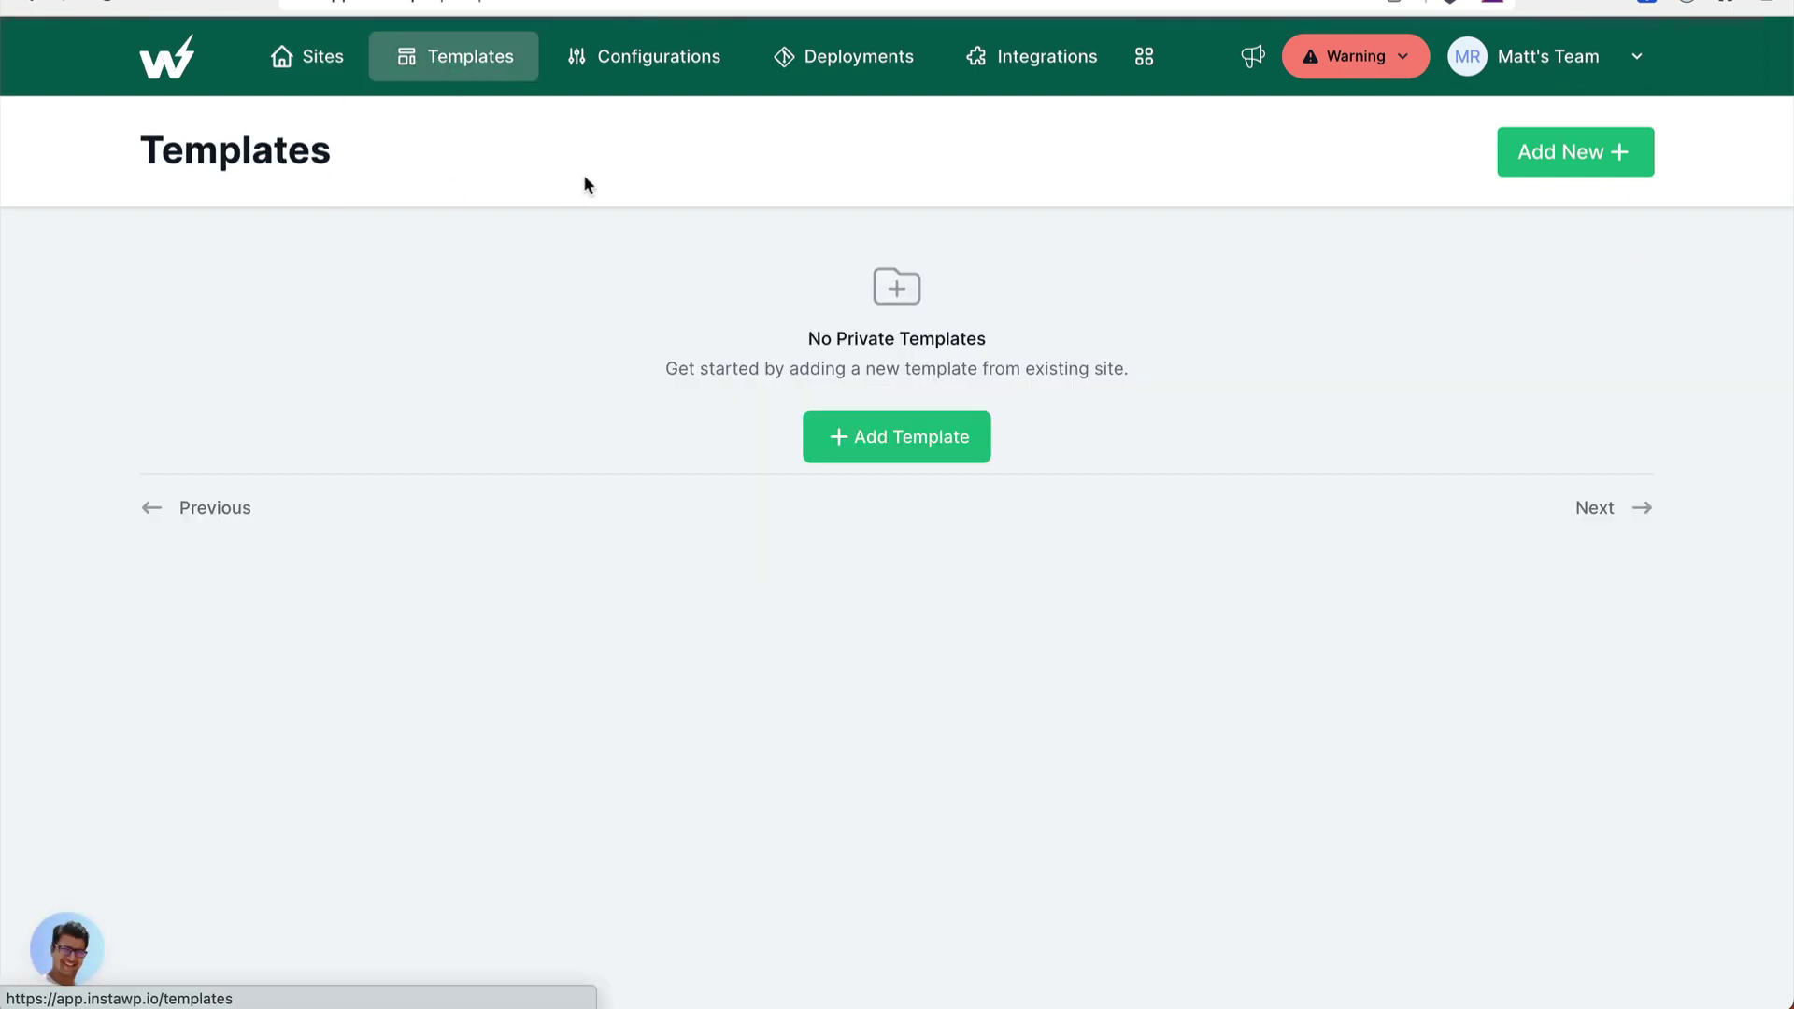
click(309, 63)
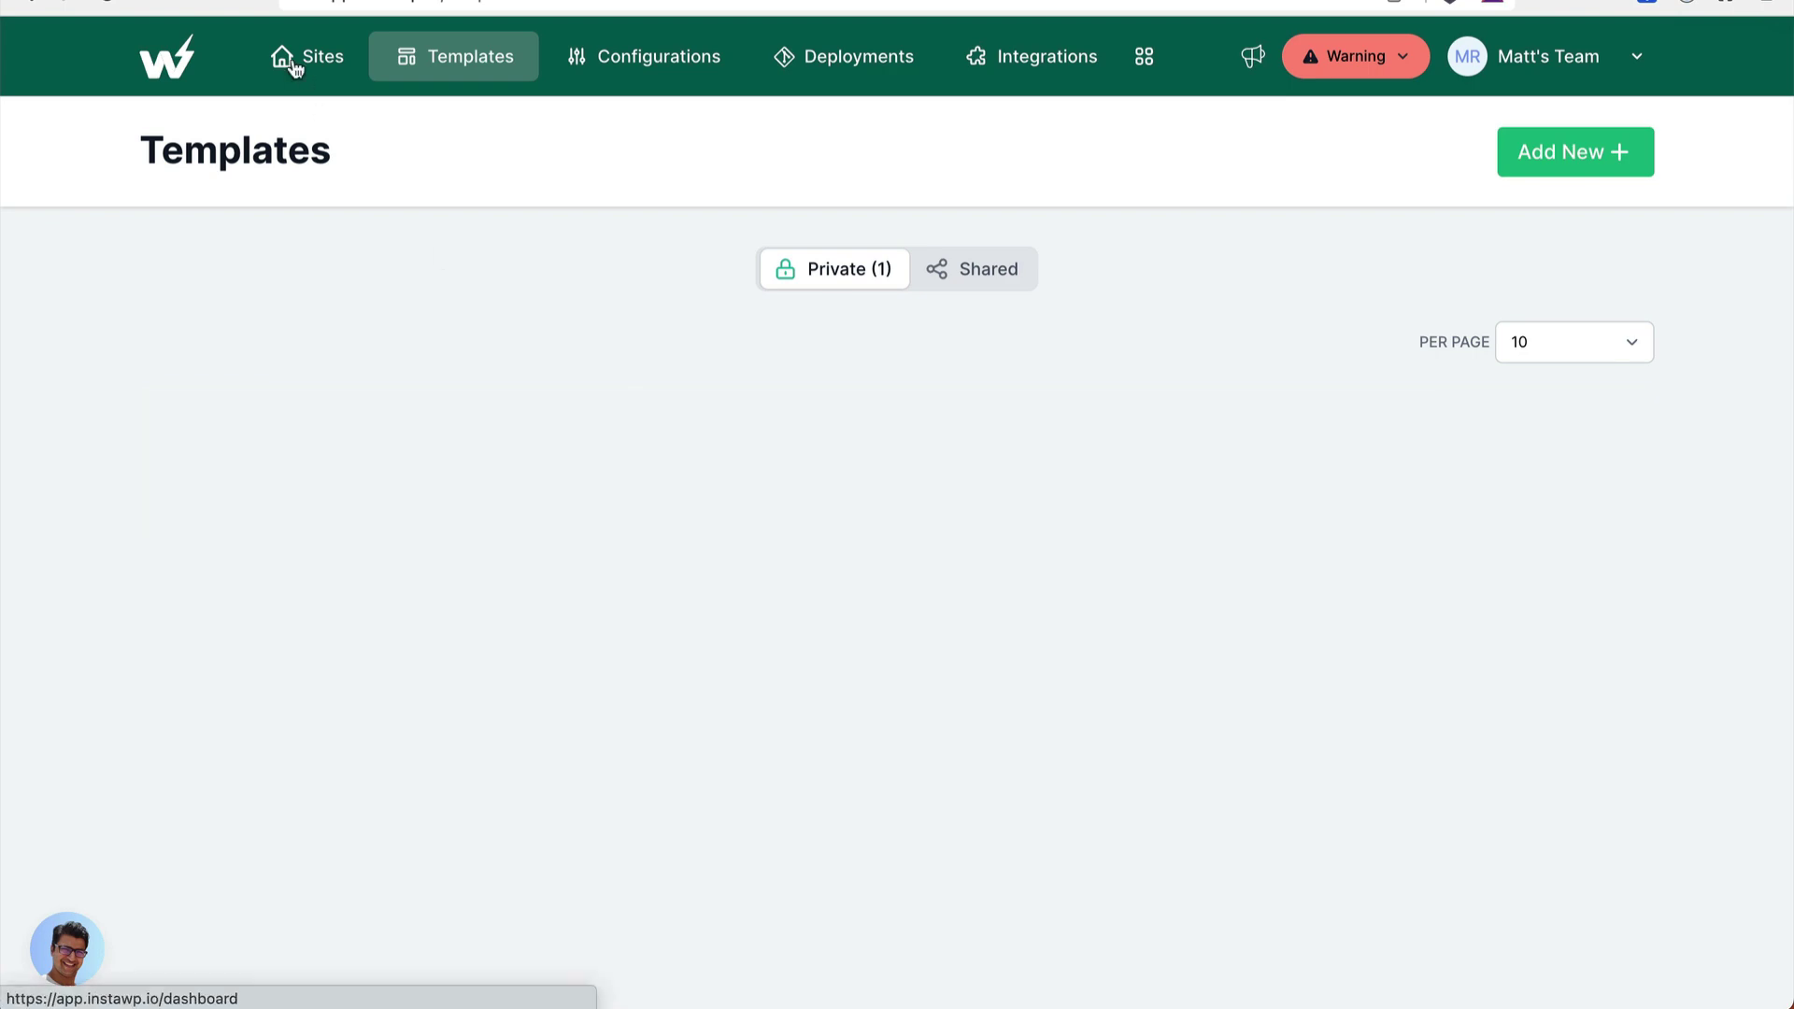
click(1549, 156)
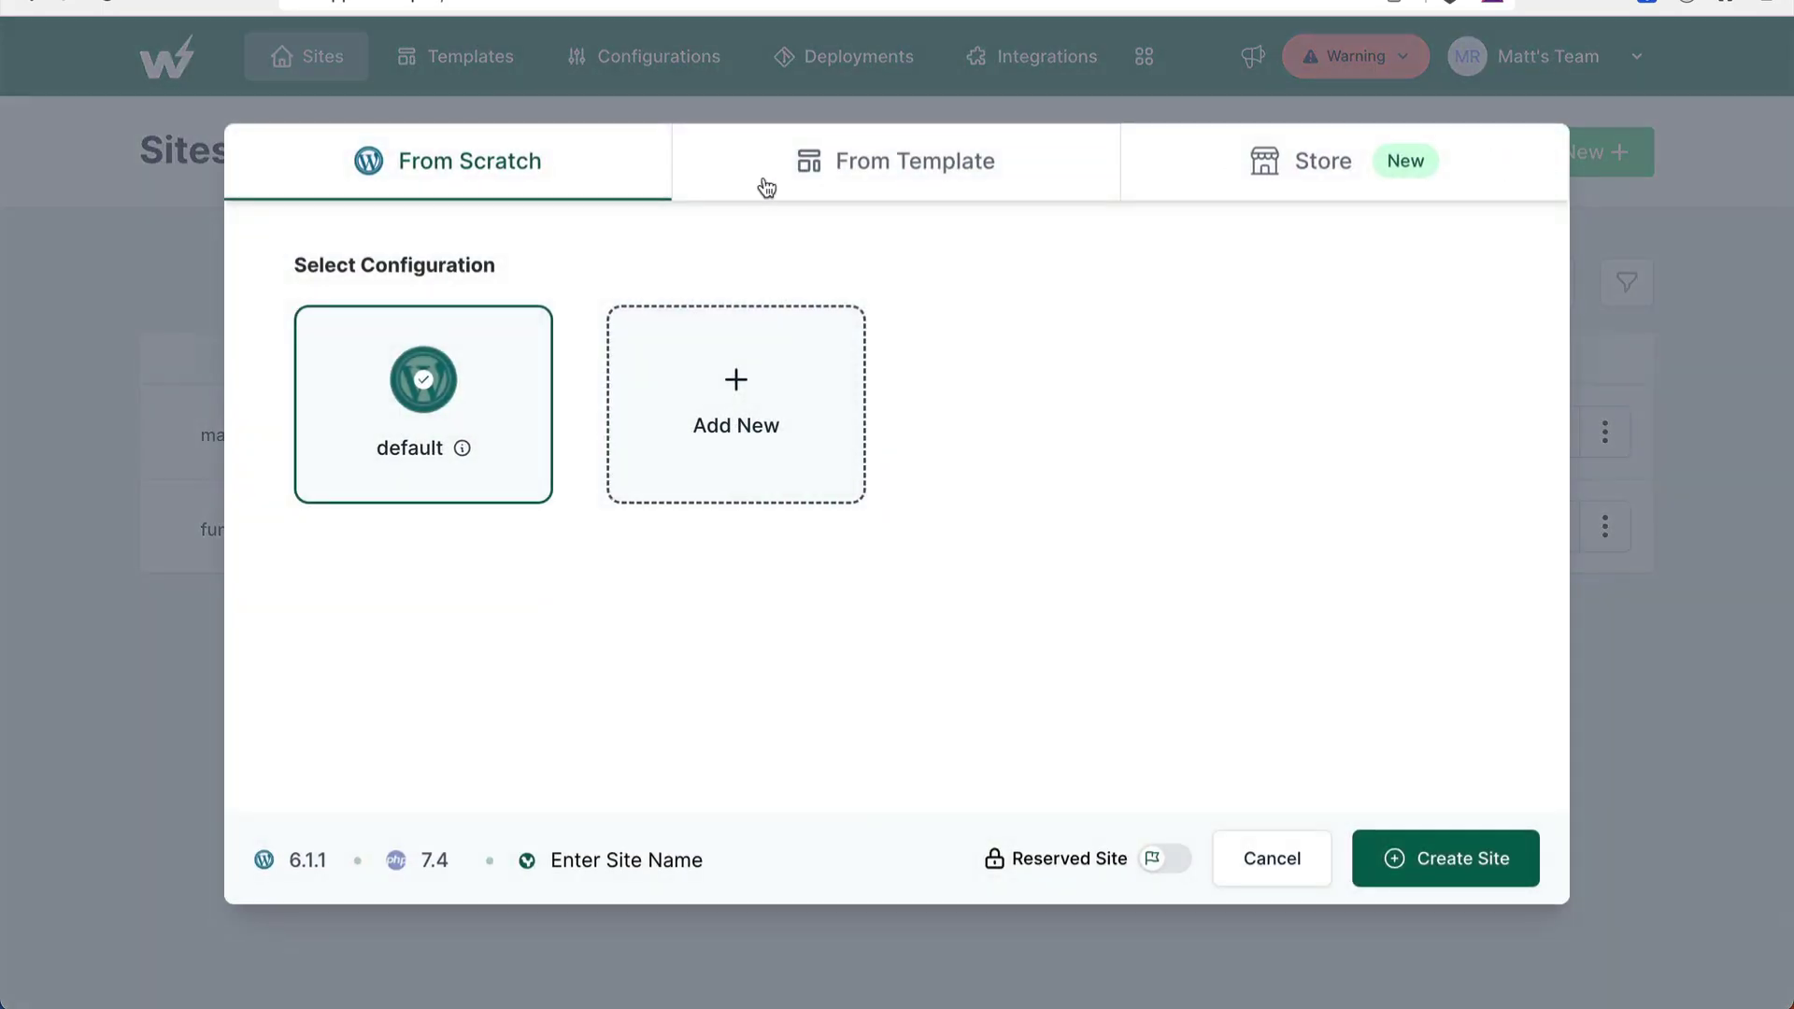
click(871, 172)
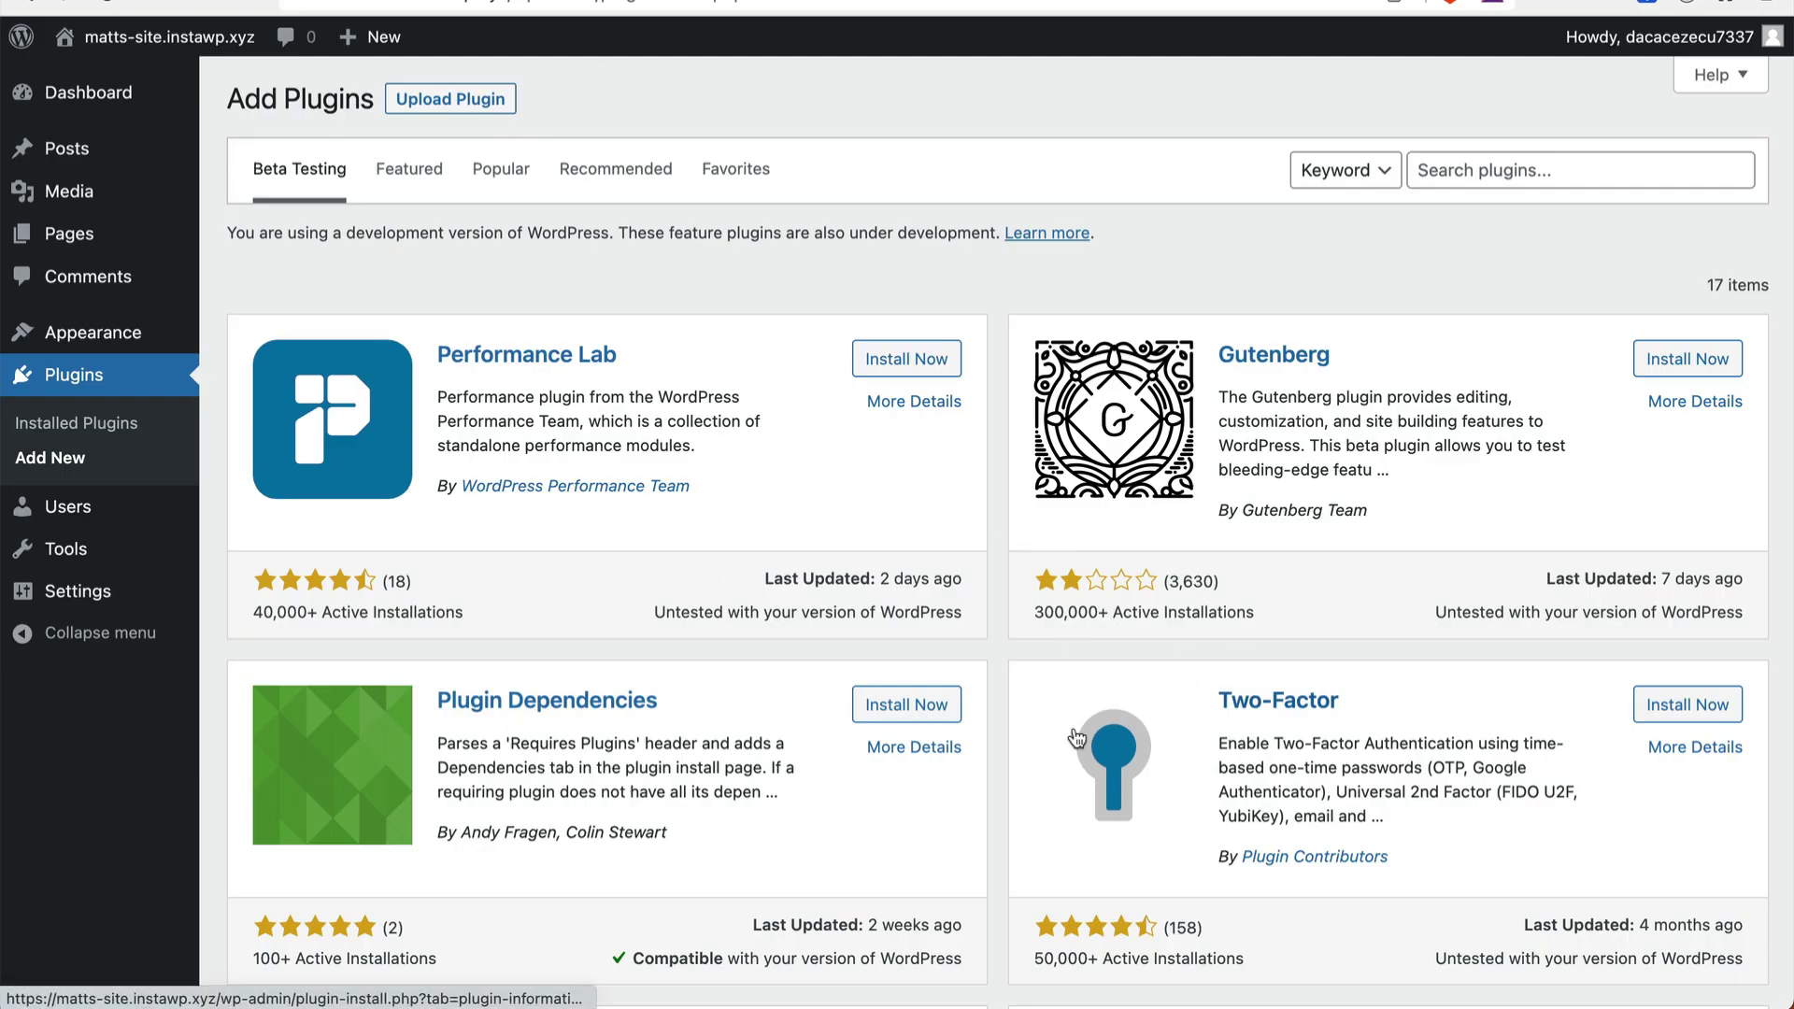
scroll(1077, 738, down, 2)
scroll(1078, 738, down, 1)
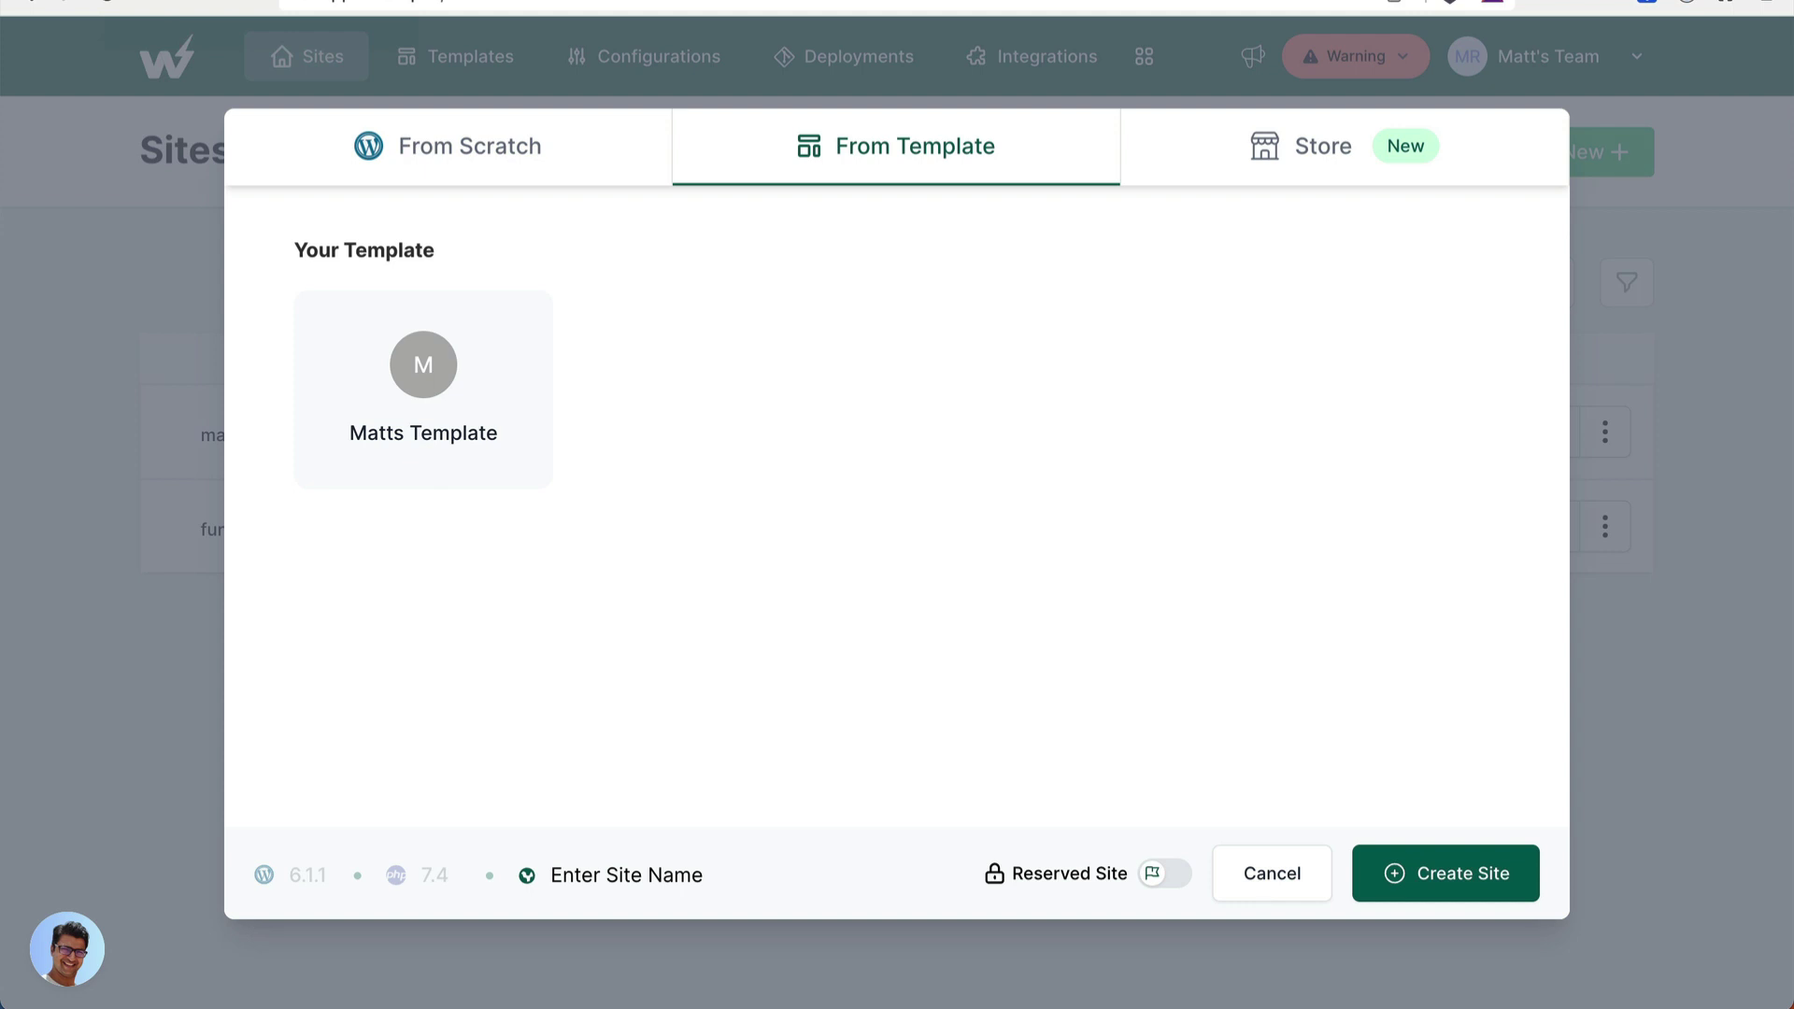
click(175, 220)
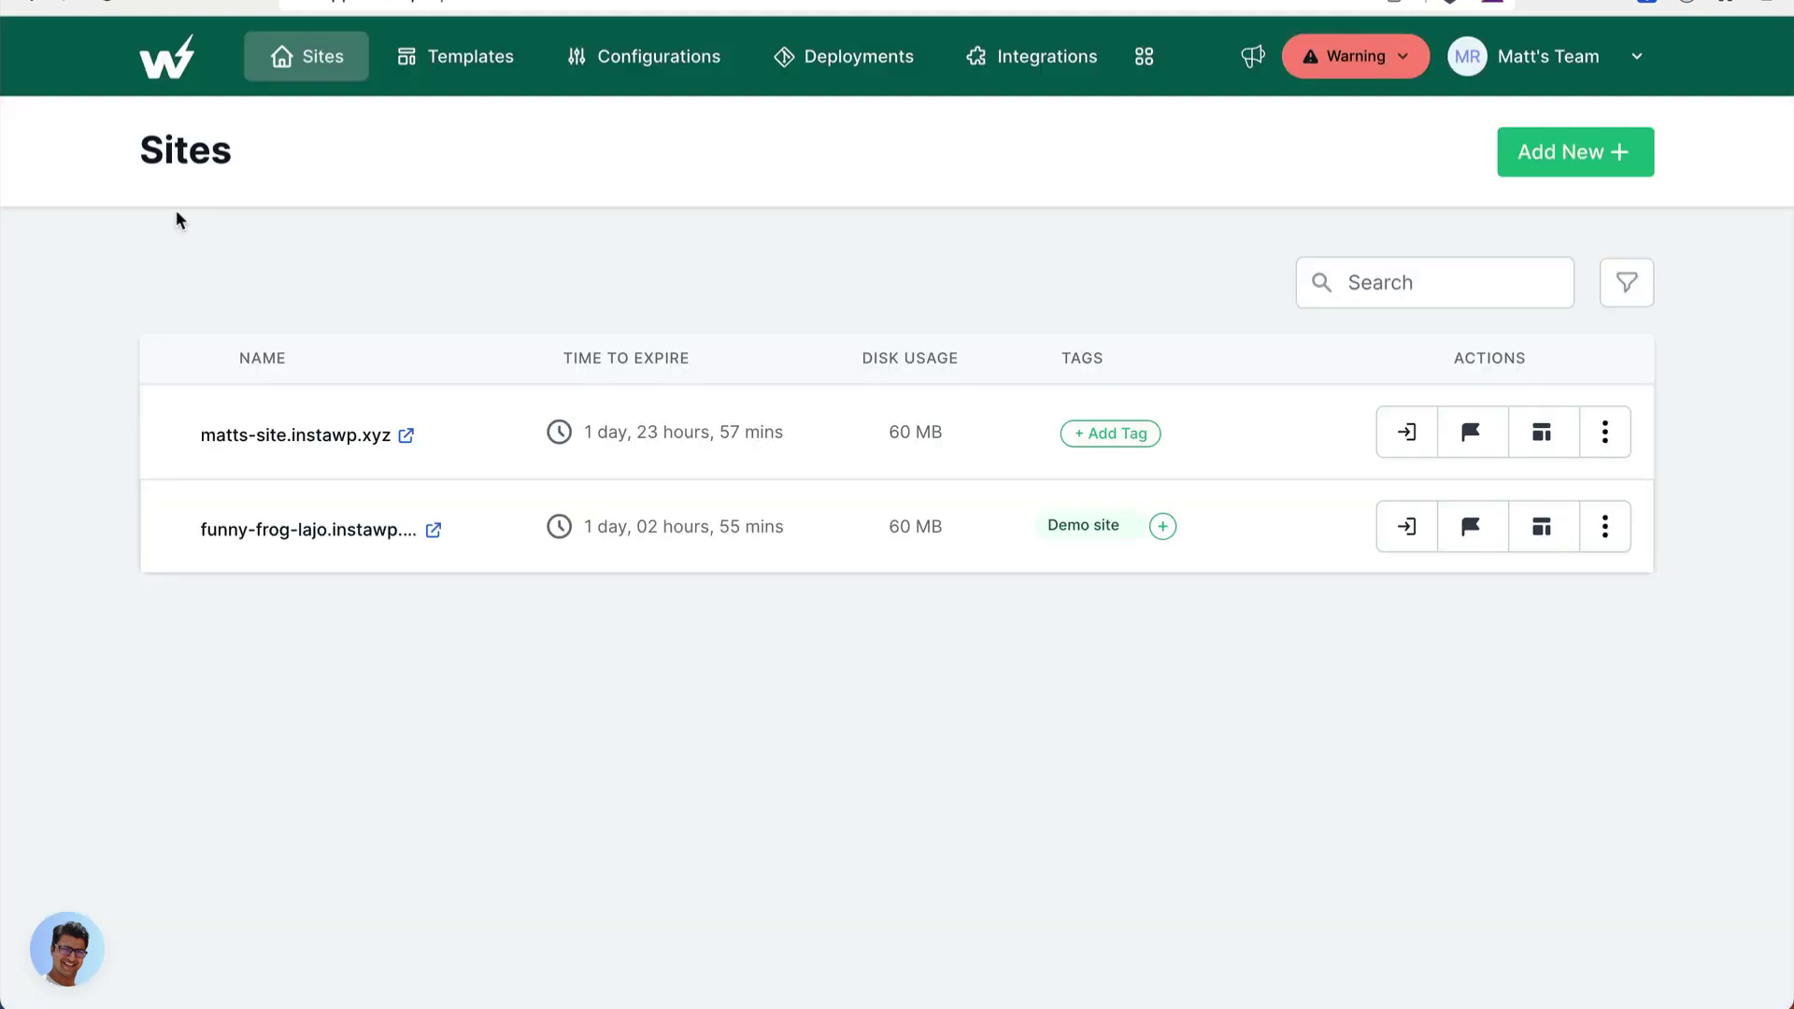
- Open Configurations and browse the default configuration's WordPress version choices
click(485, 64)
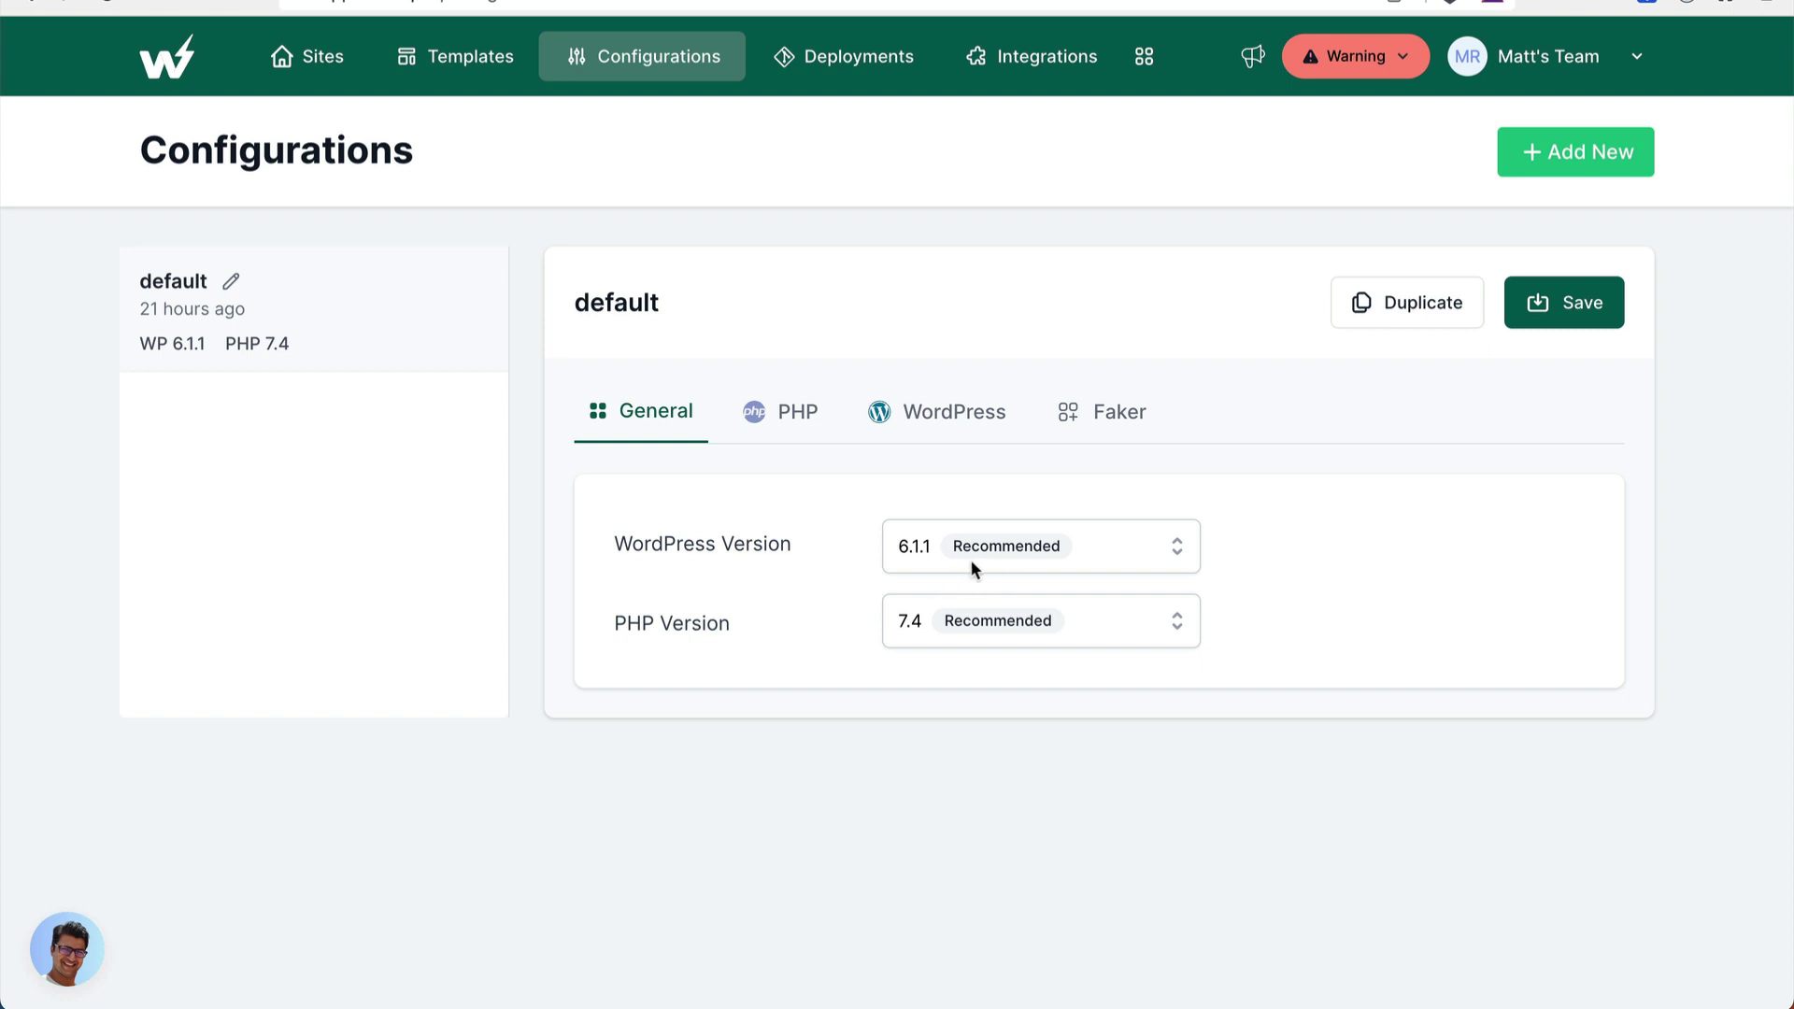
click(1004, 559)
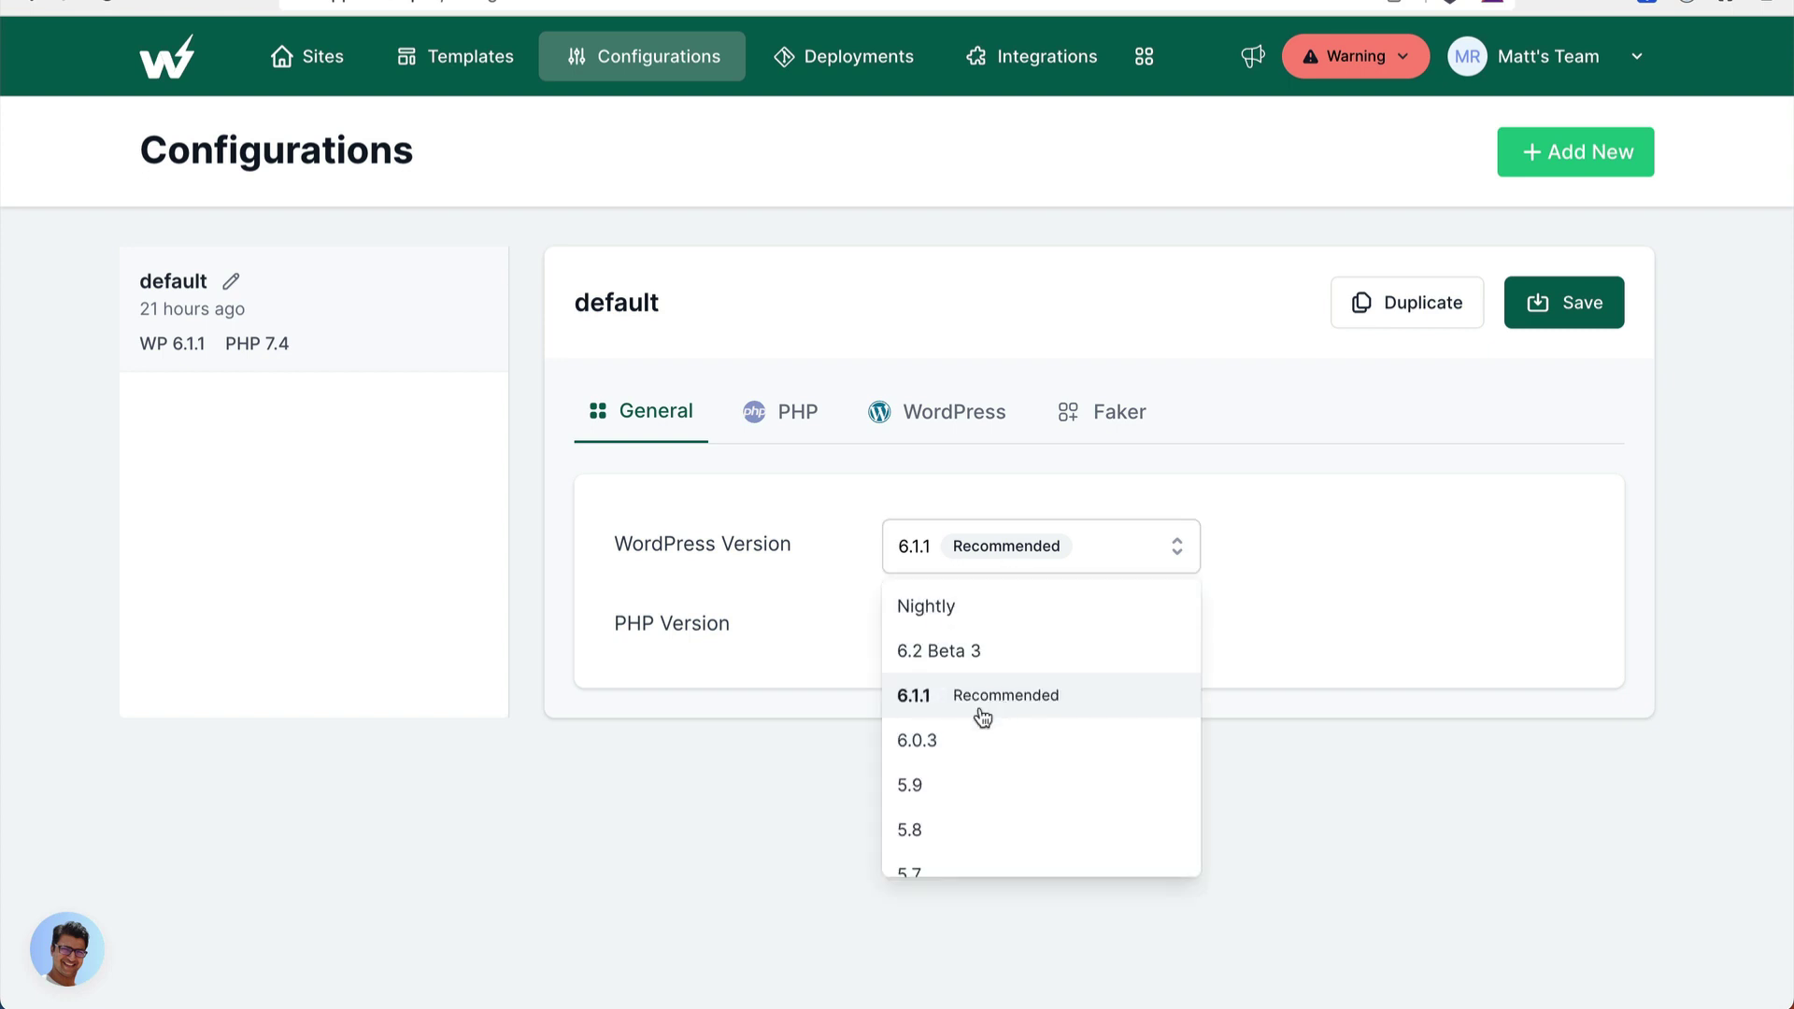
click(798, 584)
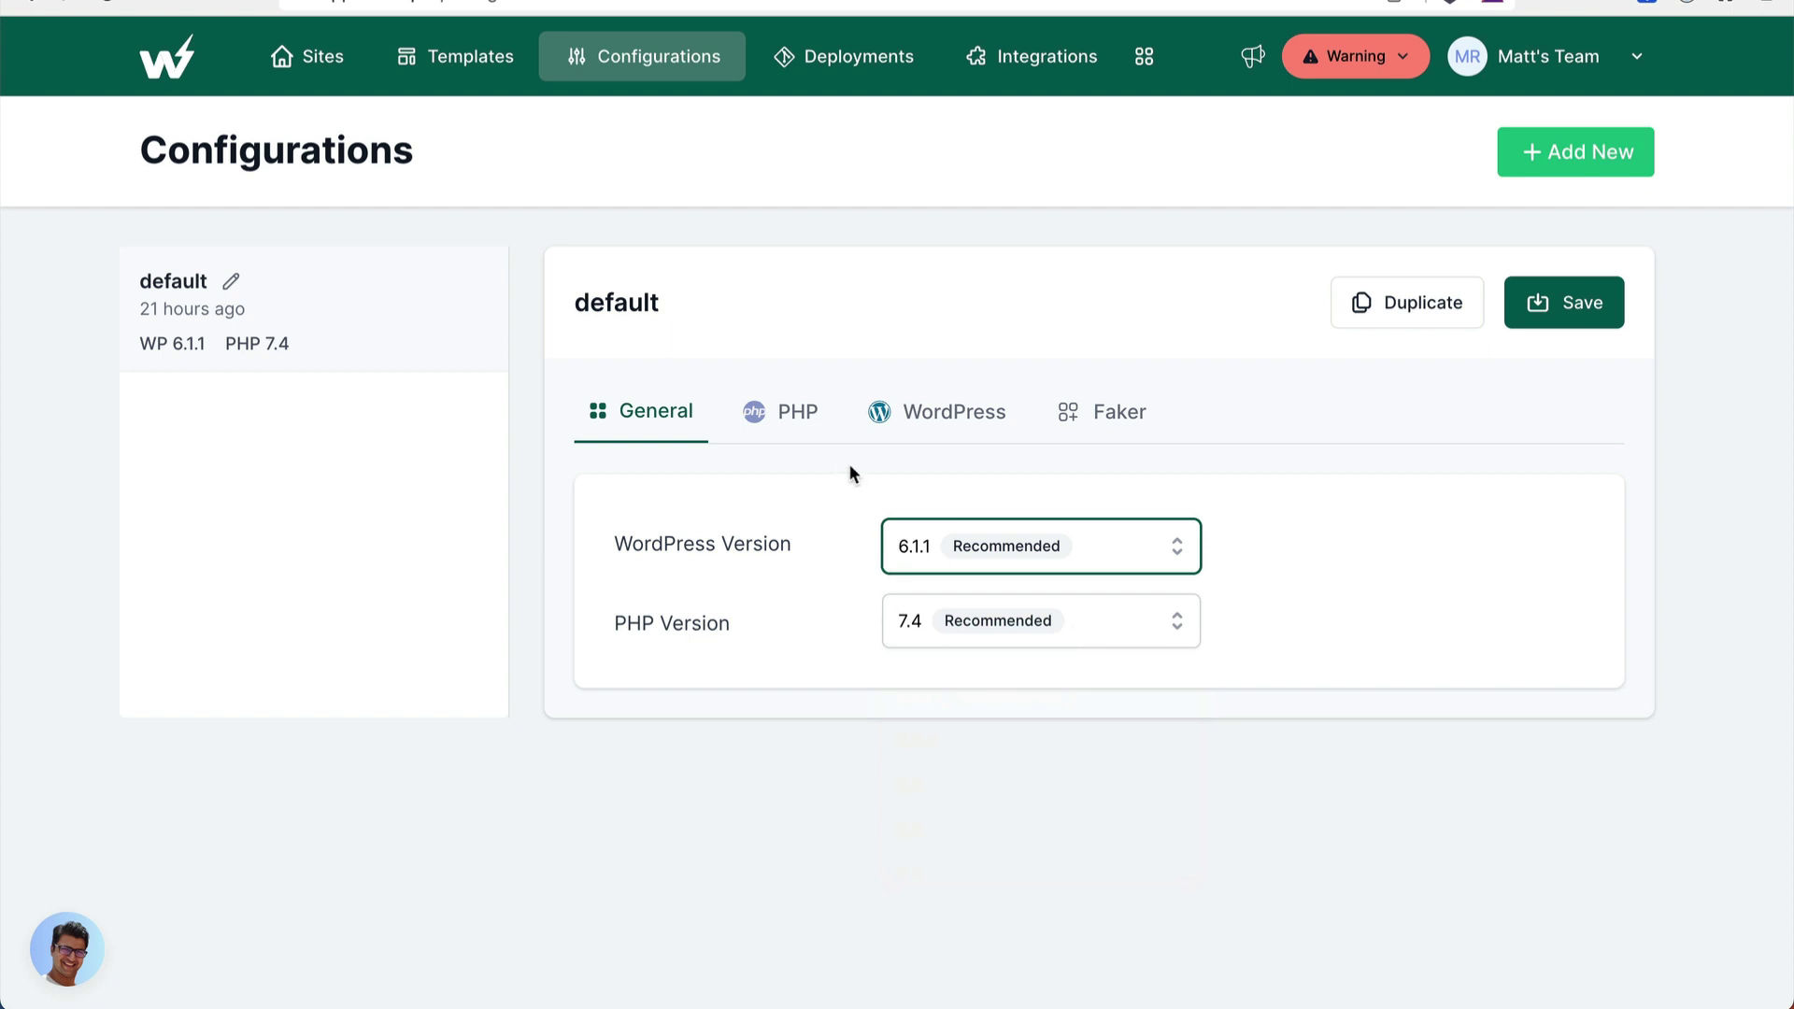
click(981, 550)
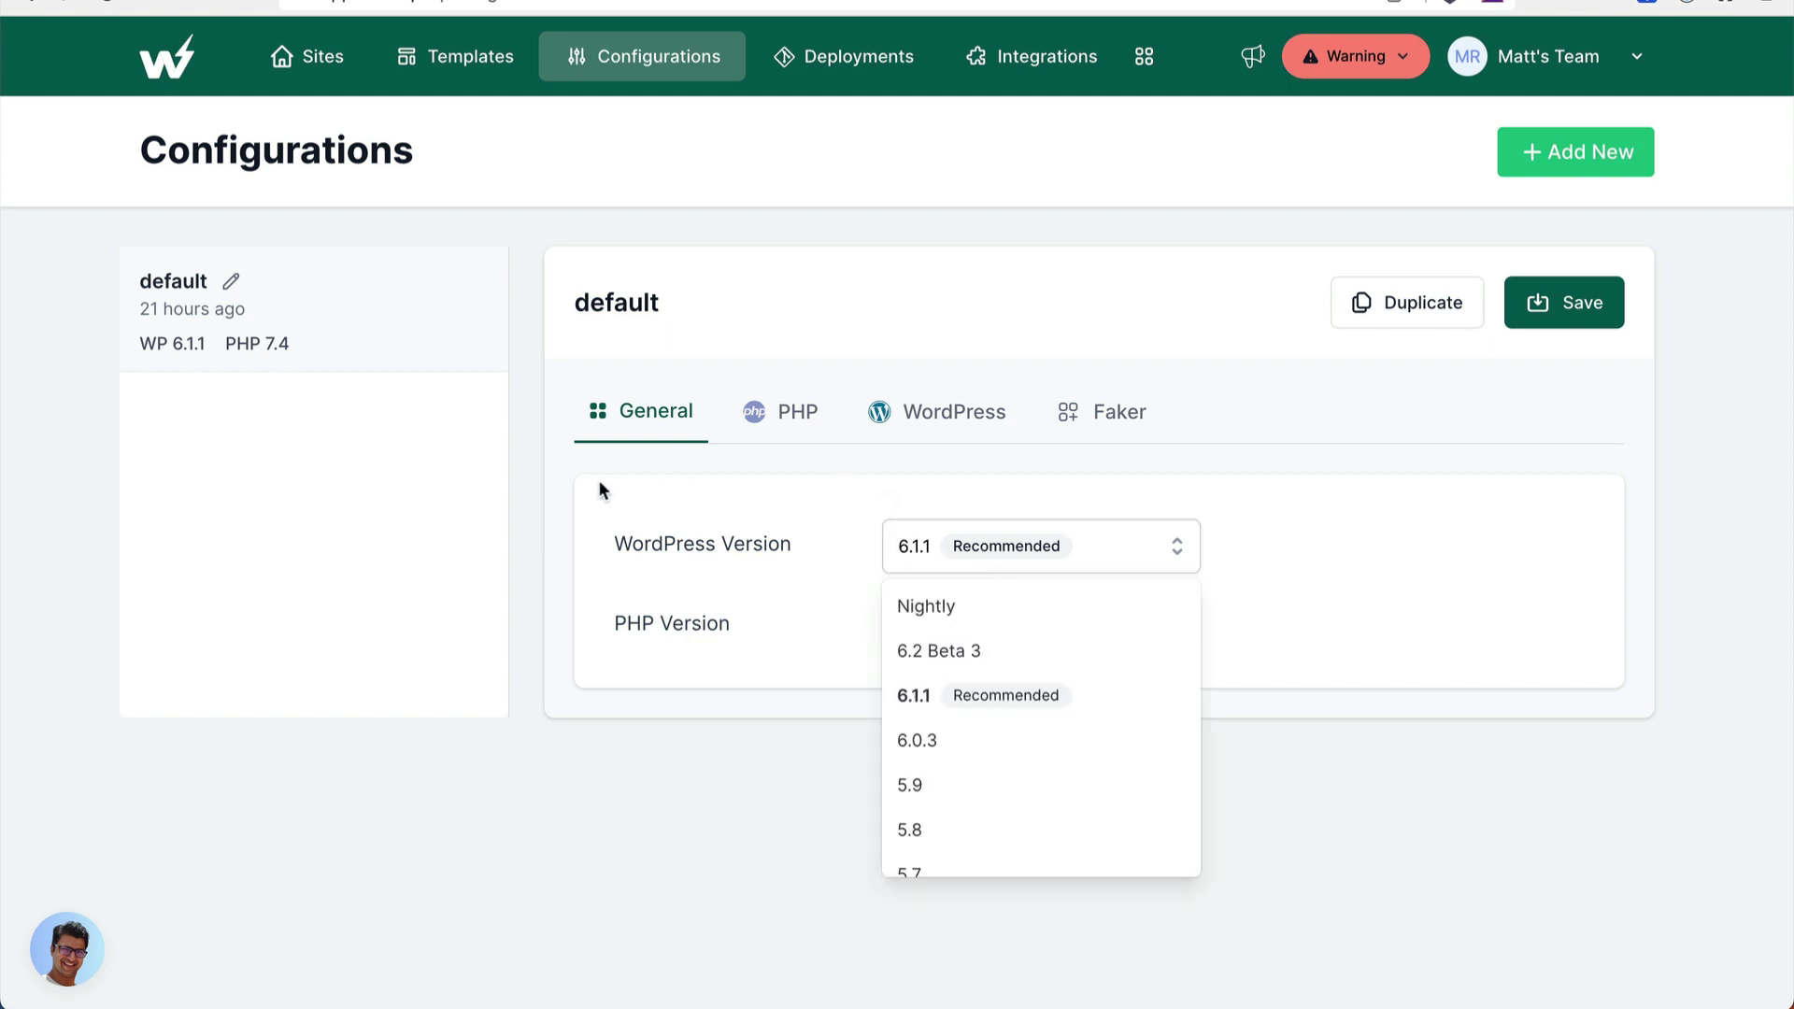
- Close the version list and scroll through the default configuration's PHP settings
click(949, 541)
click(789, 413)
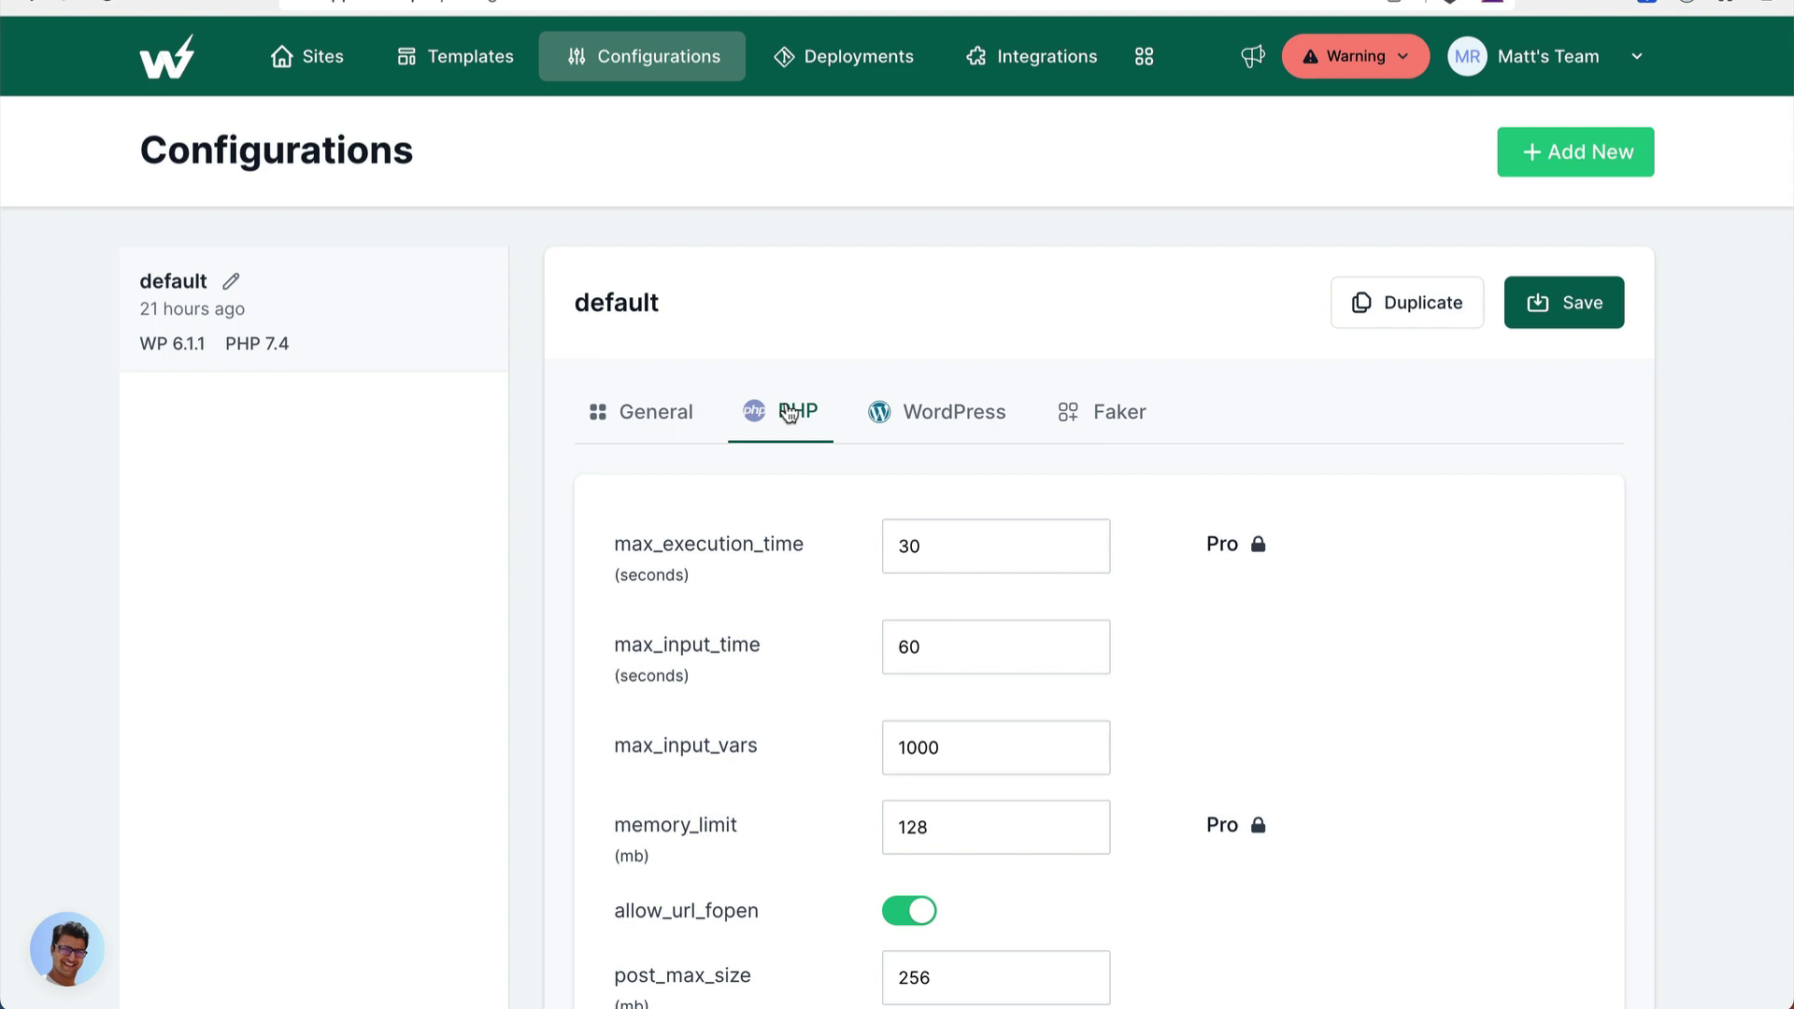
scroll(858, 686, down, 5)
scroll(858, 686, up, 5)
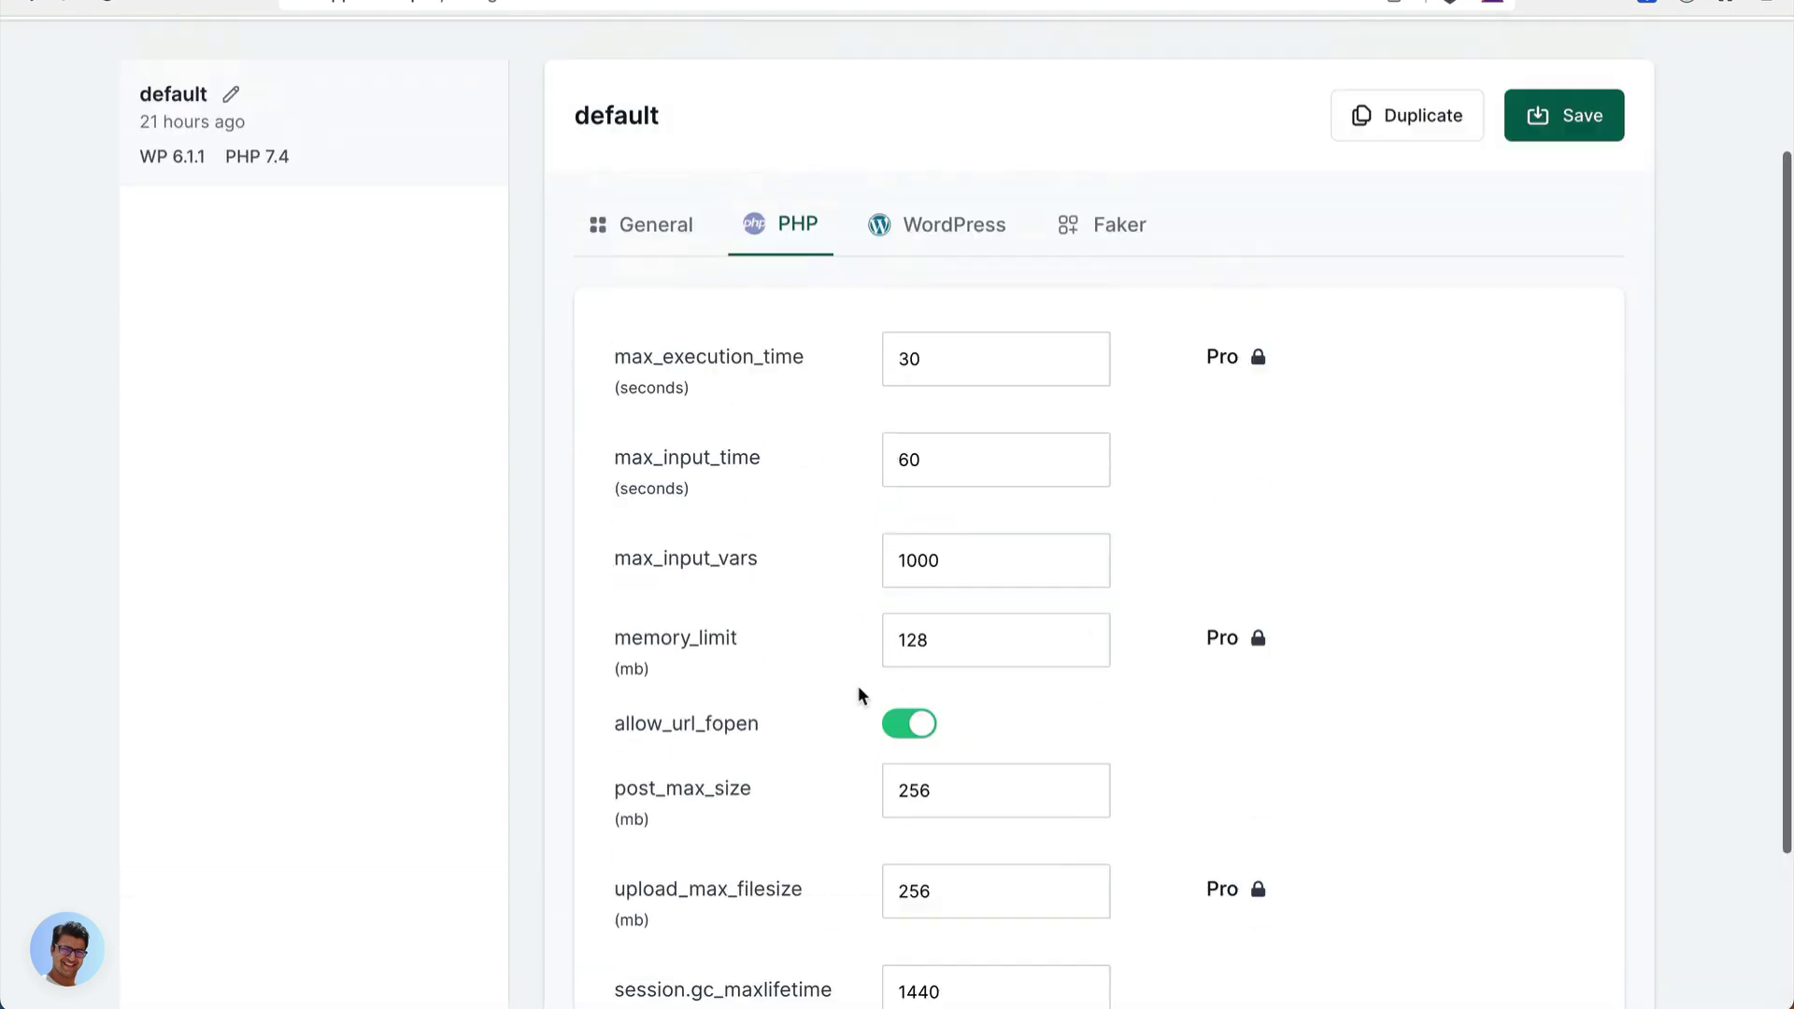
click(963, 412)
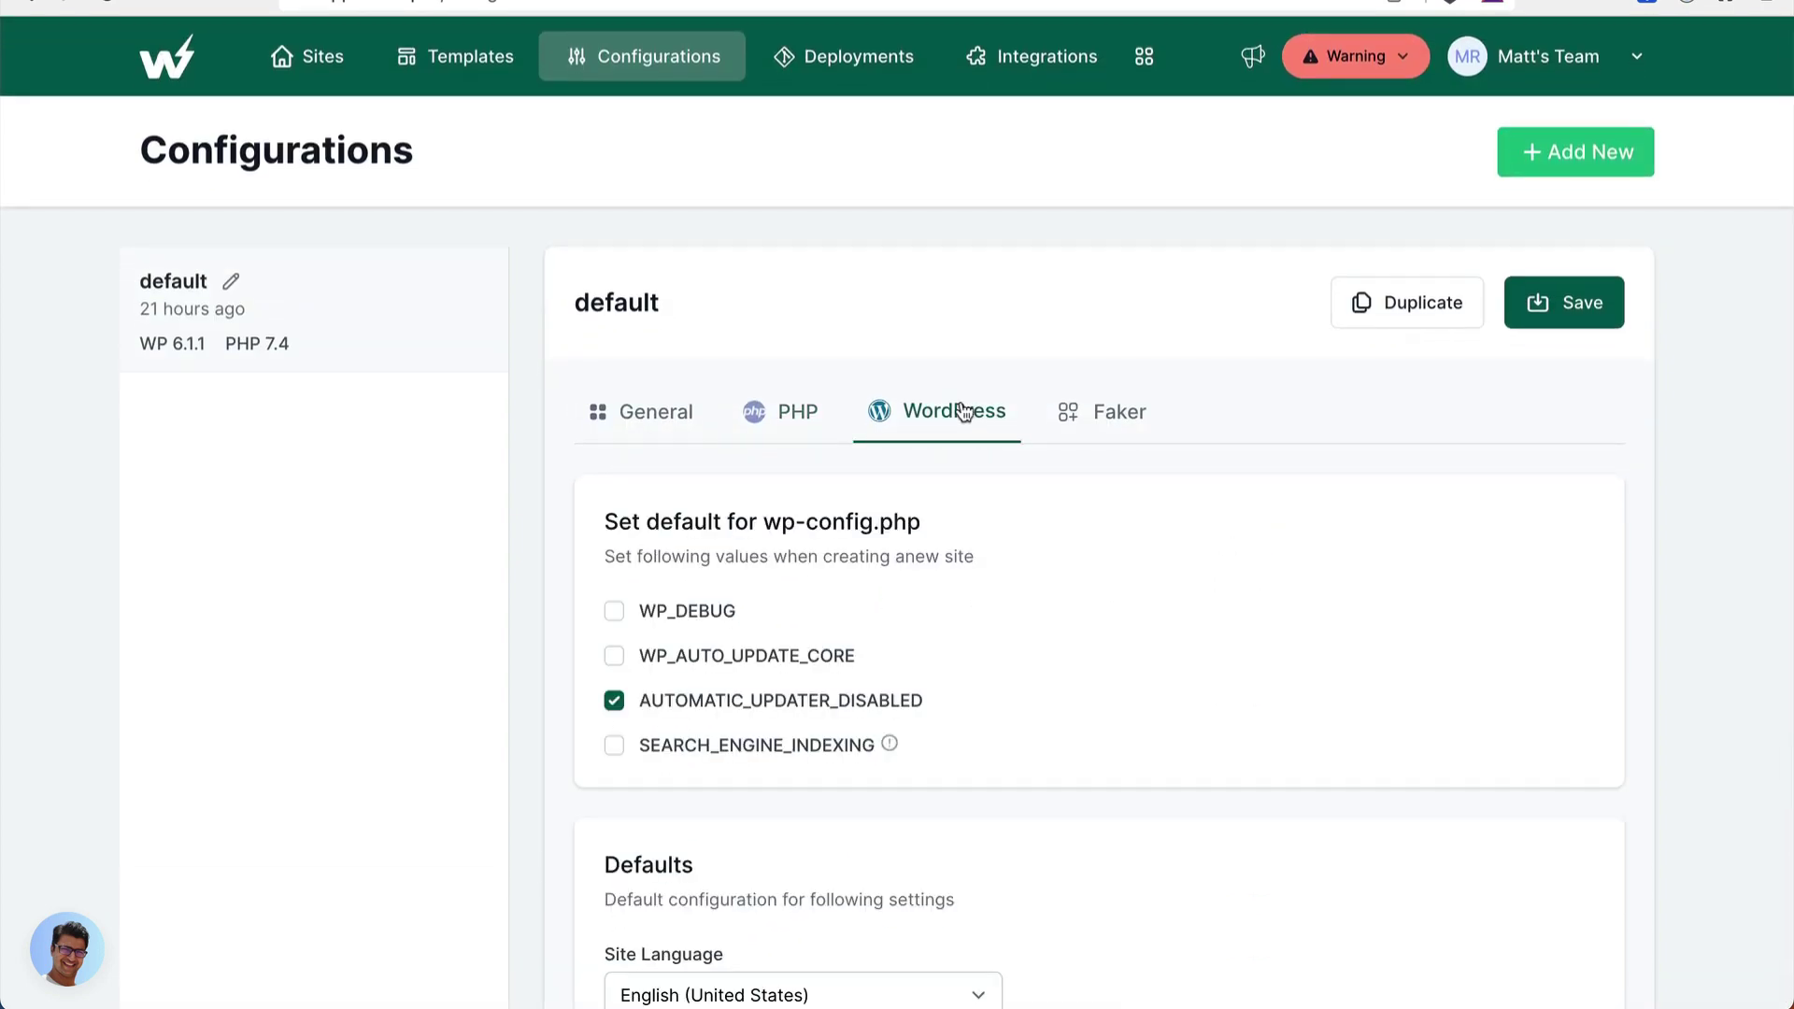
click(804, 414)
scroll(857, 549, down, 3)
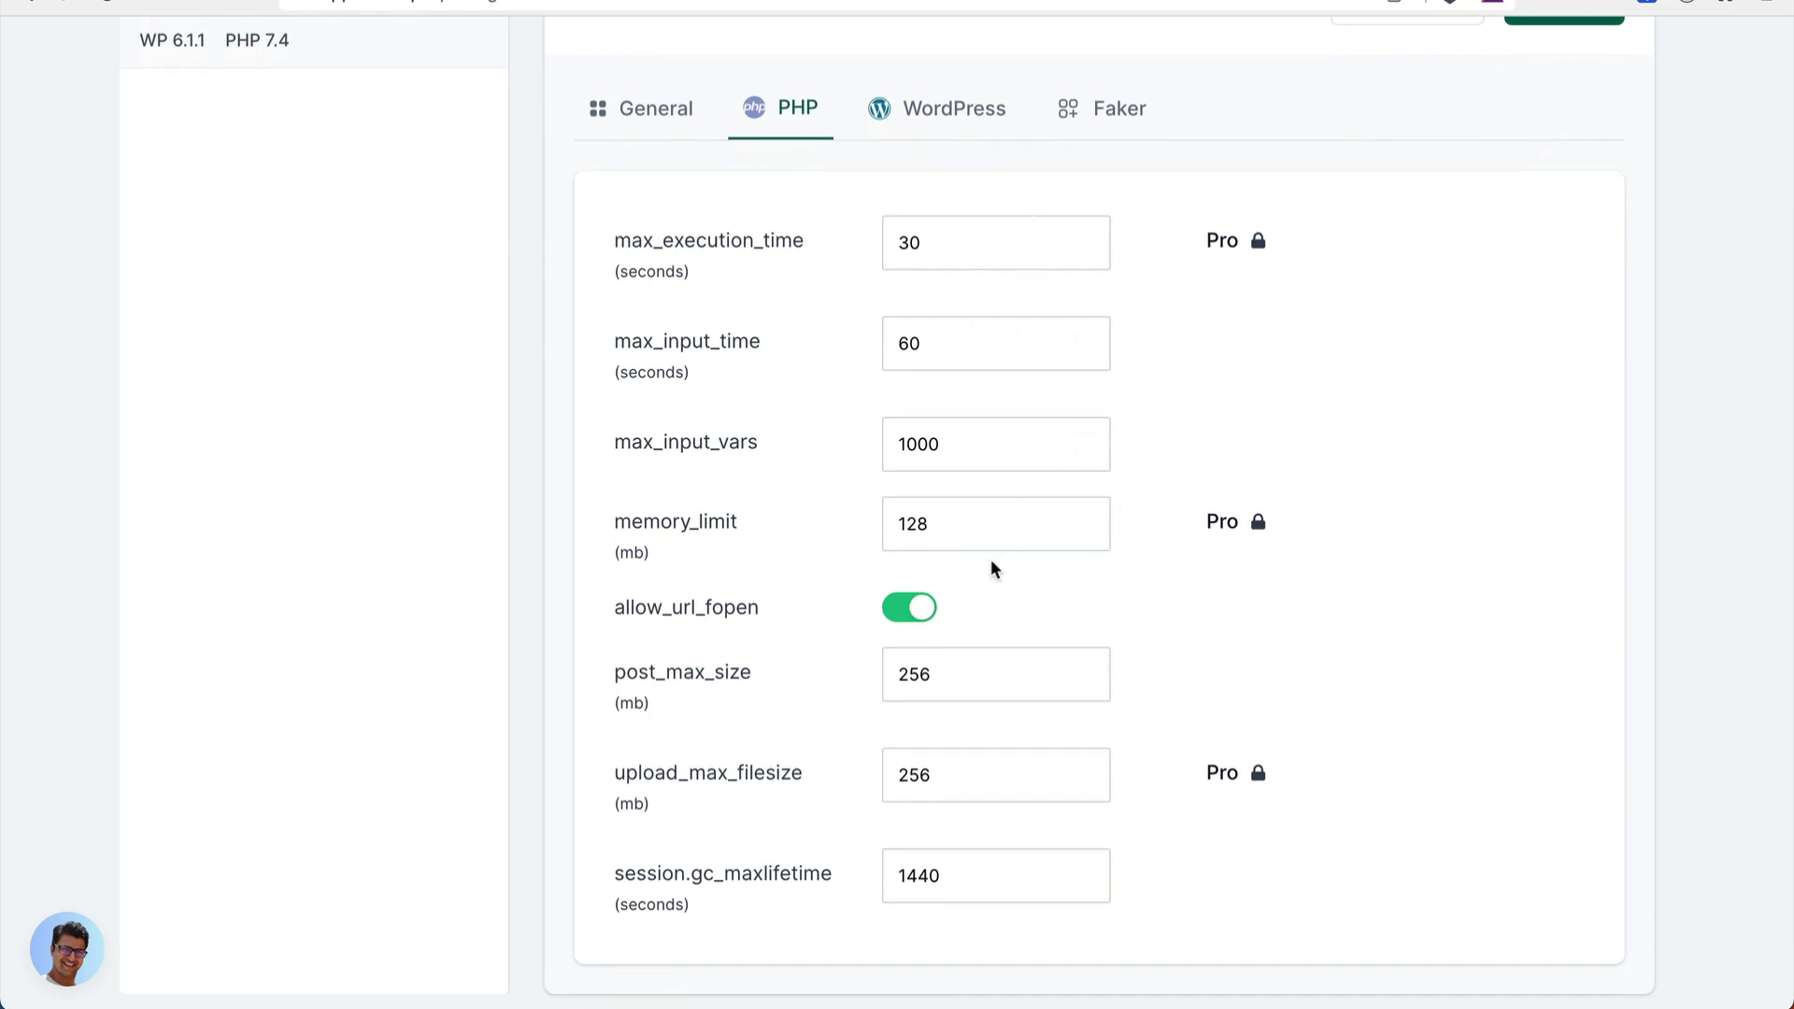
scroll(929, 449, up, 3)
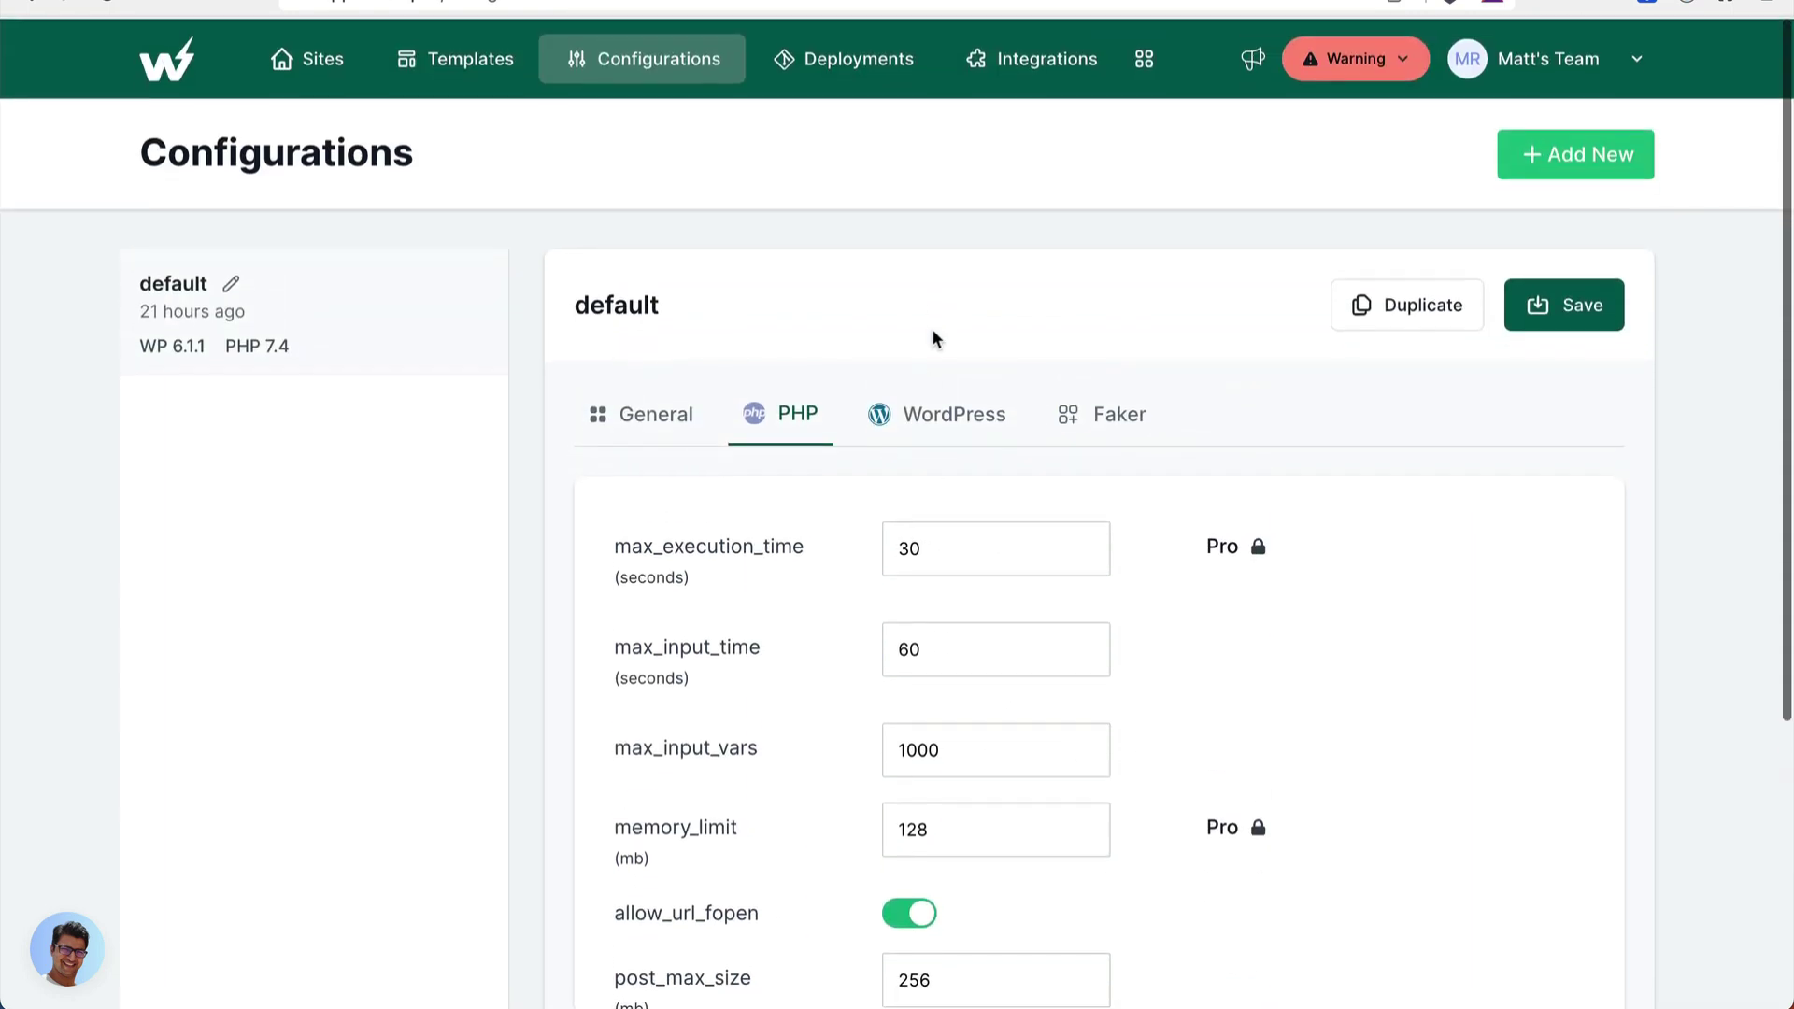
- Review the WordPress defaults for new sites, then the Faker dummy-content options
click(926, 414)
scroll(851, 536, down, 10)
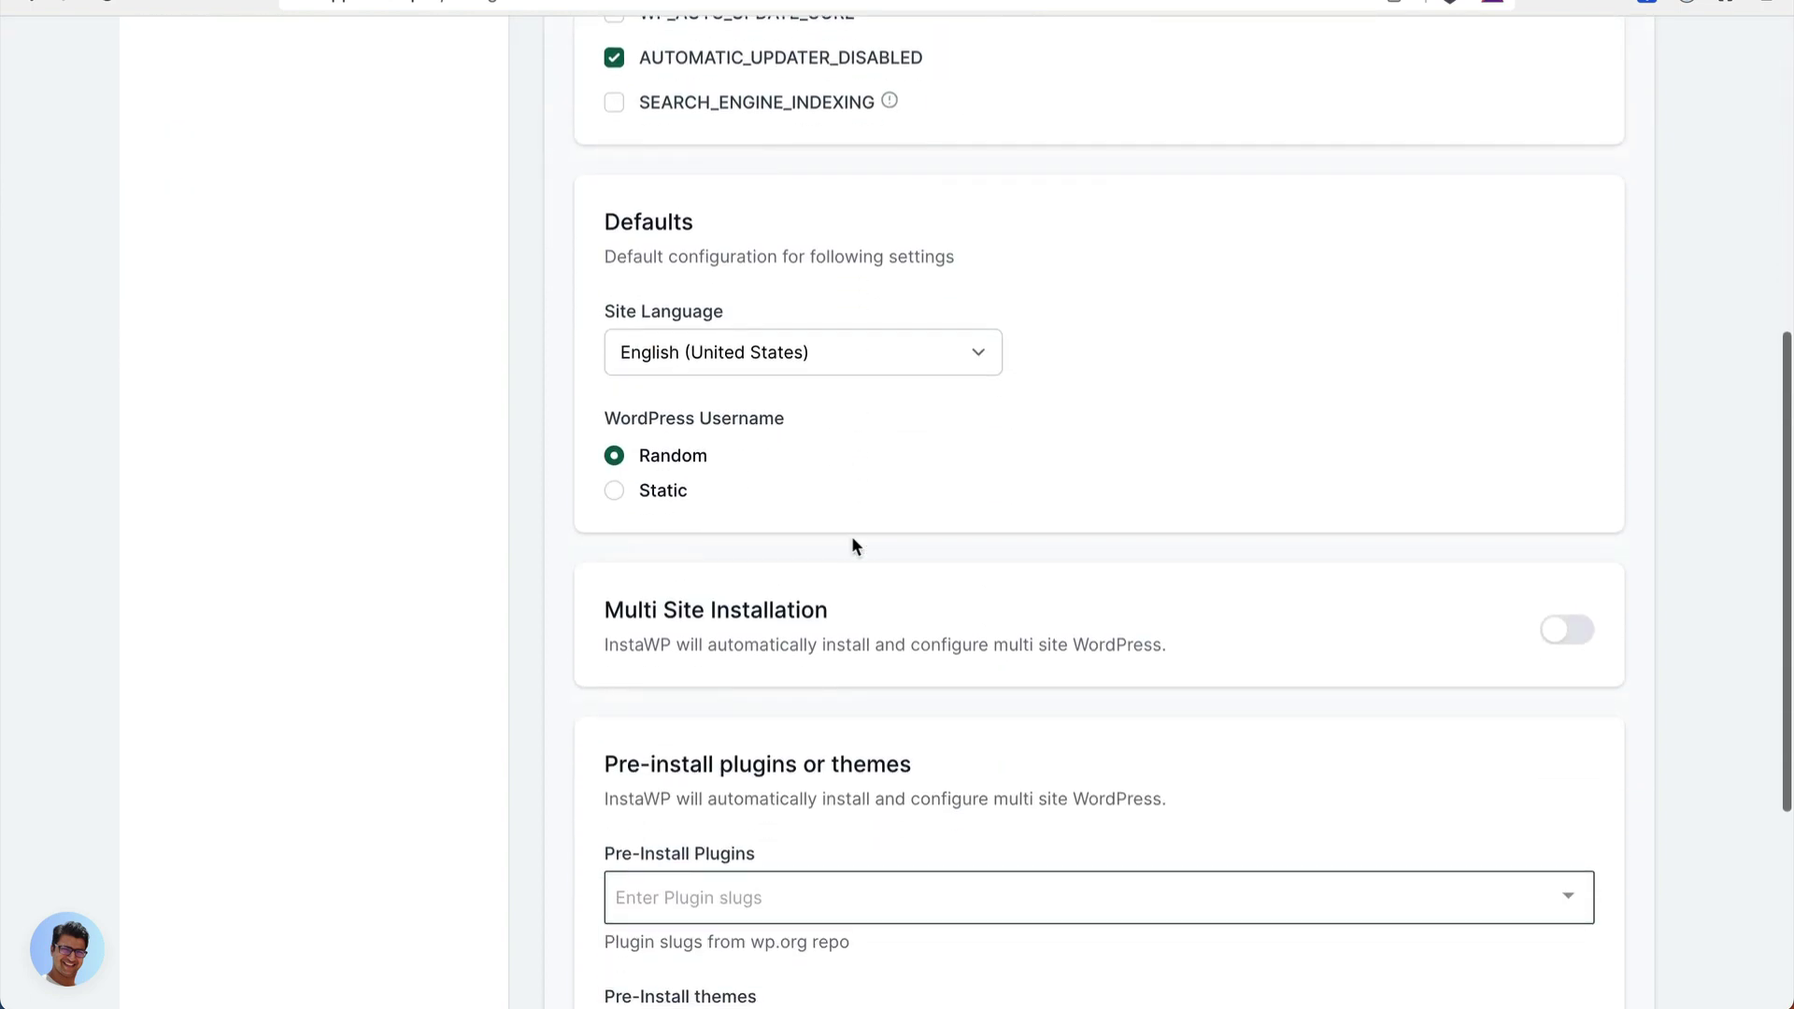
scroll(850, 546, down, 1)
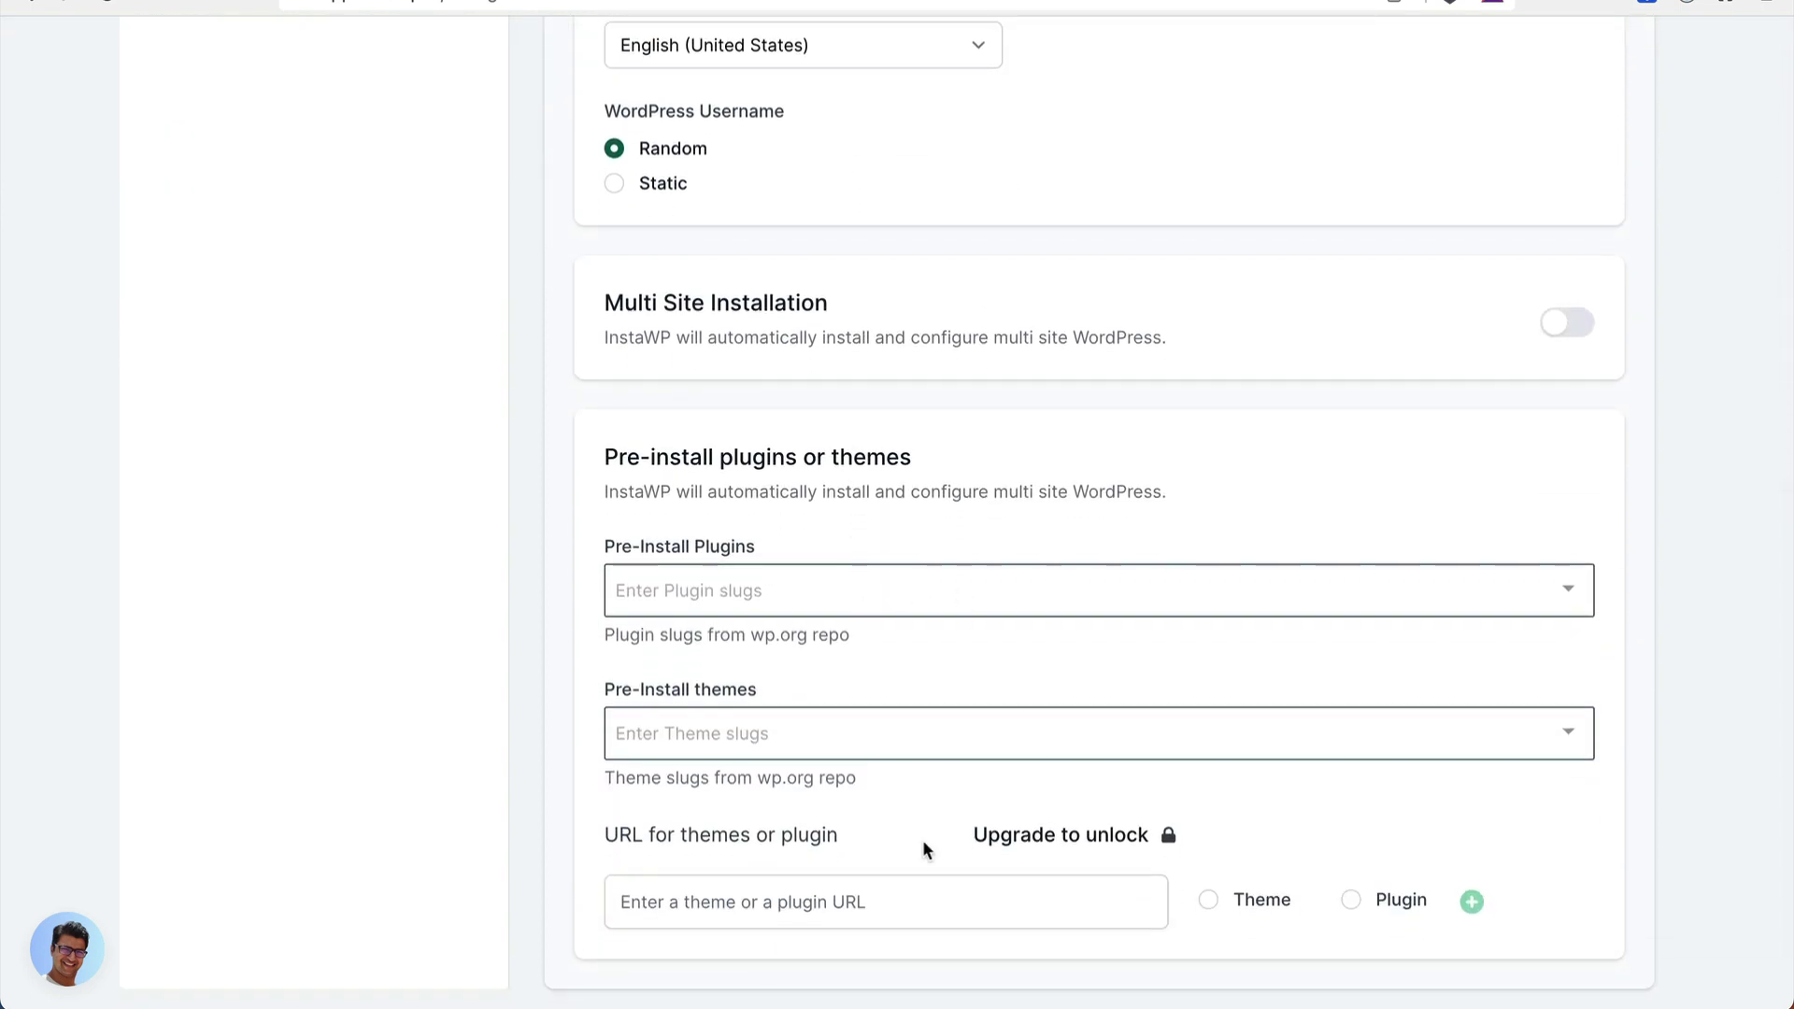
scroll(1028, 711, up, 5)
scroll(954, 486, up, 3)
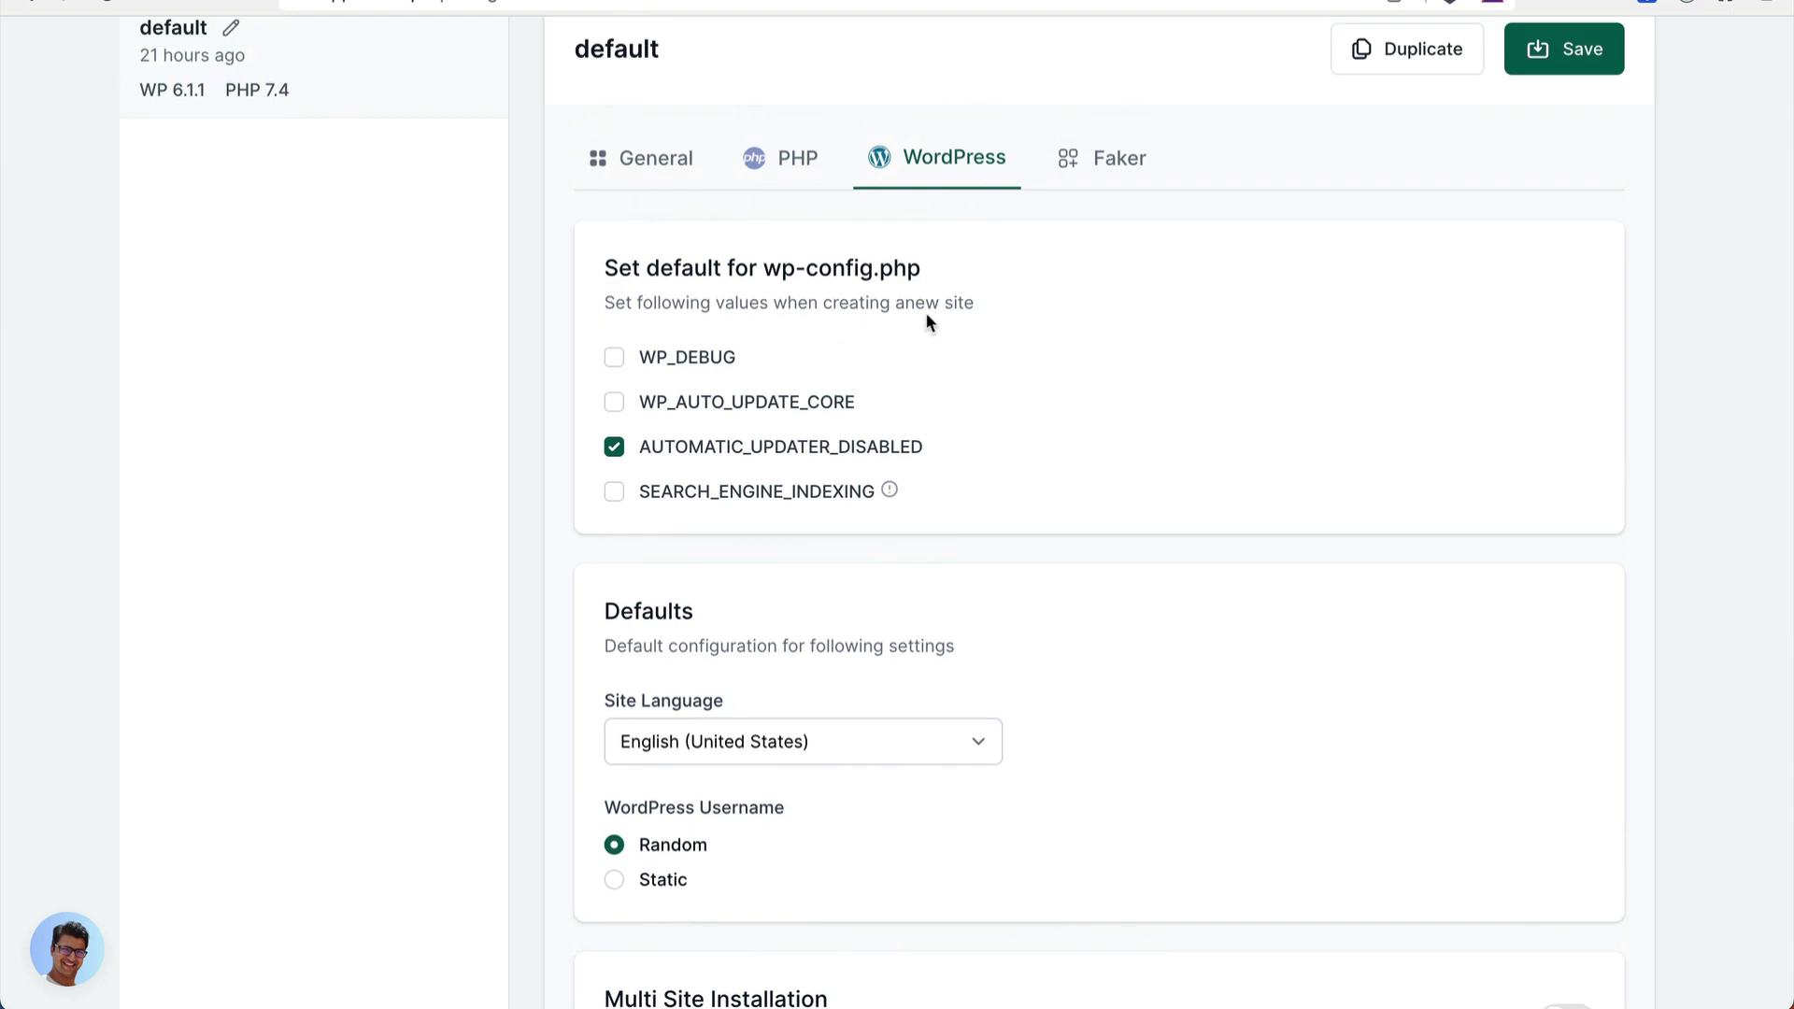
click(1118, 187)
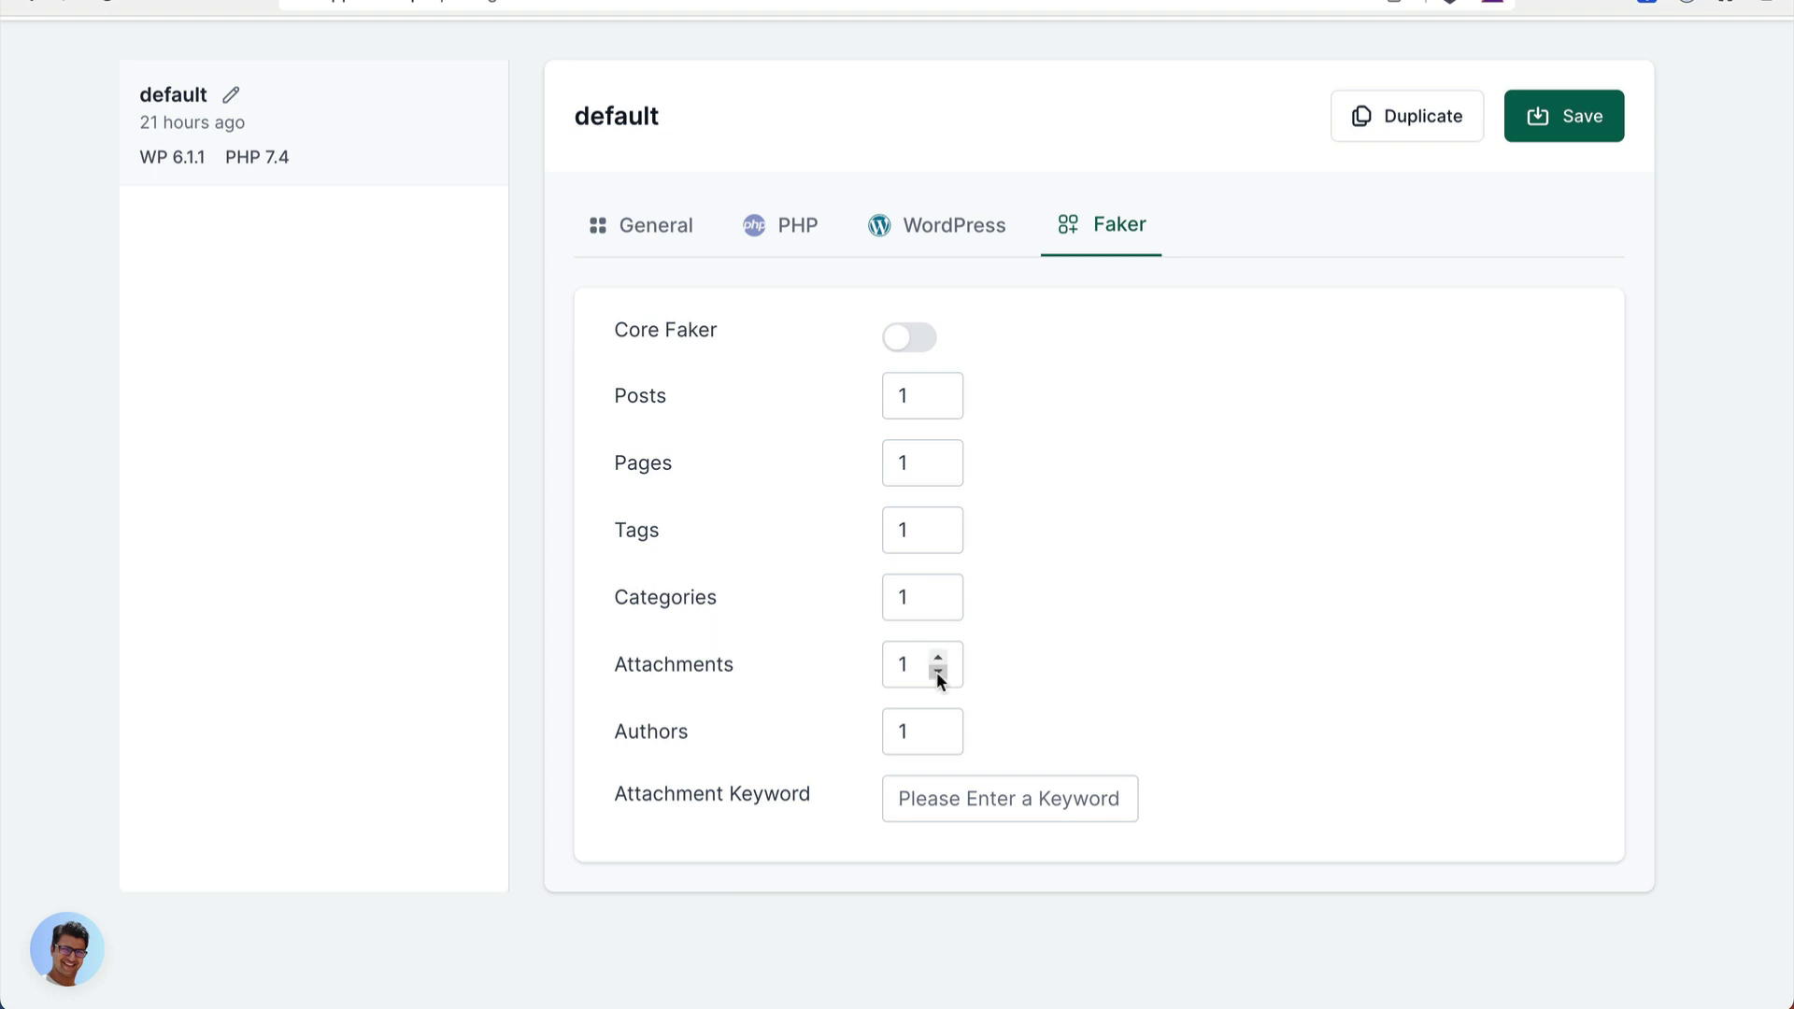
scroll(1028, 444, up, 3)
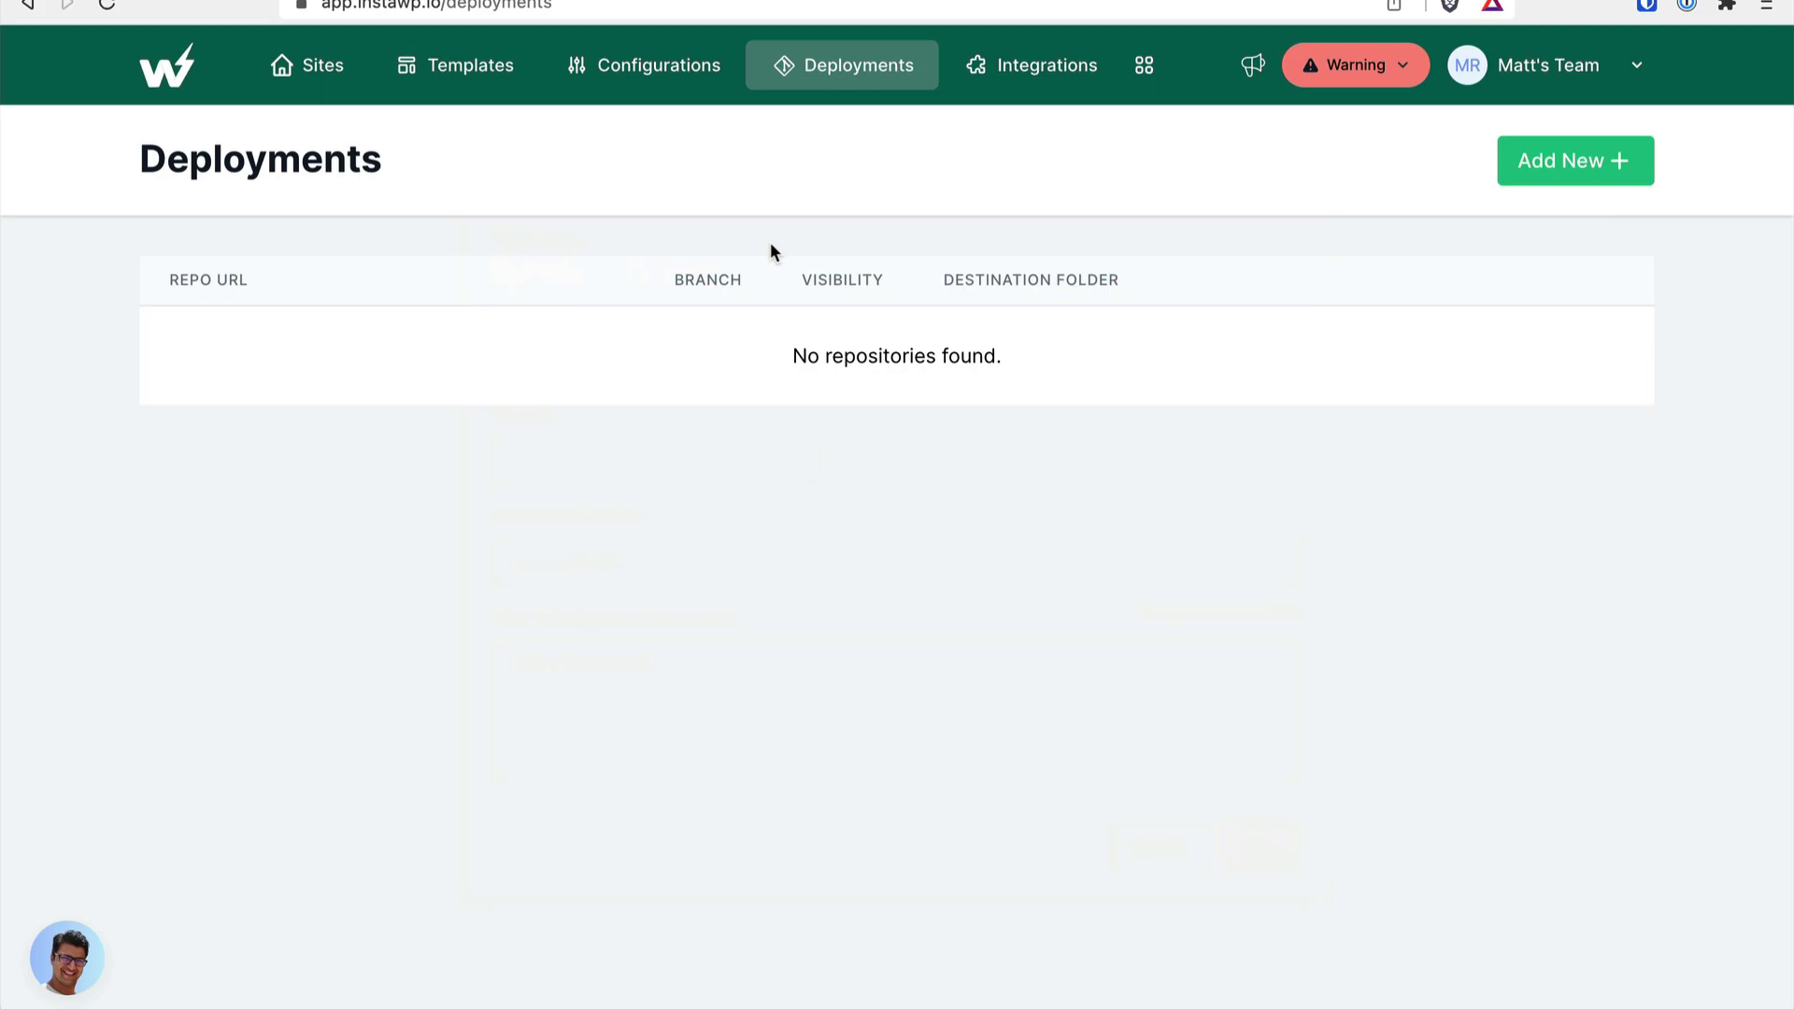
- Open the Add Git Repository form and try its Branch field
click(1582, 161)
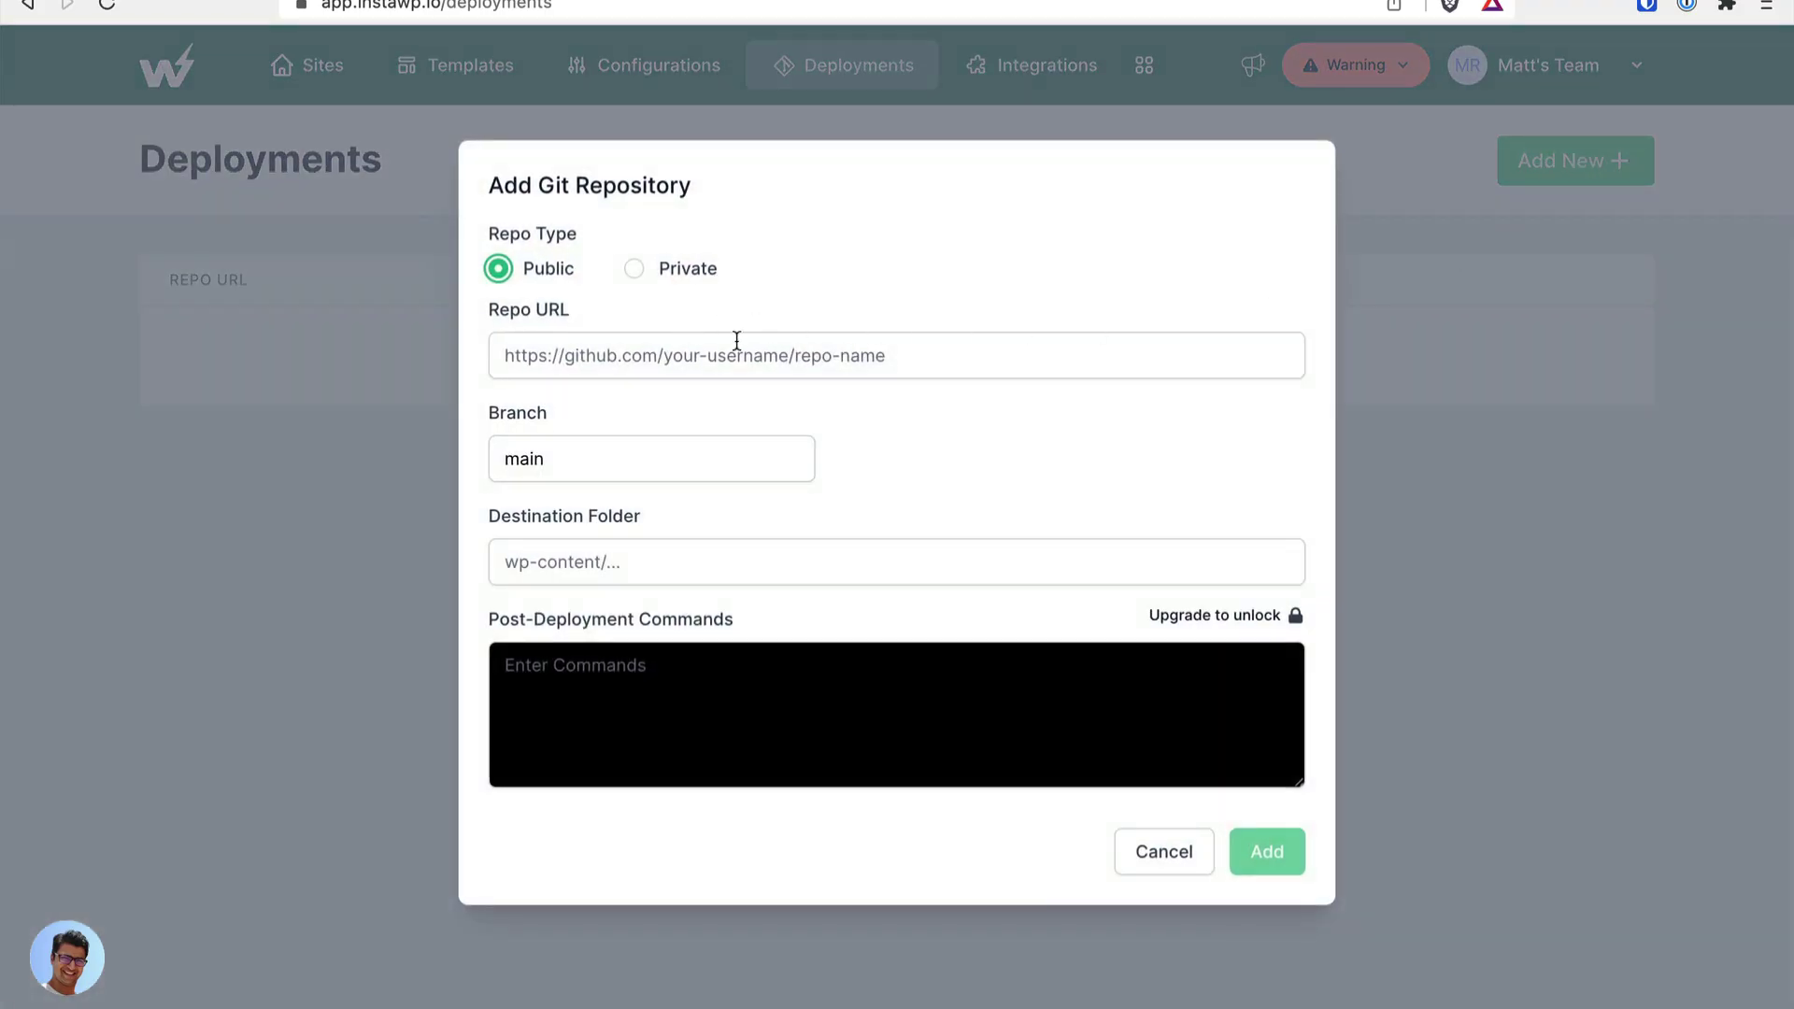
click(713, 456)
click(748, 519)
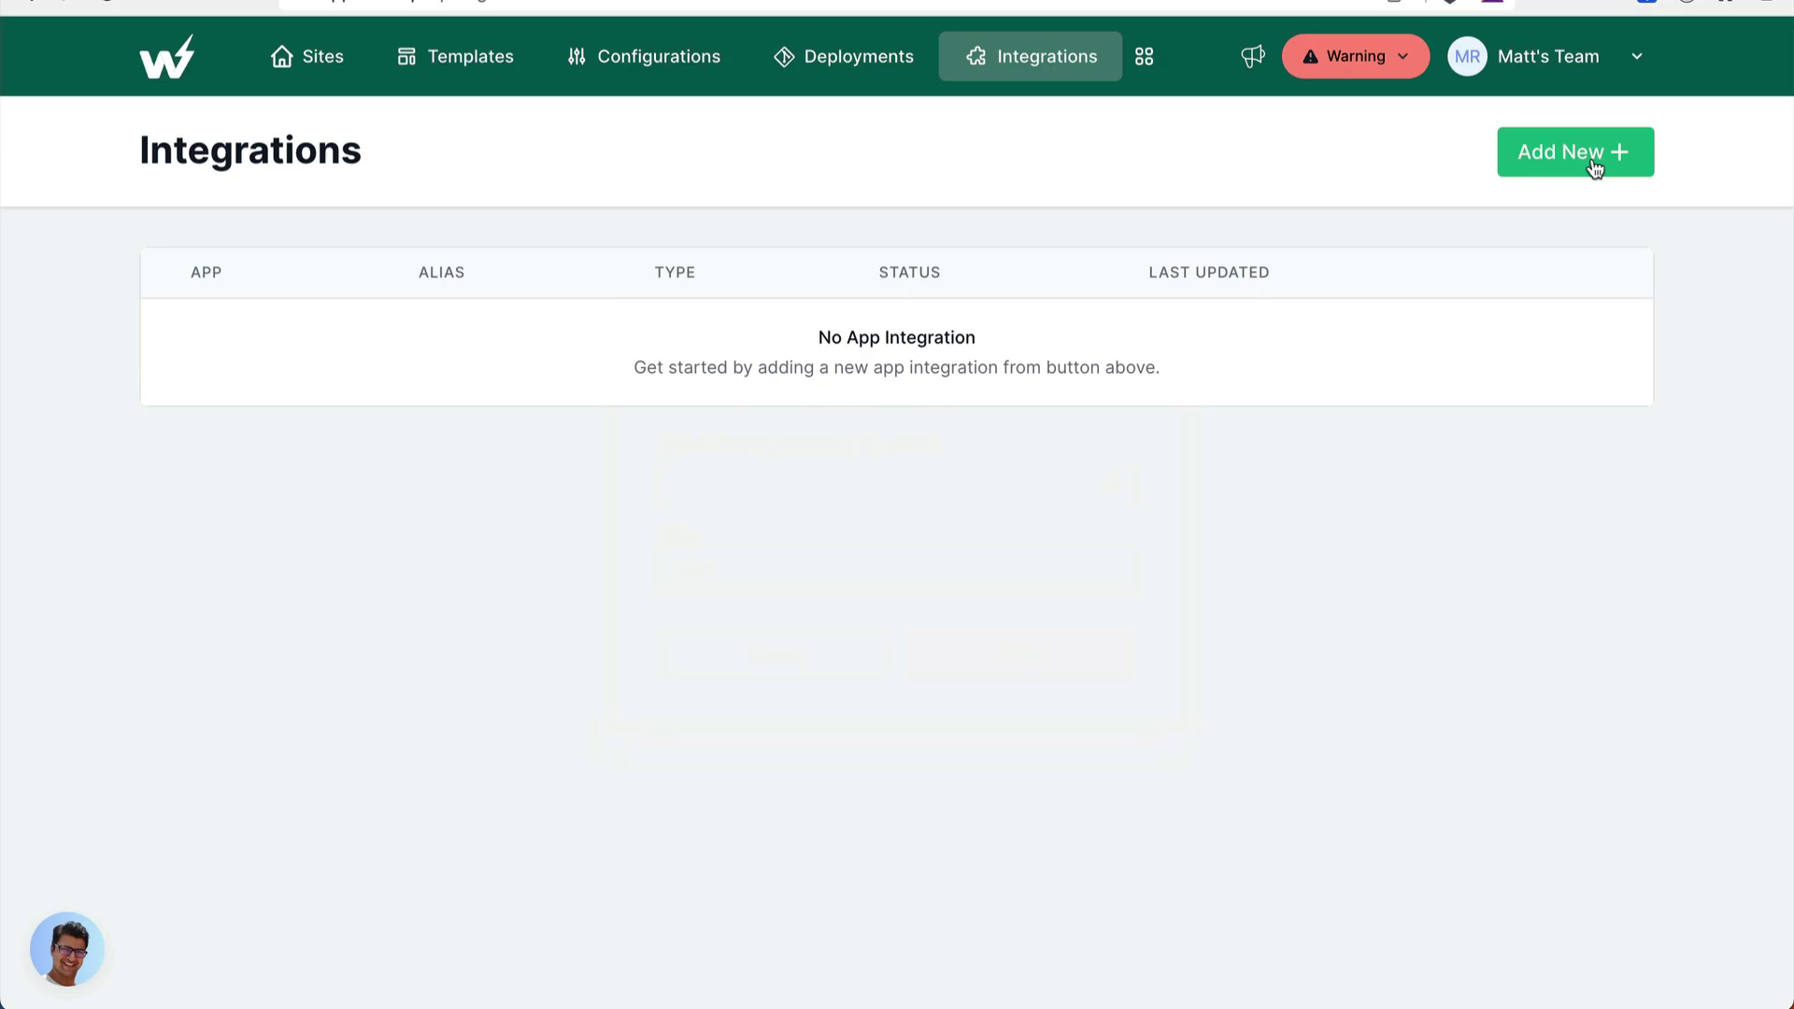
click(1589, 166)
click(1074, 493)
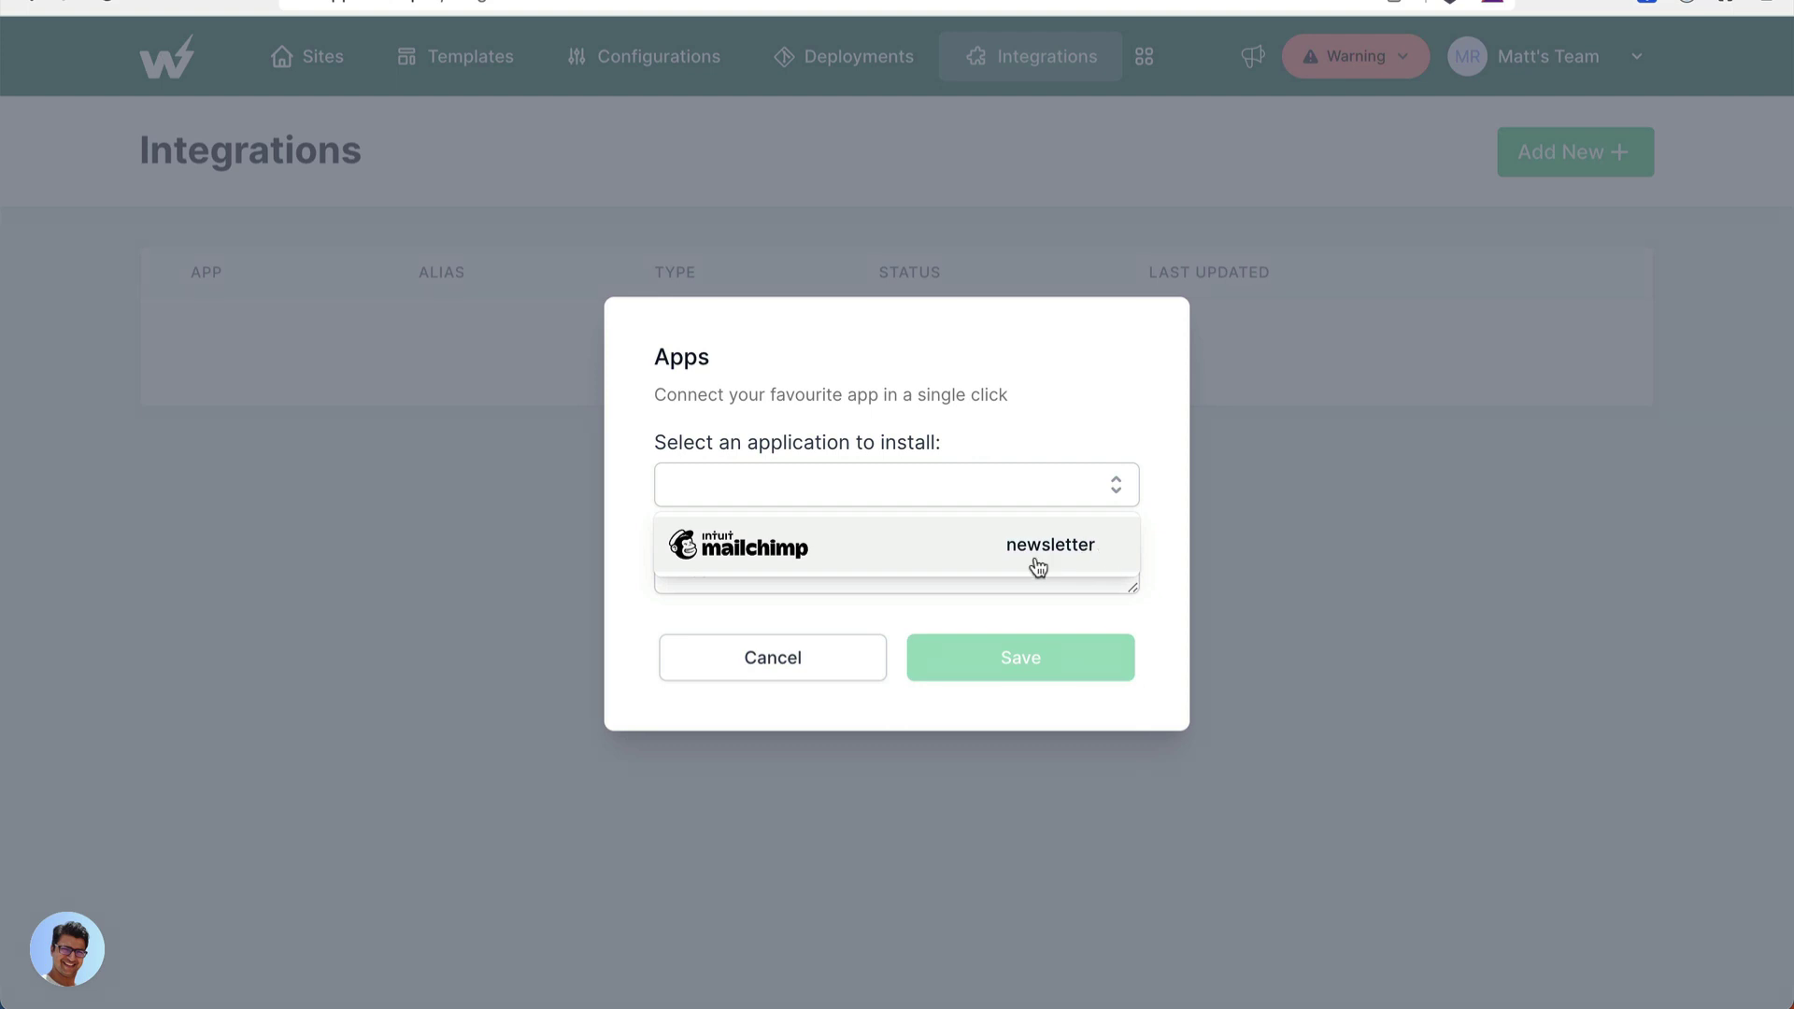
click(1107, 561)
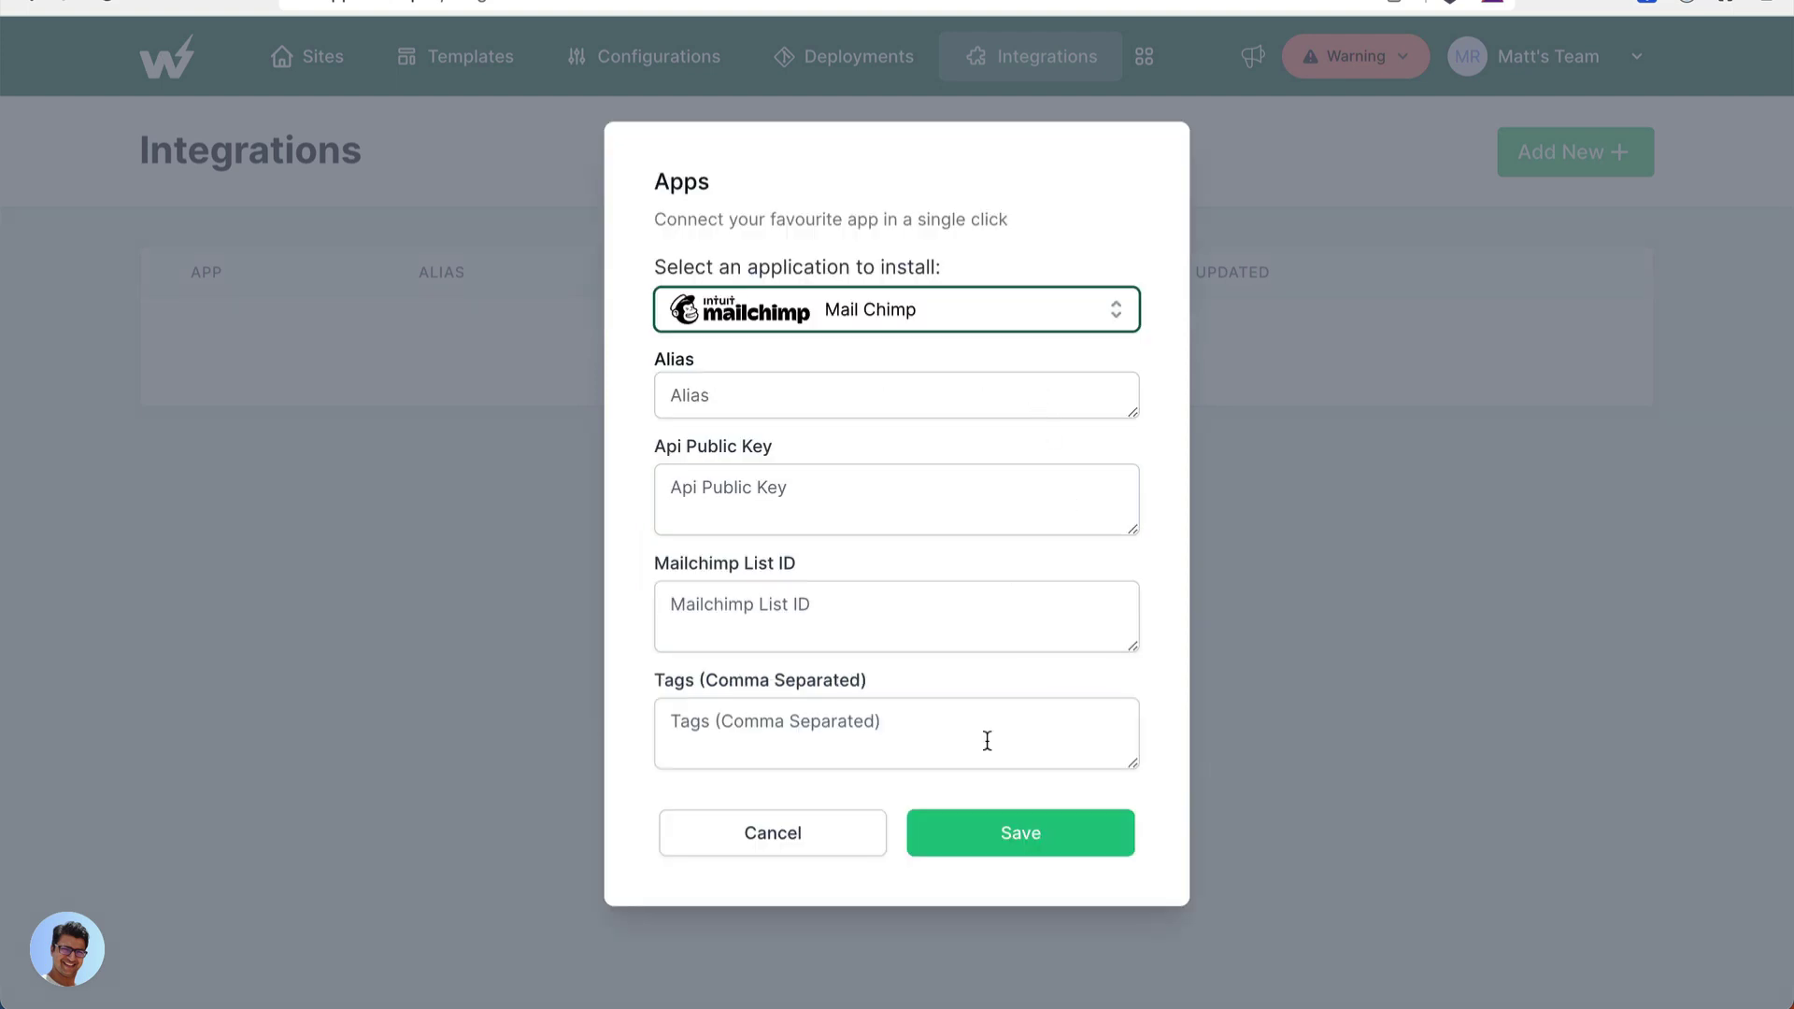
click(794, 843)
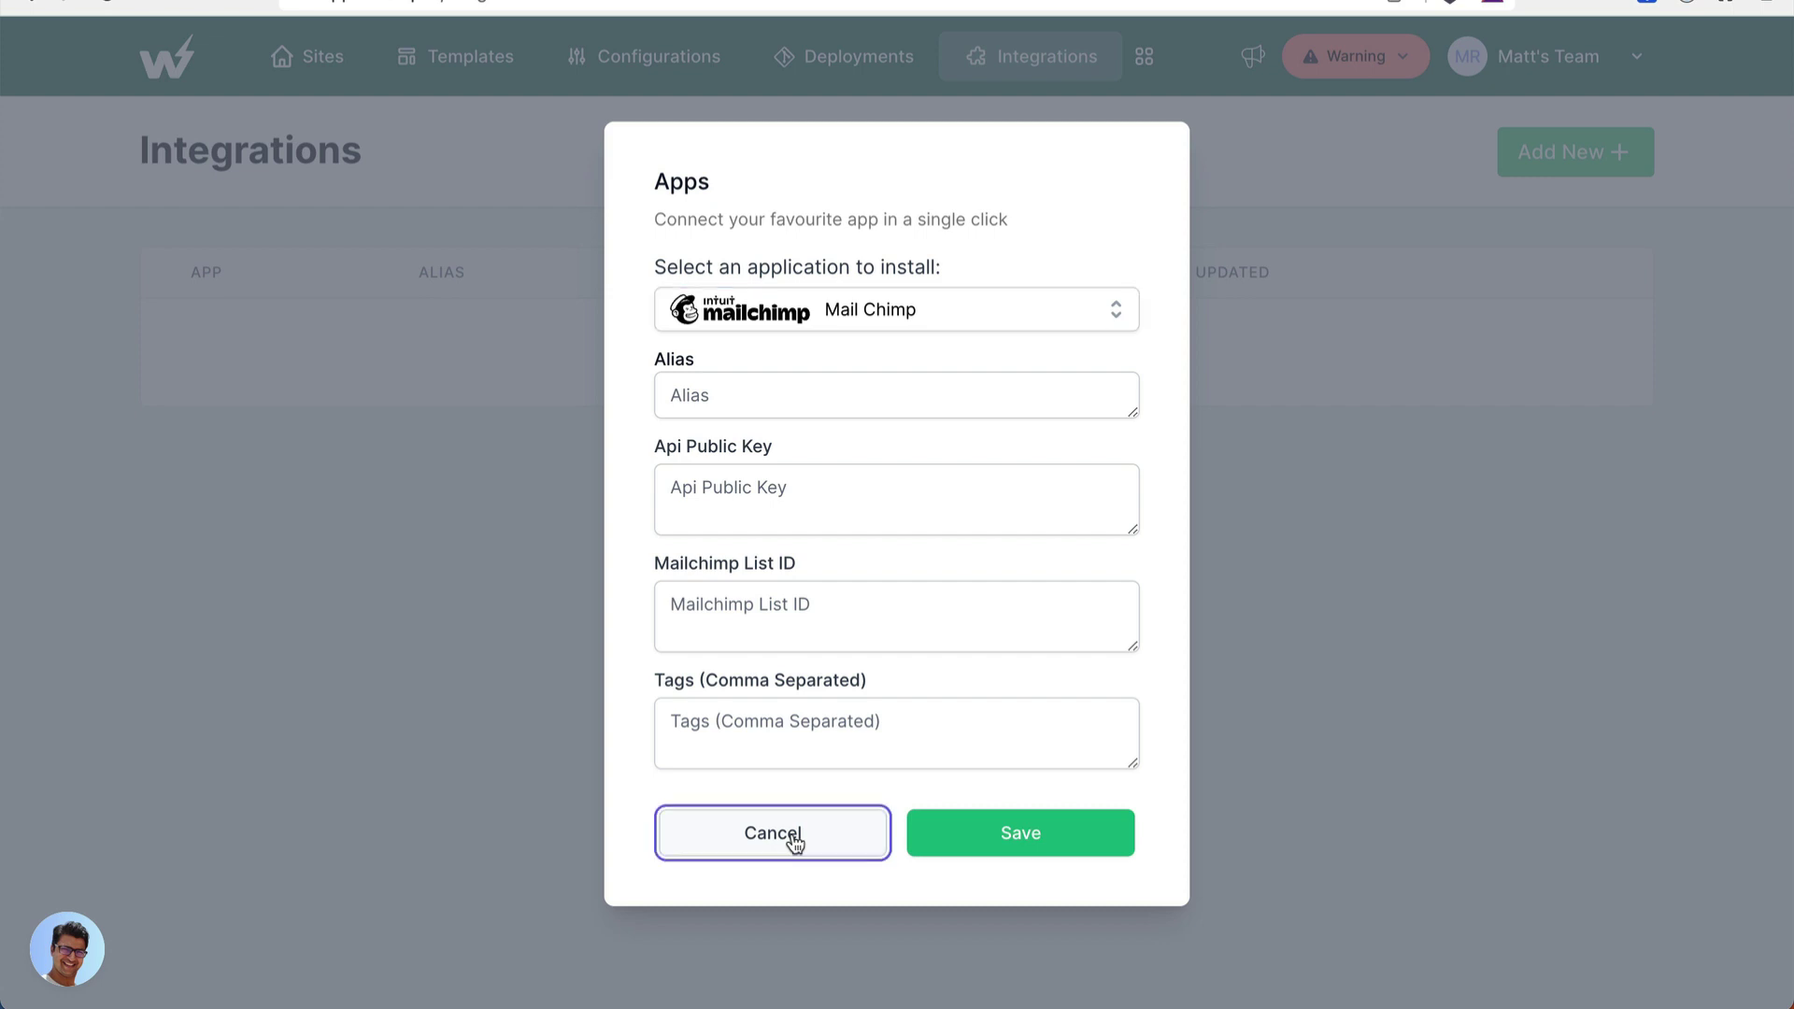
click(794, 843)
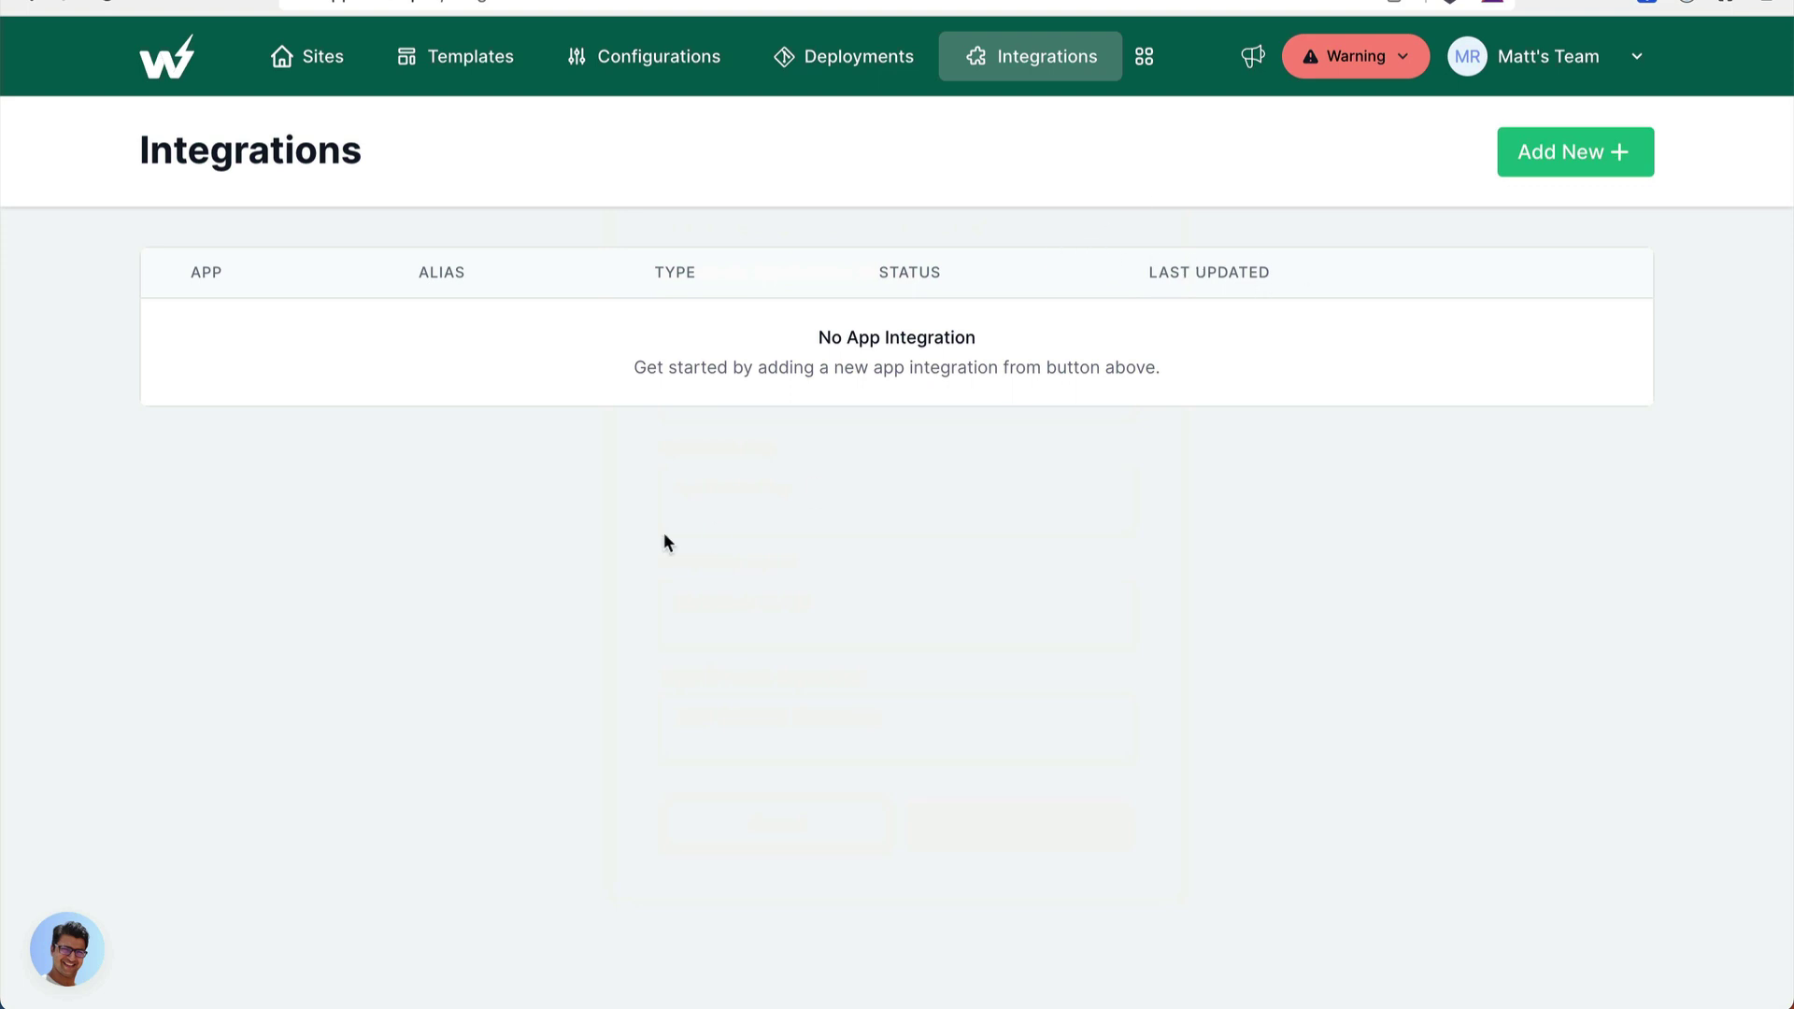
- Glance at the support chat and apps mega menu, then return to Sites showing matts-site and funny-frog-lajo
click(66, 949)
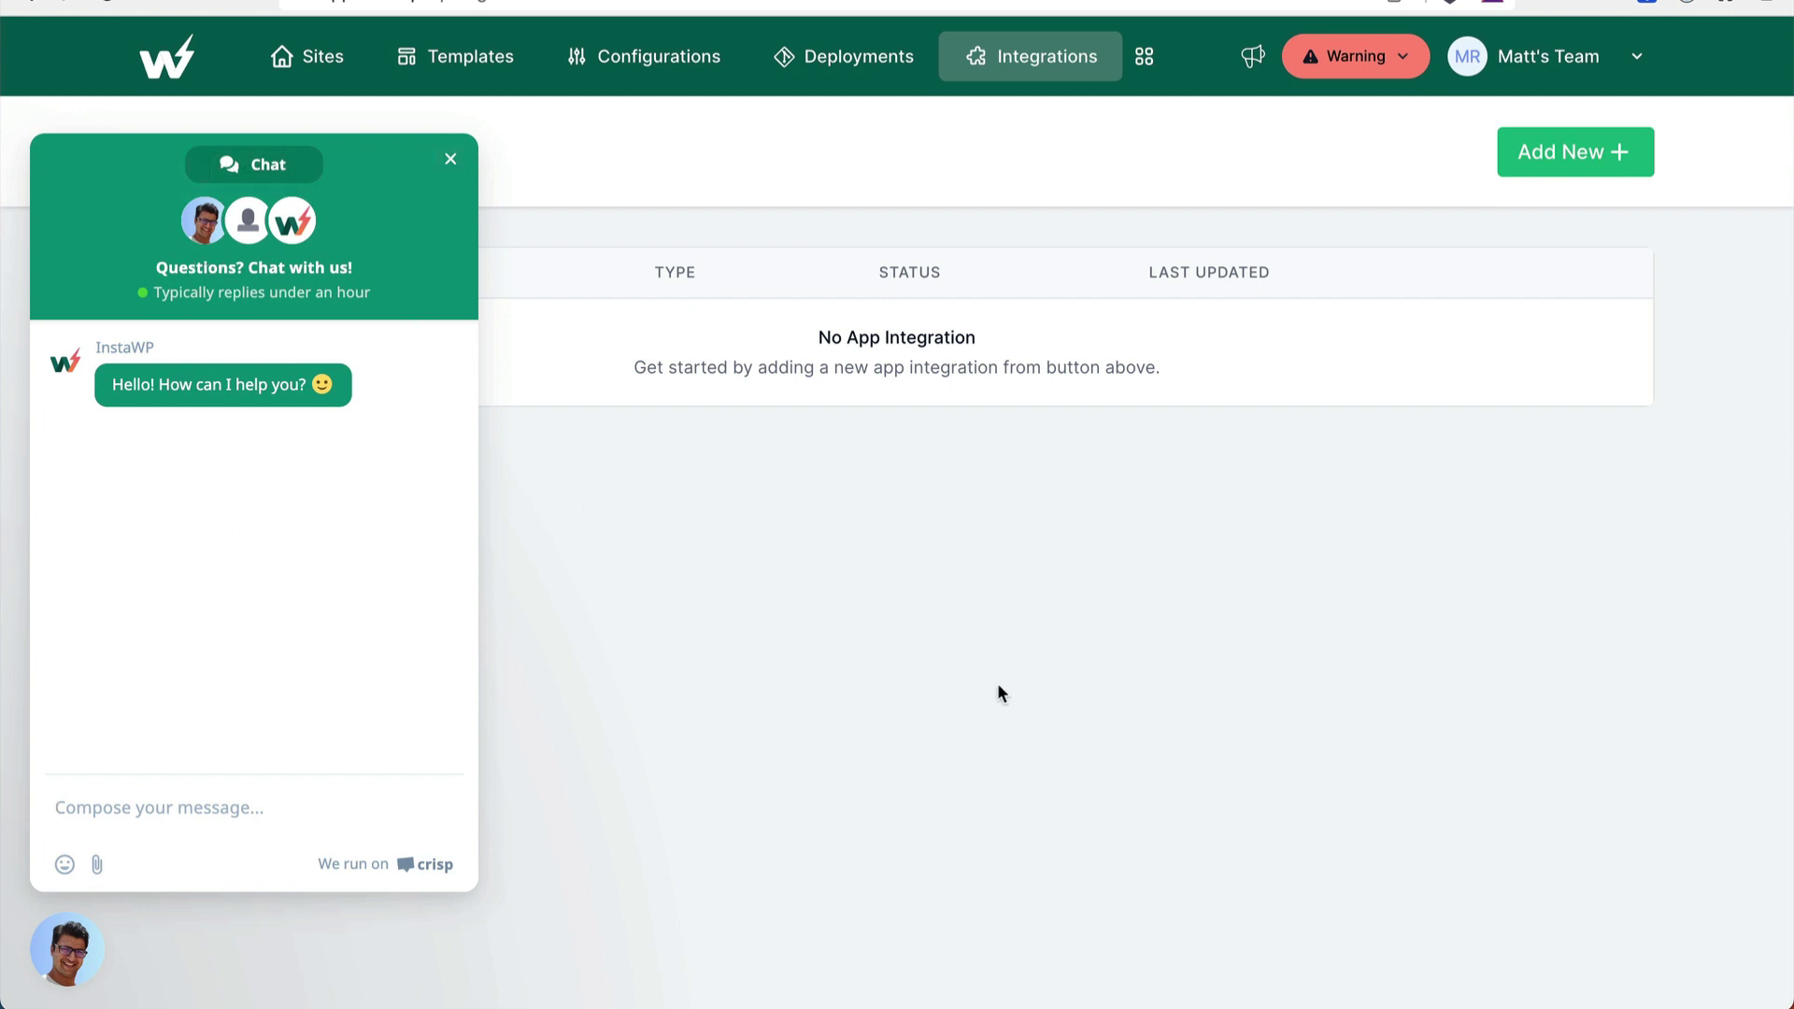
click(717, 427)
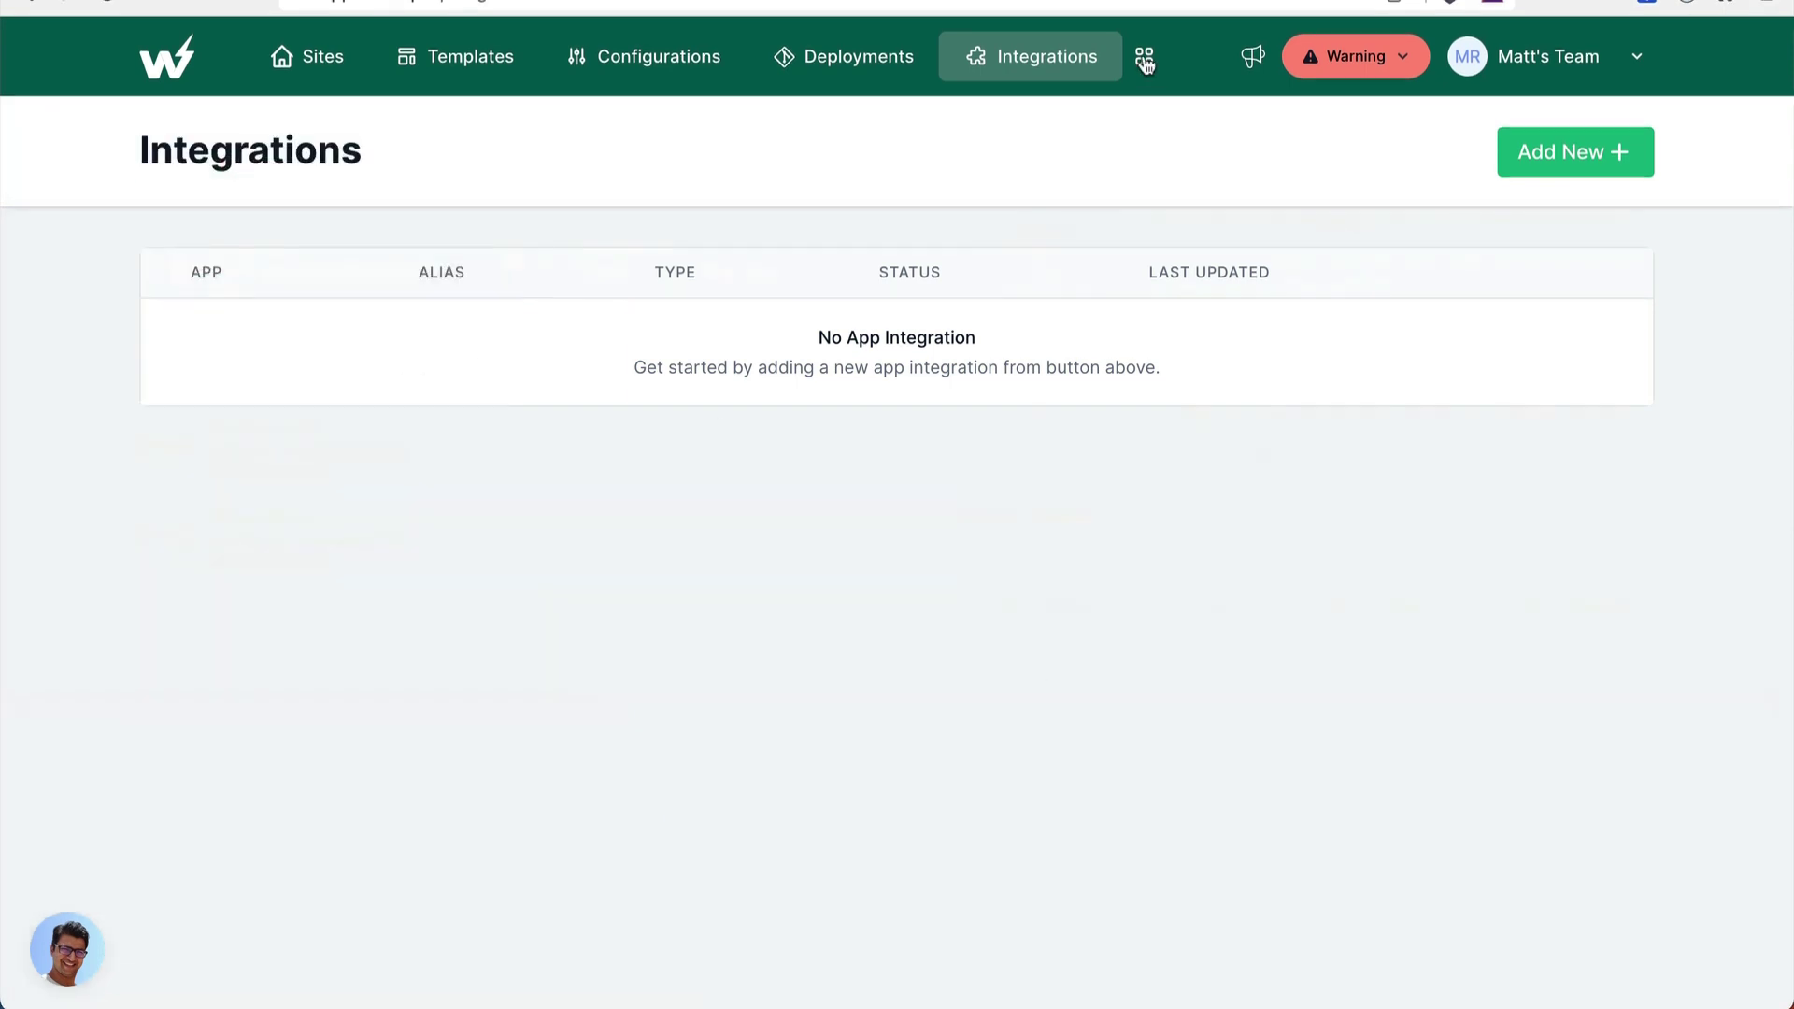
click(1144, 56)
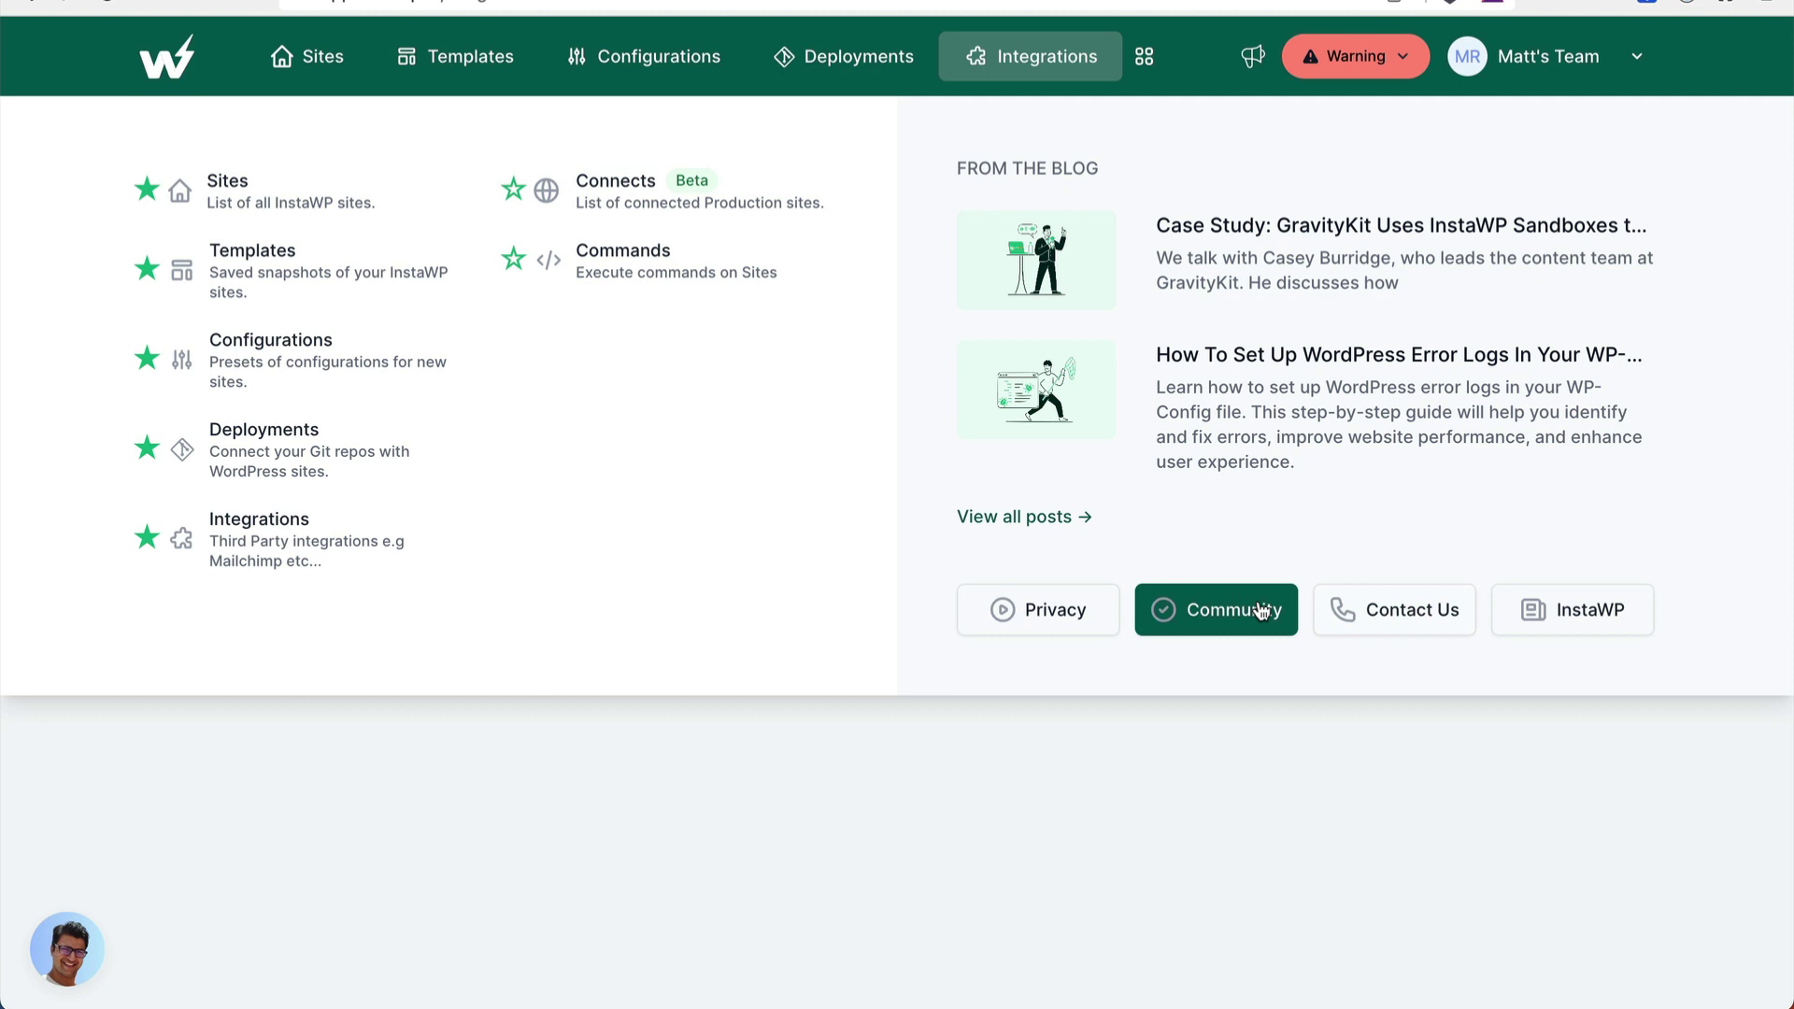
click(172, 74)
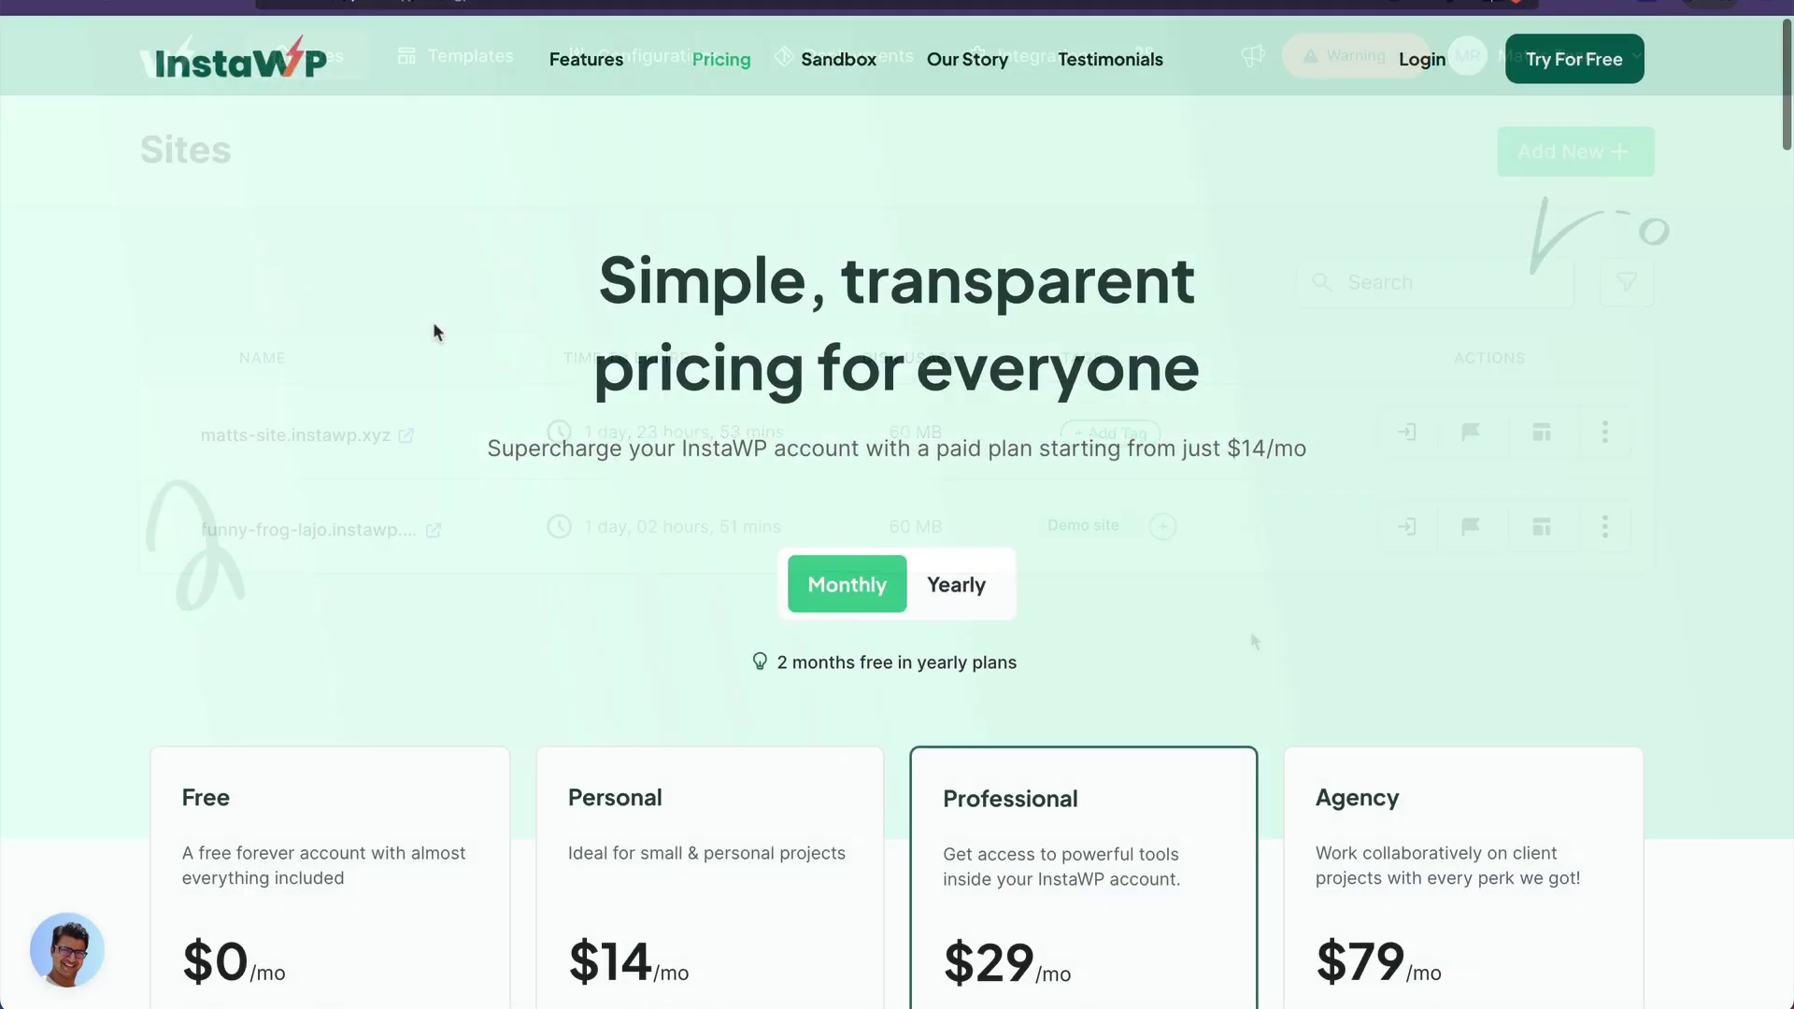
- Scroll down to the Free $0, Personal $14, Professional $29 and Agency $79 monthly plan cards
scroll(433, 333, down, 6)
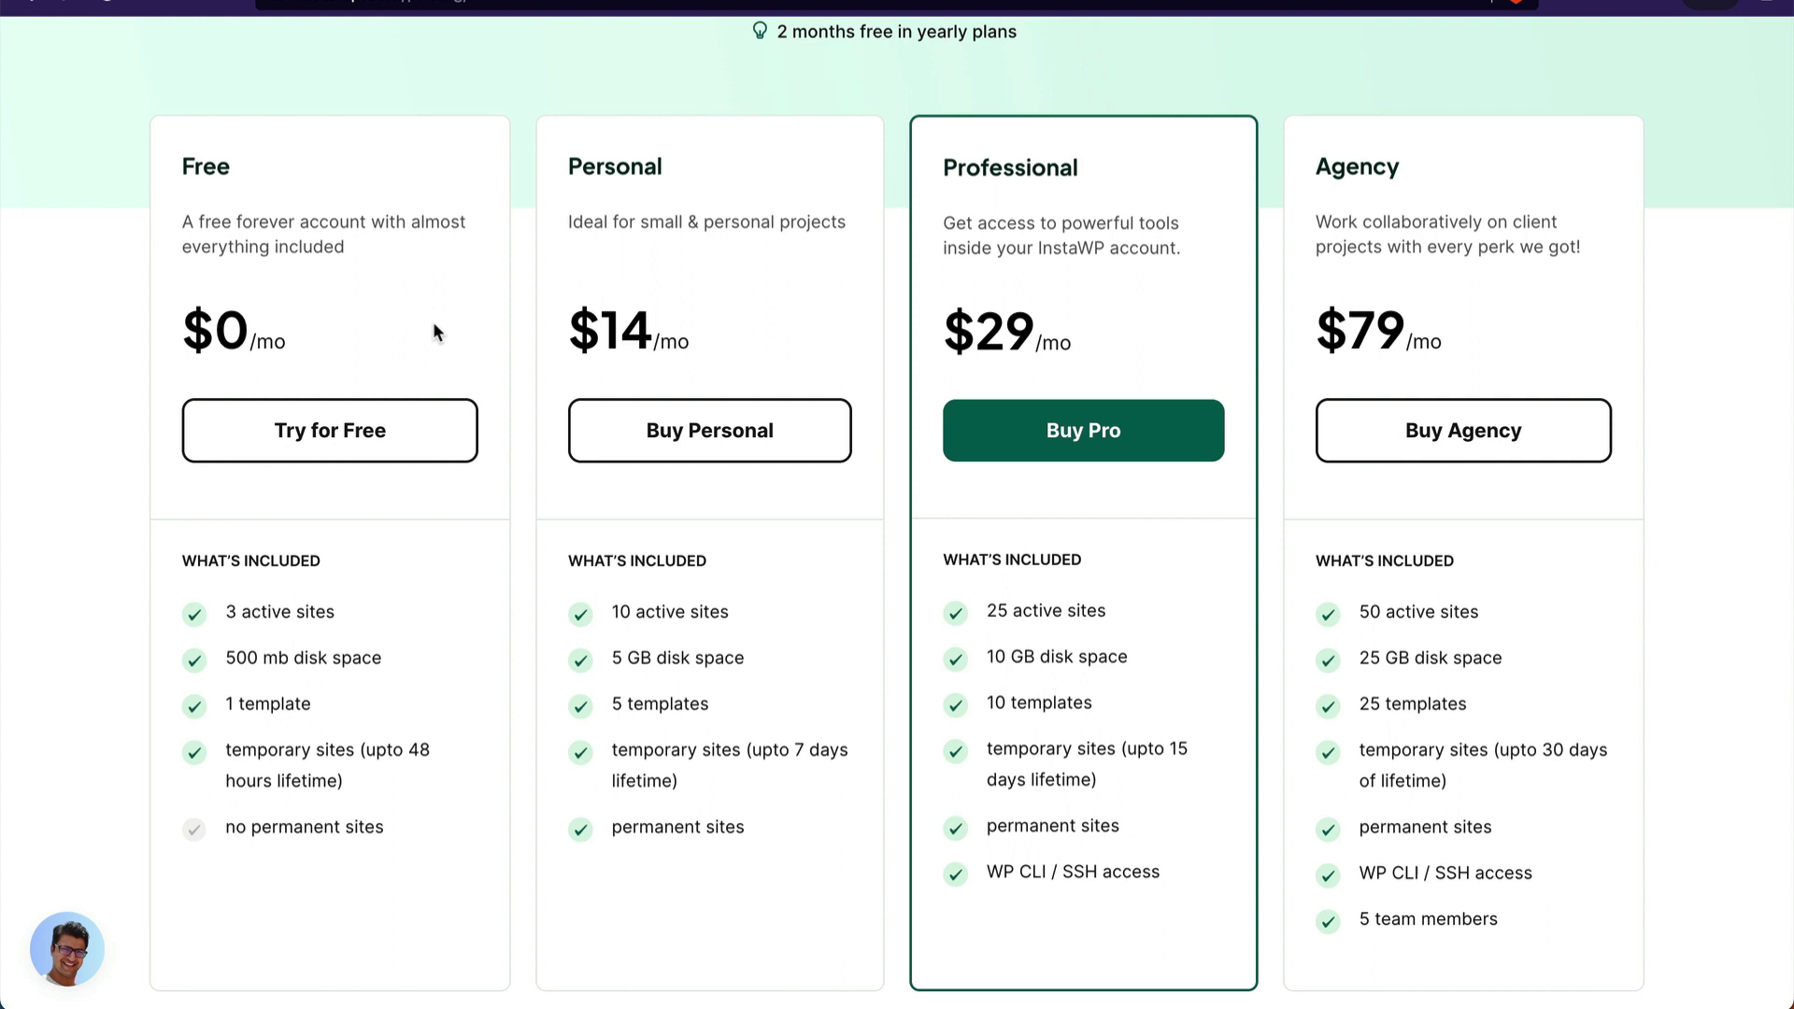
- Switch pricing to yearly billing ($0, $140, $290, $790) and review the plan feature lists
scroll(434, 322, up, 2)
click(955, 86)
scroll(1098, 178, down, 2)
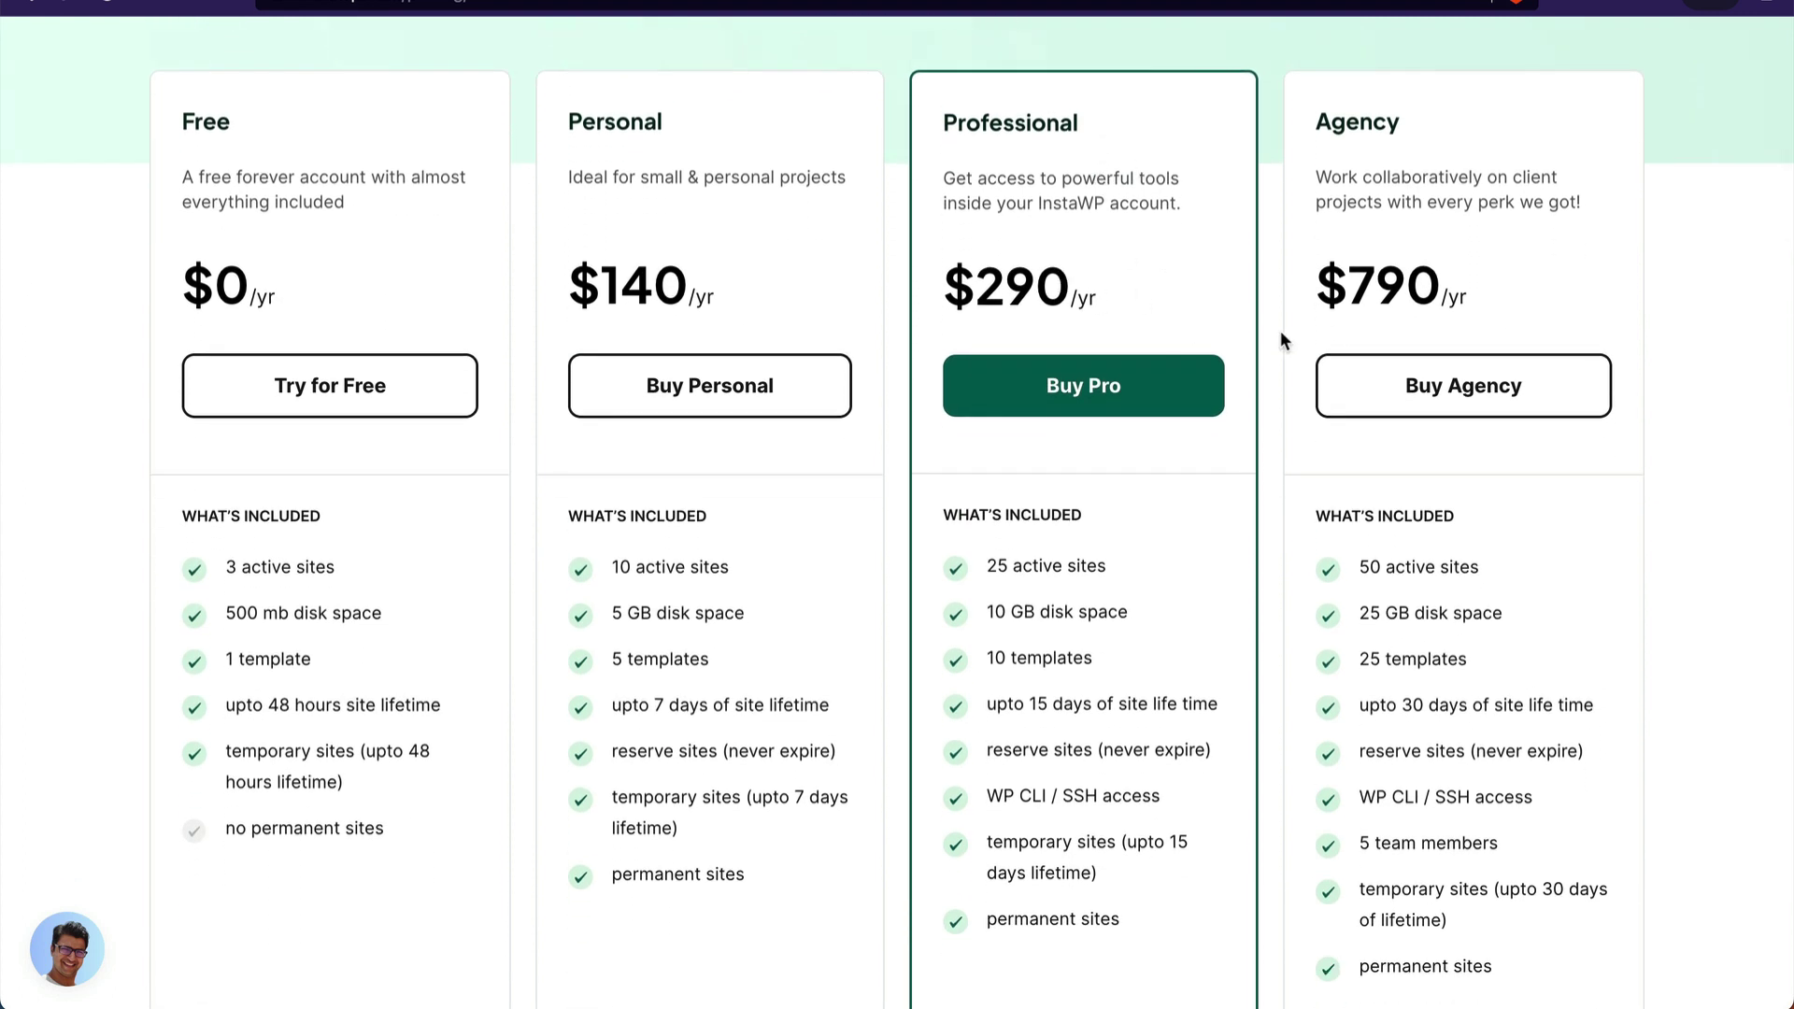
scroll(1281, 331, down, 1)
scroll(1446, 587, down, 1)
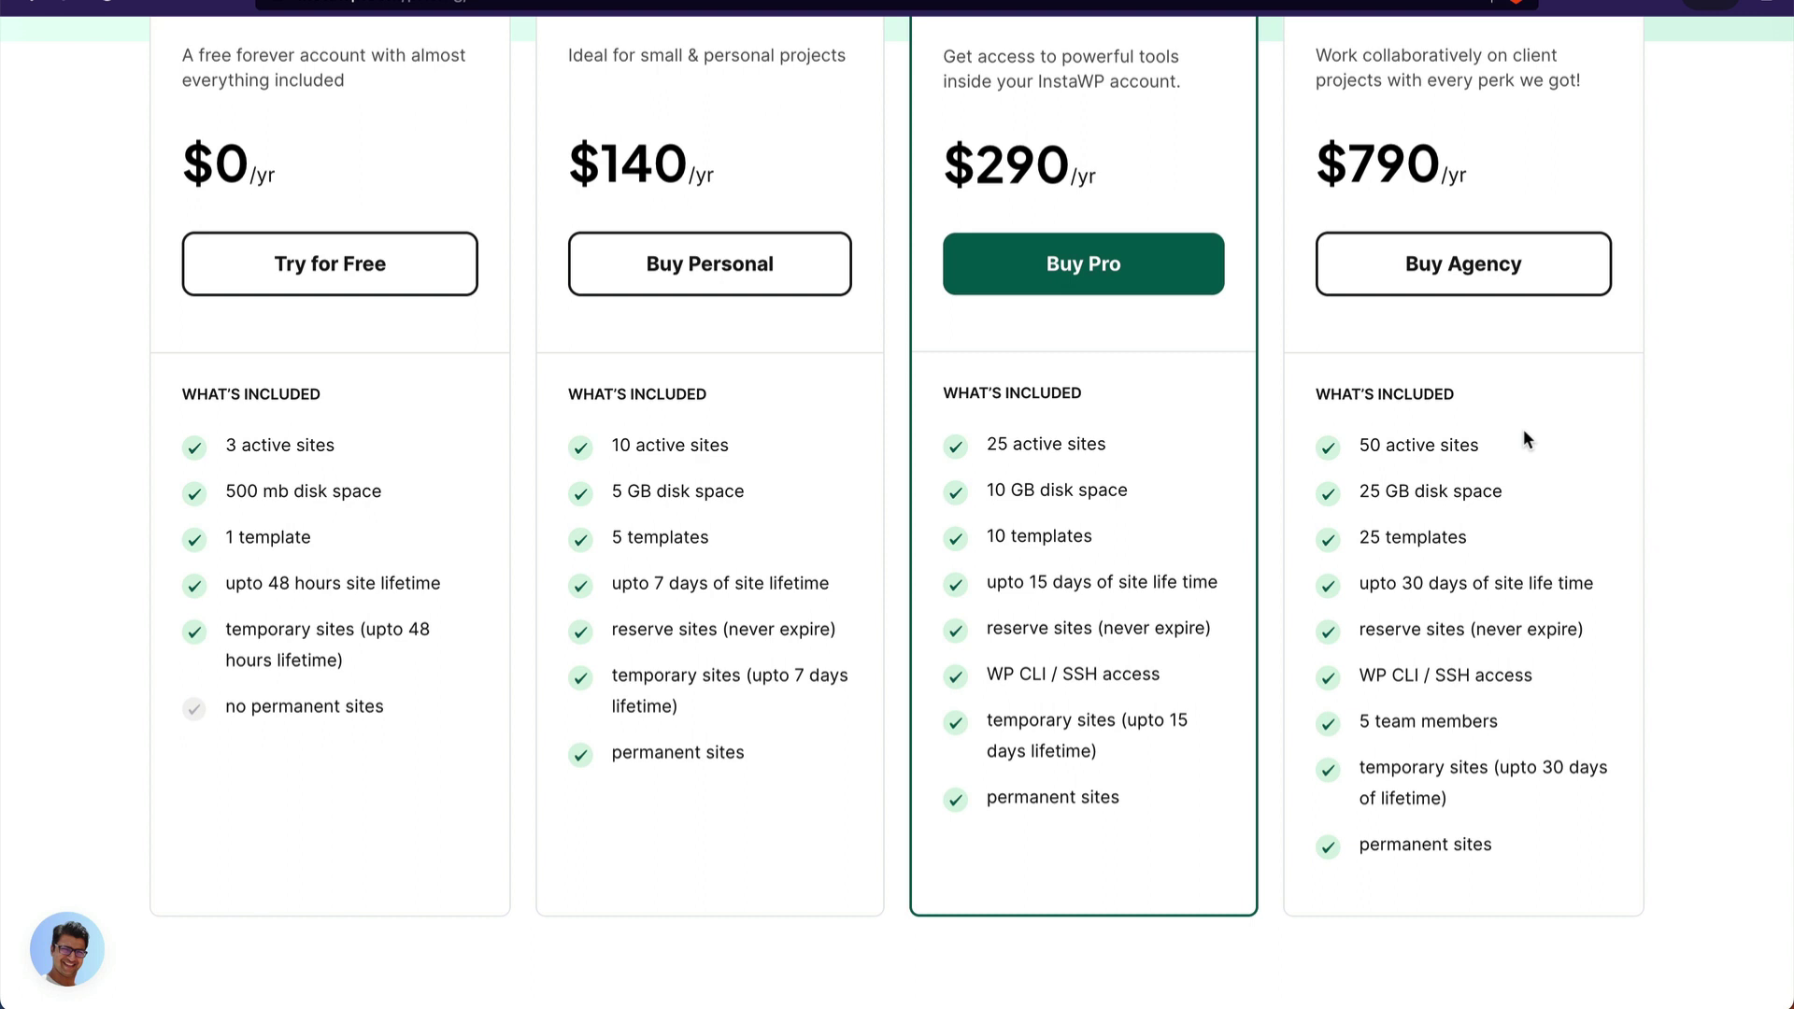
scroll(1524, 431, up, 2)
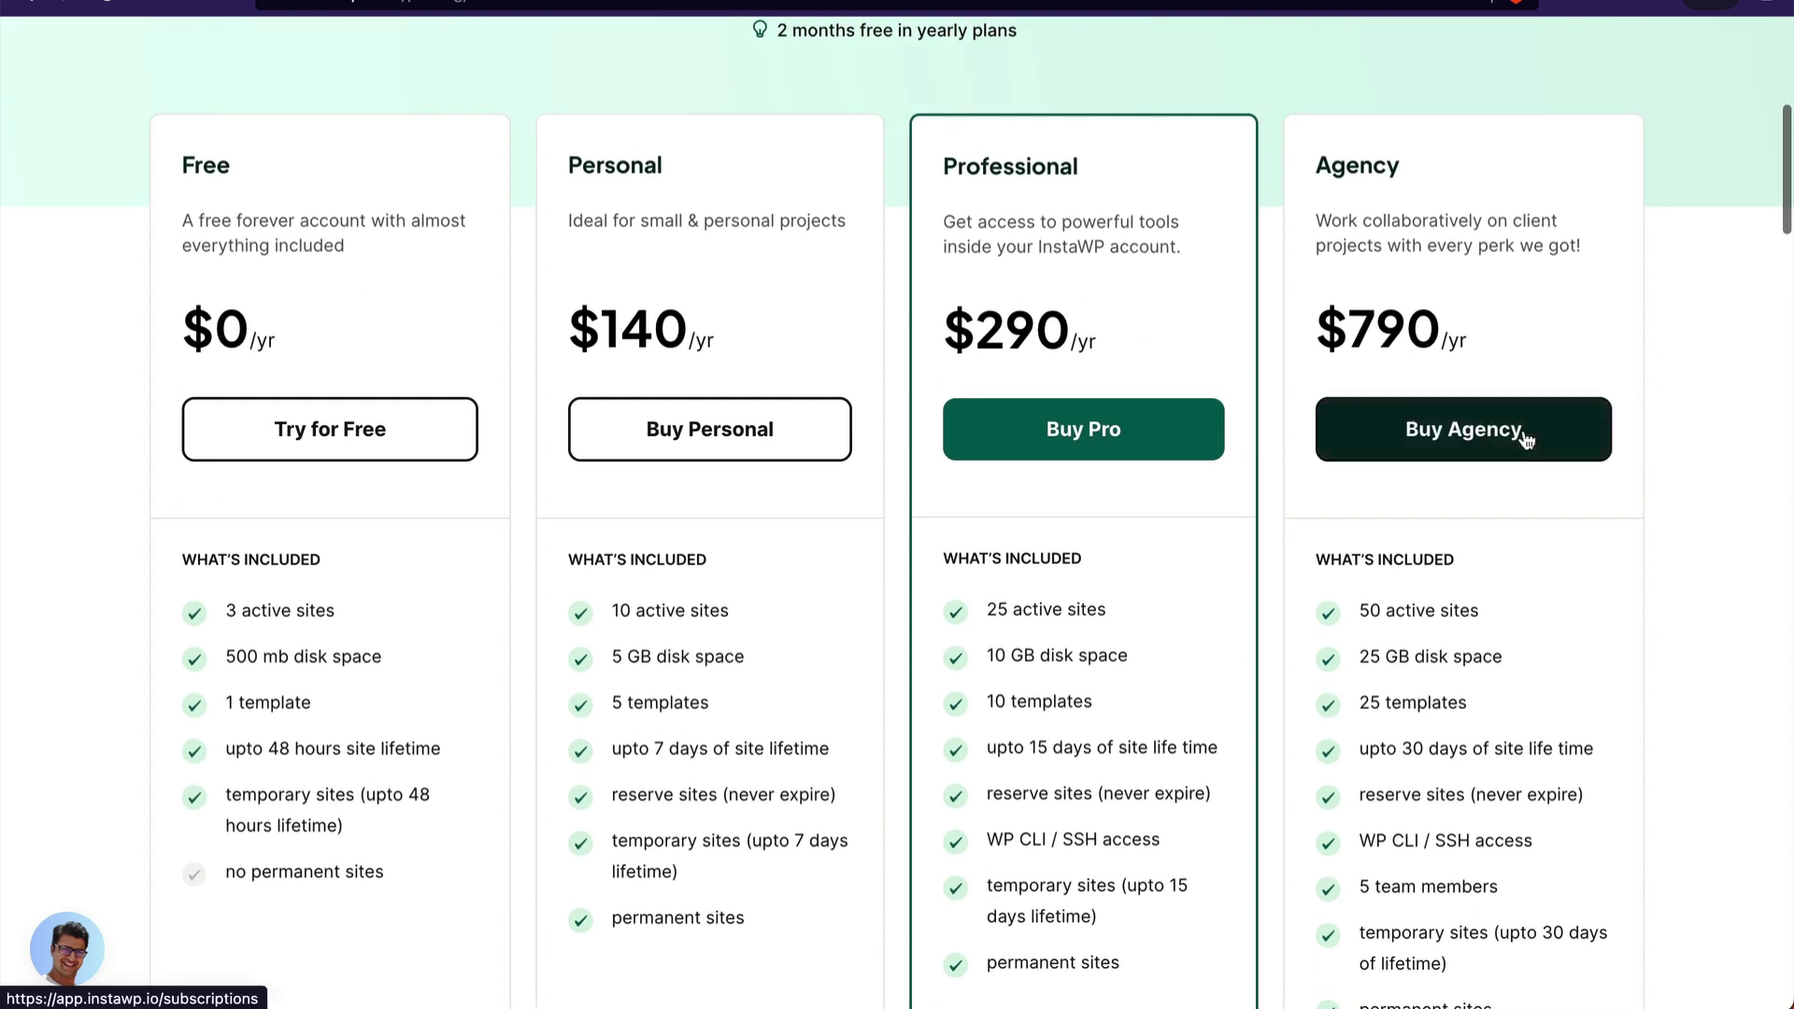